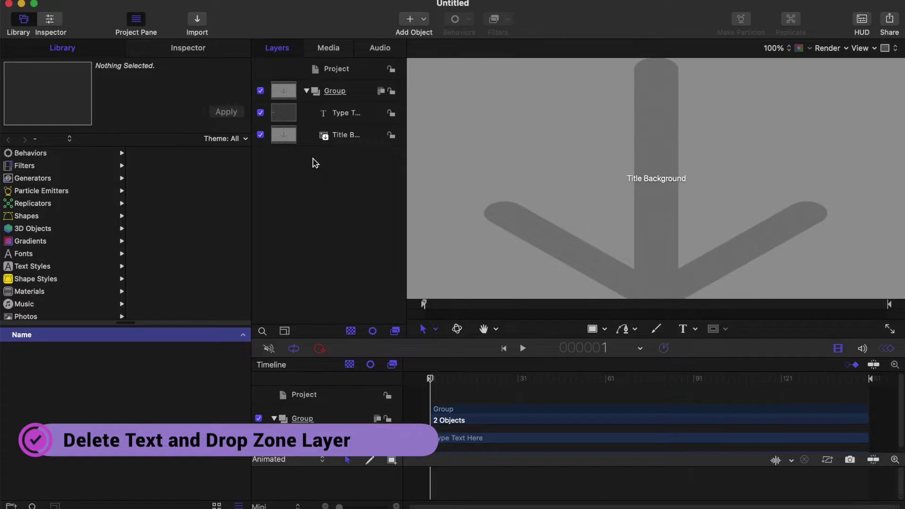
Delete the placeholder text and title background layers from the group and draw a perfect circle in it.
drag(324, 169, 322, 112)
key(Delete)
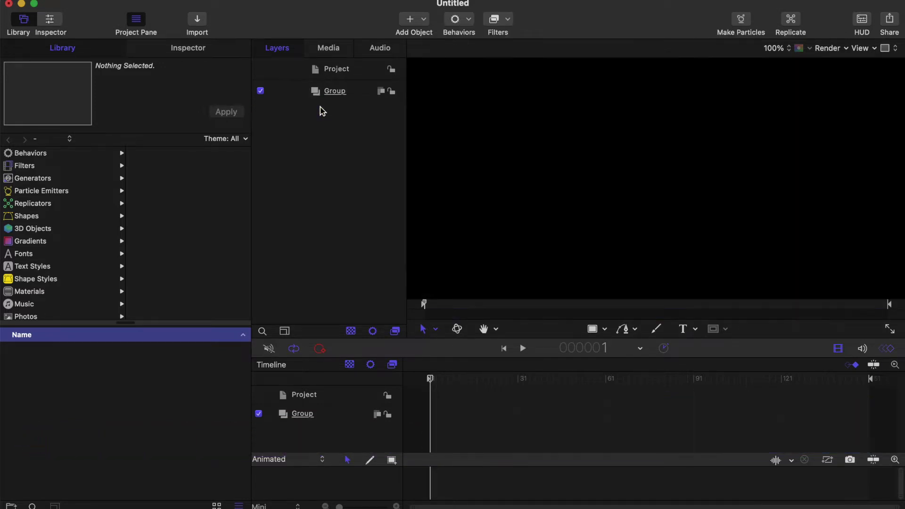
click(334, 90)
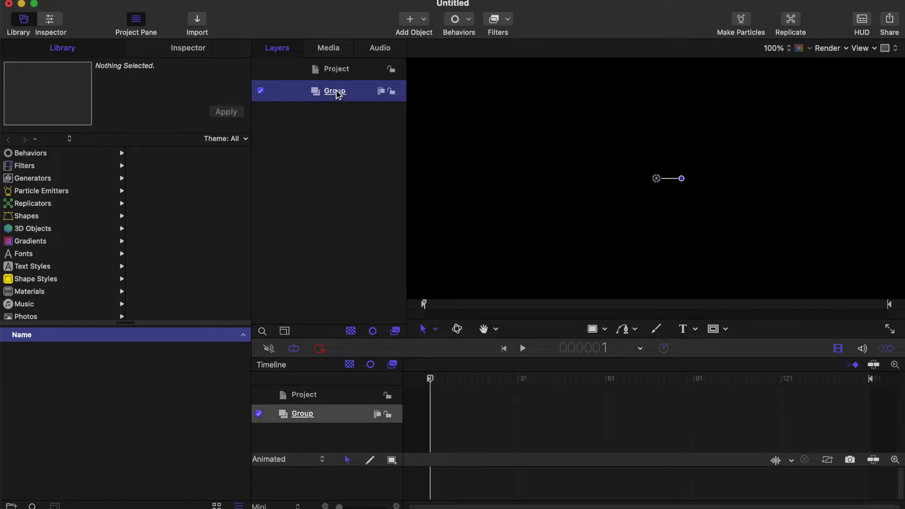
click(605, 329)
click(616, 366)
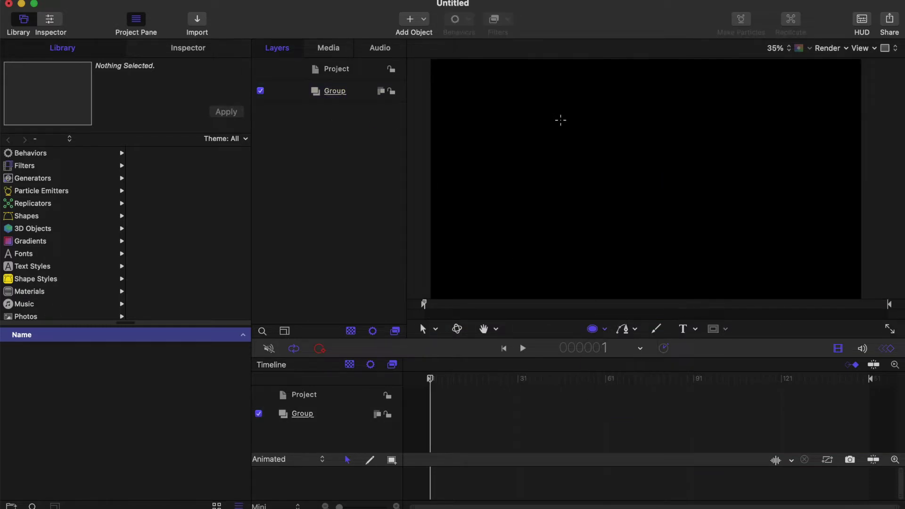
mouse_move(567, 131)
mouse_down()
mouse_move(620, 142)
mouse_move(703, 214)
mouse_up()
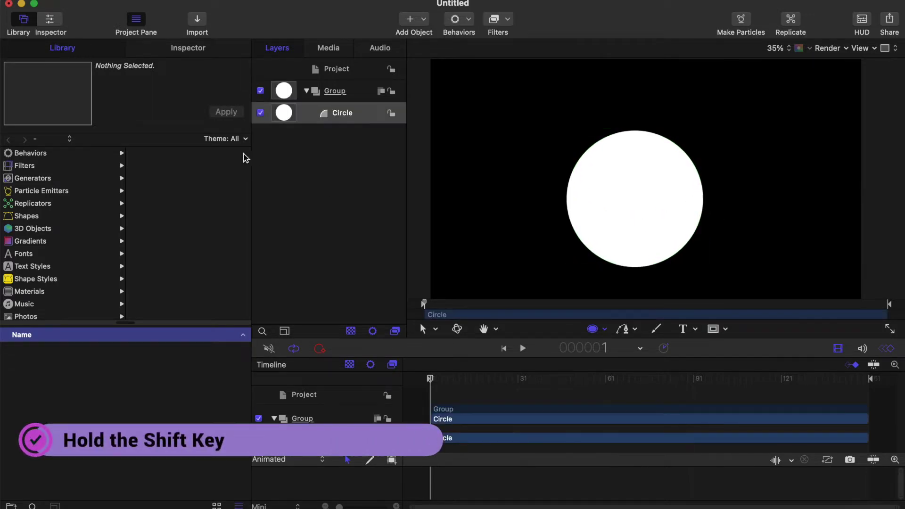
Style the circle as a ring by enabling its outline, disabling its fill and setting the outline width to 100.
click(184, 49)
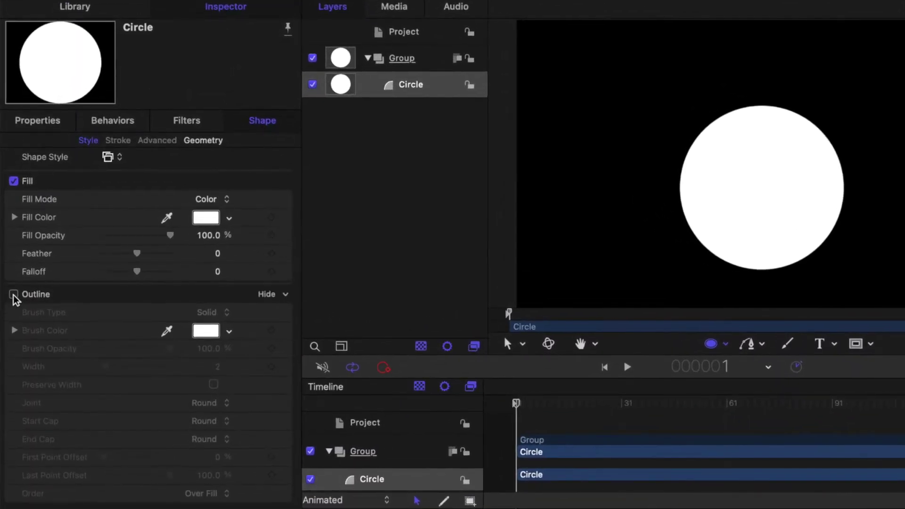
click(14, 295)
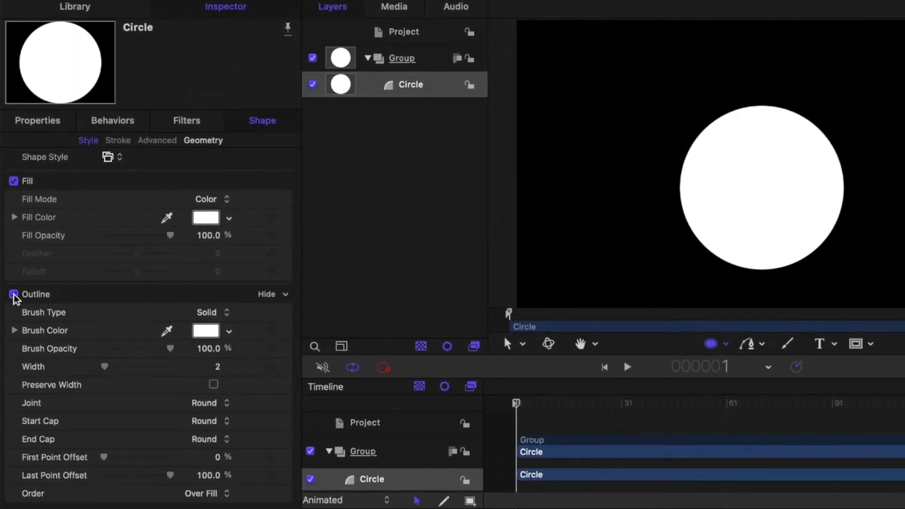
click(14, 182)
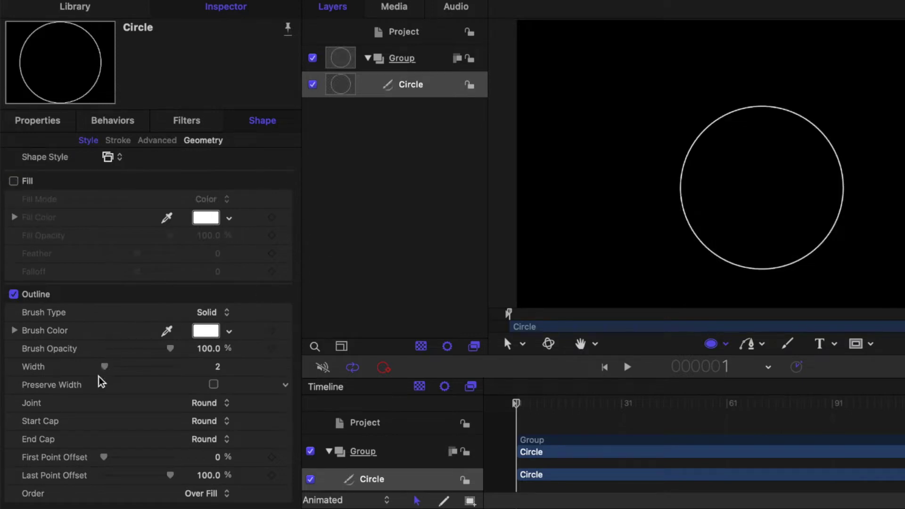
drag(105, 369, 182, 380)
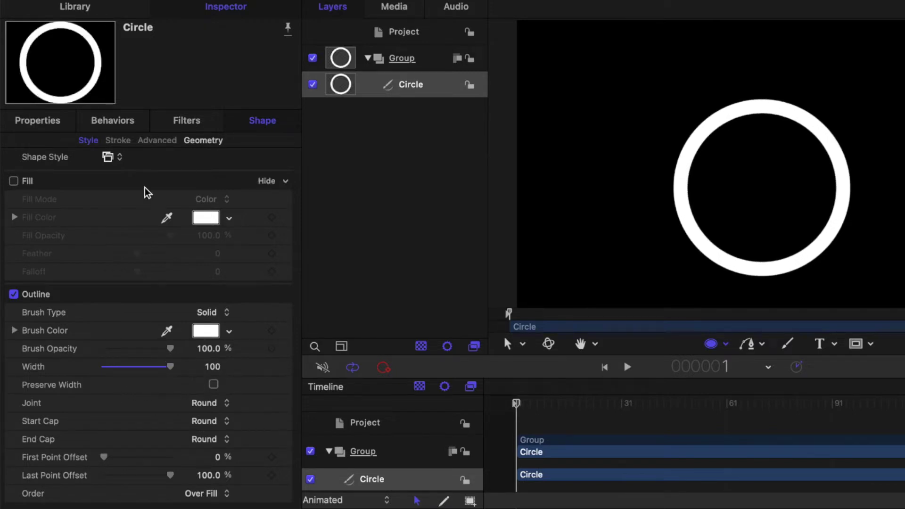
Reset the circle's position to center it in the frame.
click(23, 121)
mouse_move(257, 168)
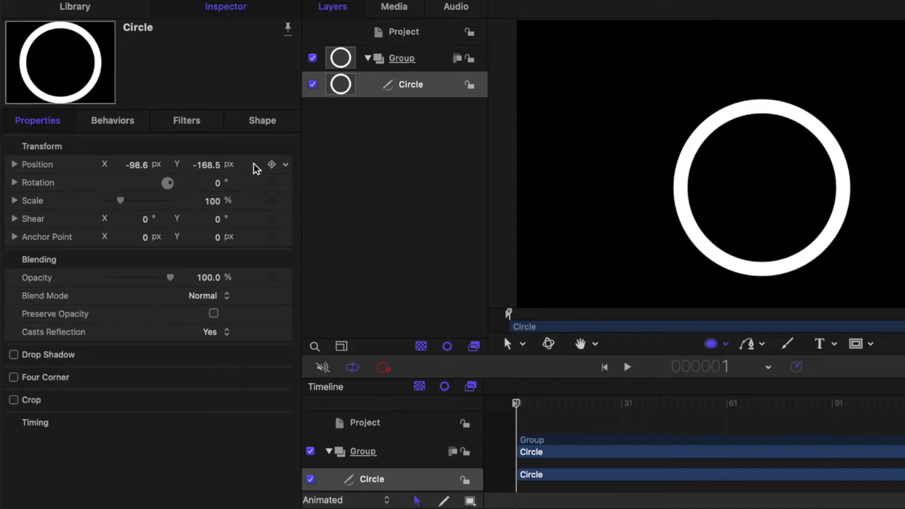
click(286, 166)
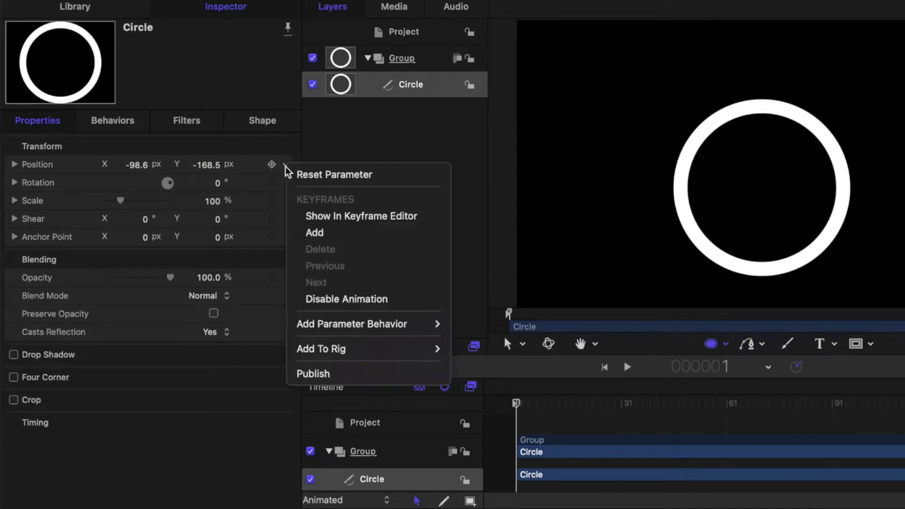
click(304, 174)
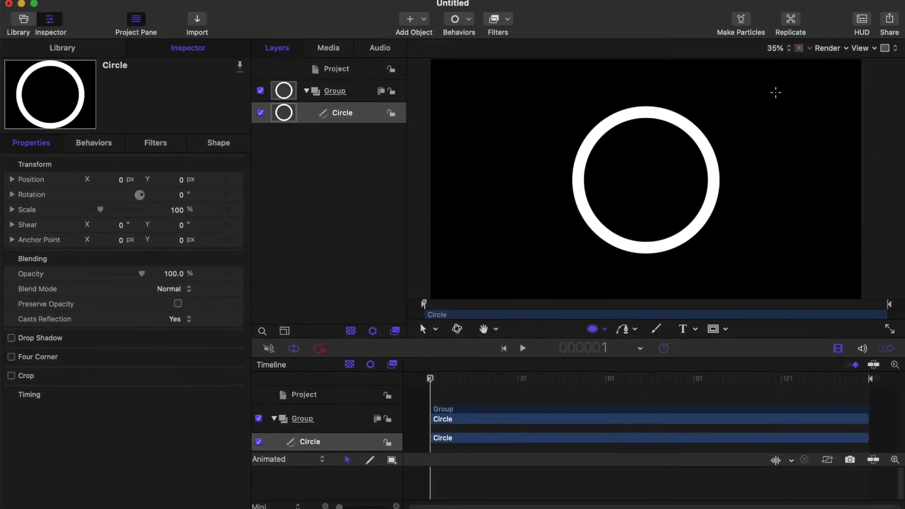
Change the canvas channel display so that the transparent background areas are shown in red.
click(829, 46)
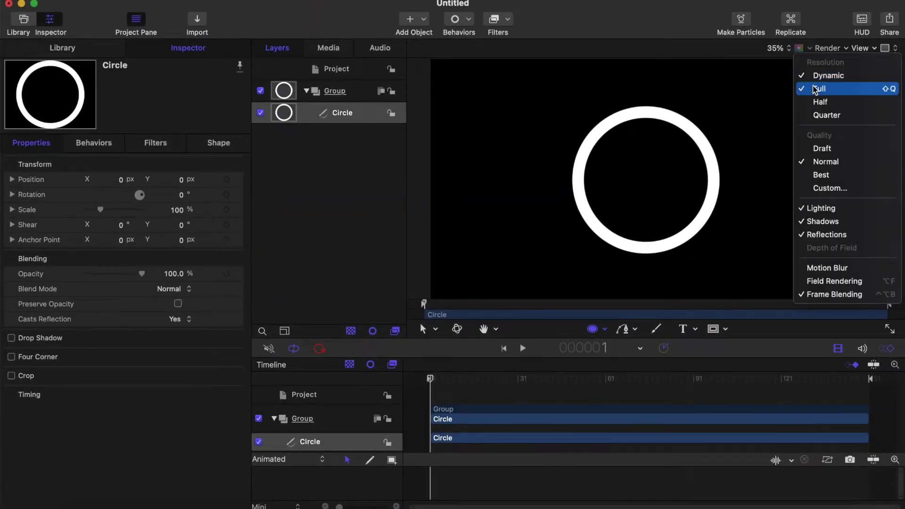
click(844, 49)
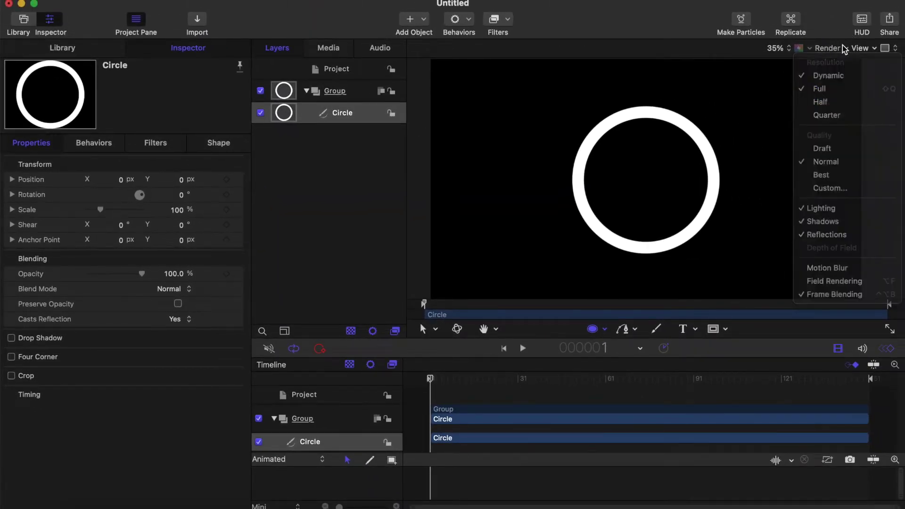
click(810, 48)
click(812, 89)
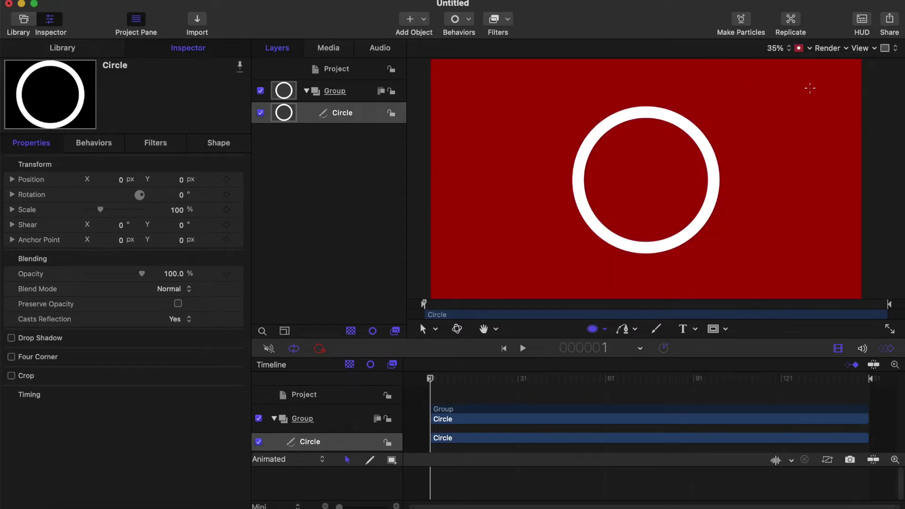
scroll(639, 193, down, 2)
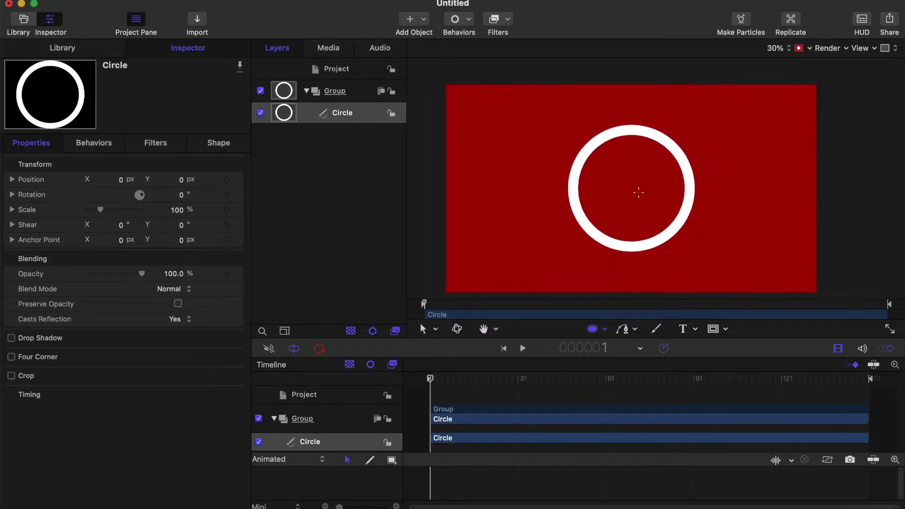
scroll(638, 192, up, 1)
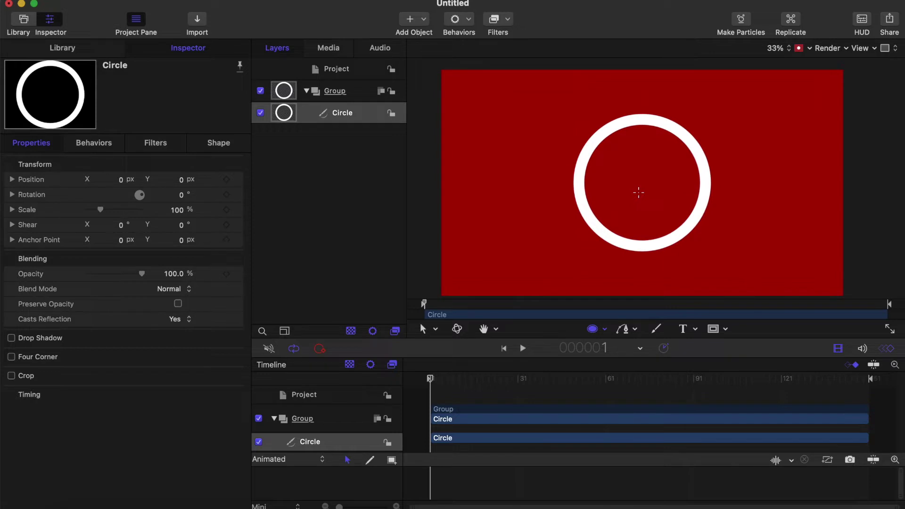
Add the Numbers generator from the library to the group above the circle.
click(56, 49)
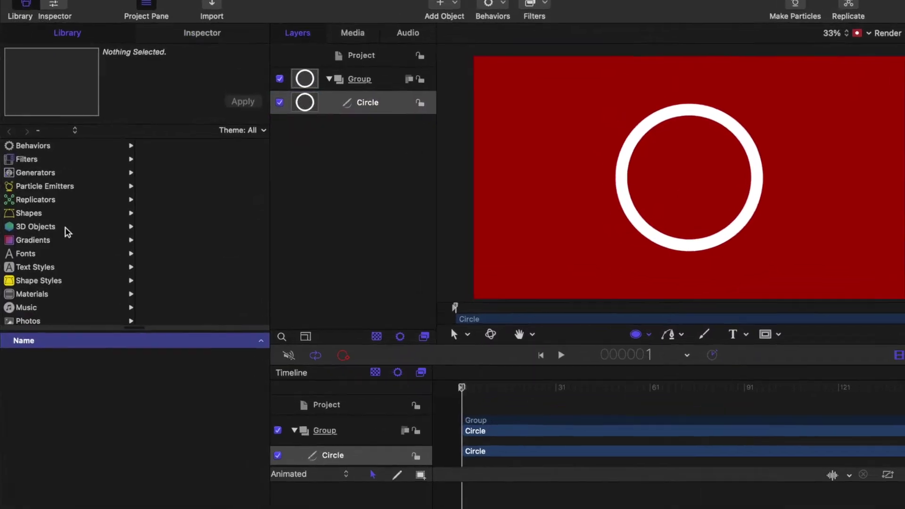
click(60, 174)
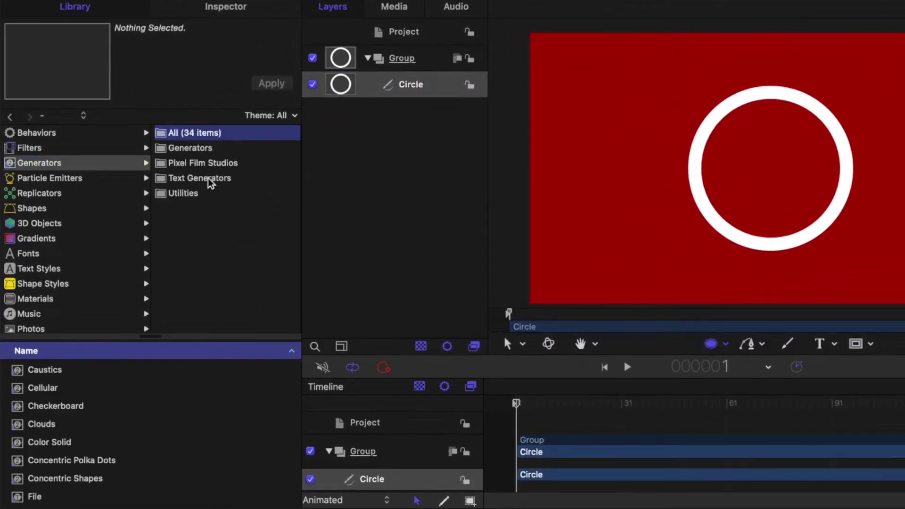
scroll(76, 436, down, 5)
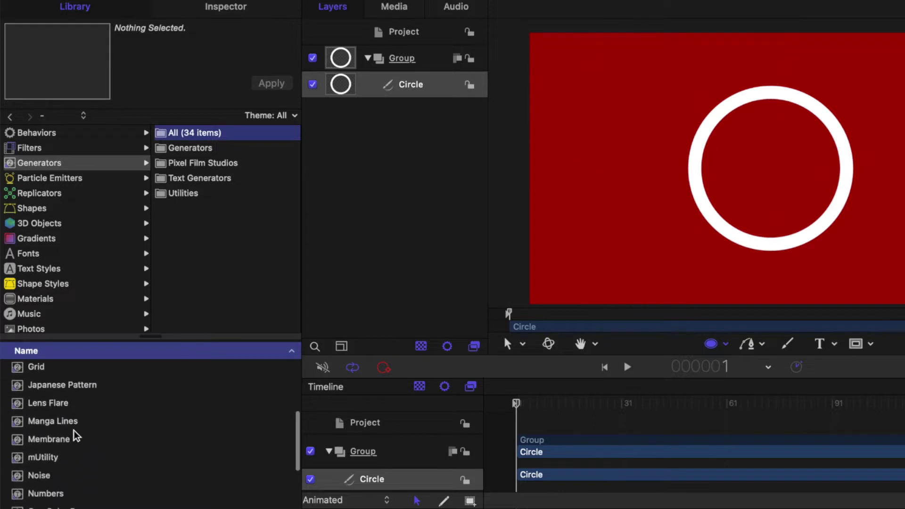
scroll(75, 436, down, 1)
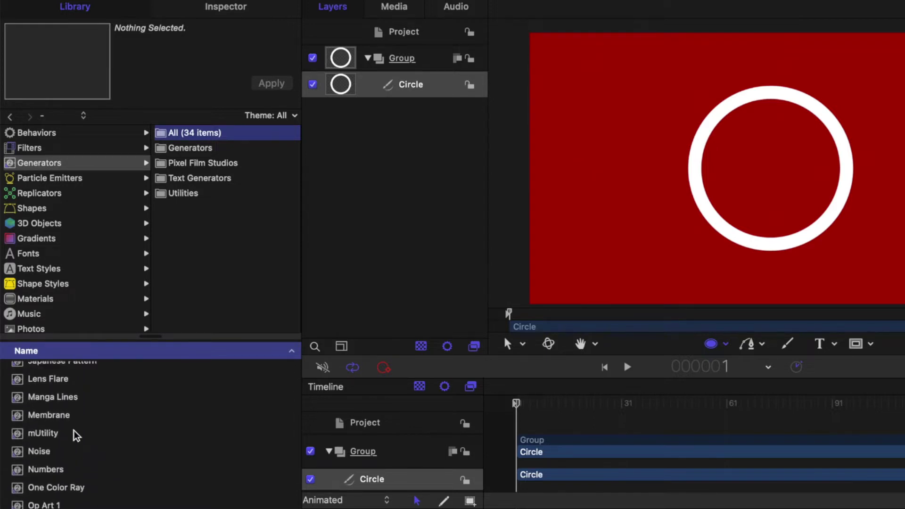
scroll(63, 469, down, 2)
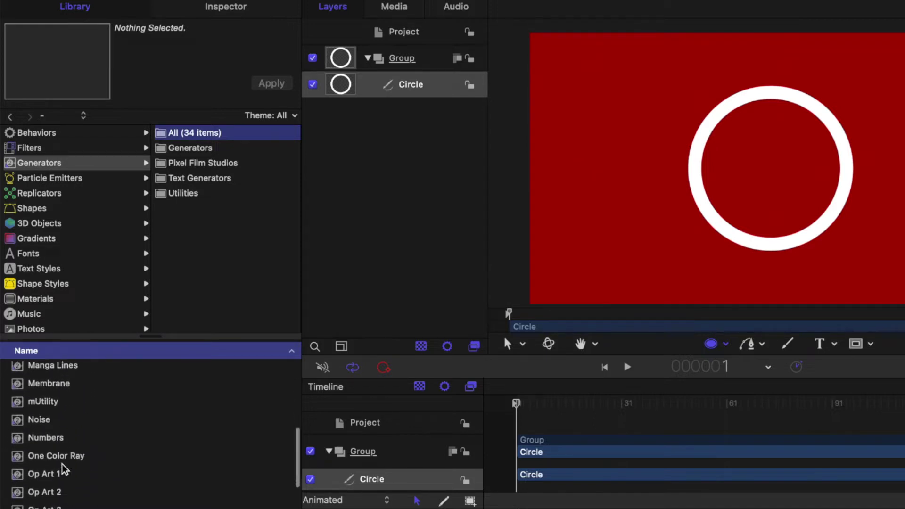
scroll(63, 467, down, 1)
click(55, 429)
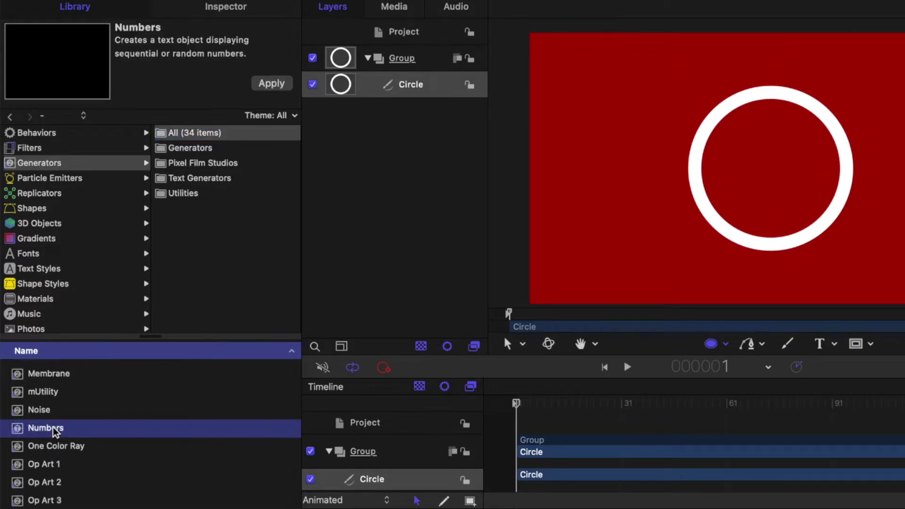
drag(55, 429, 418, 59)
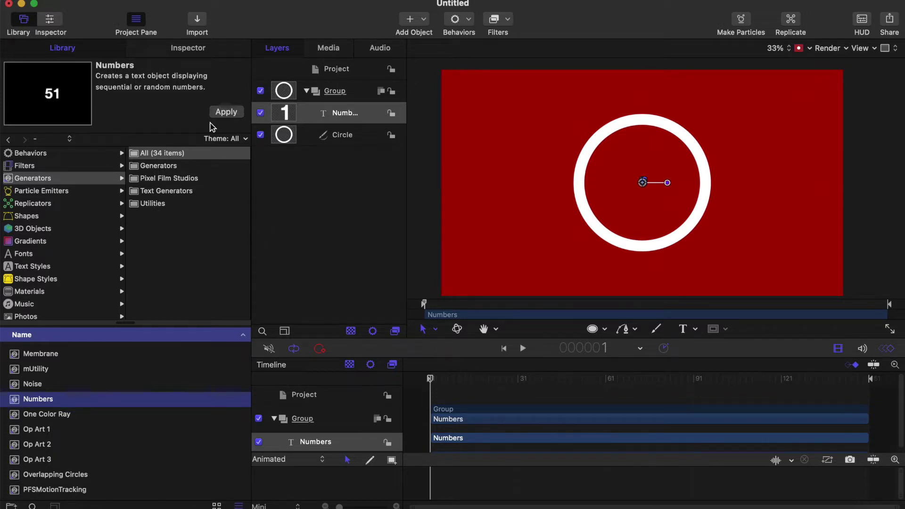
Turn off animation for the Numbers generator and set its format to Percent.
click(188, 49)
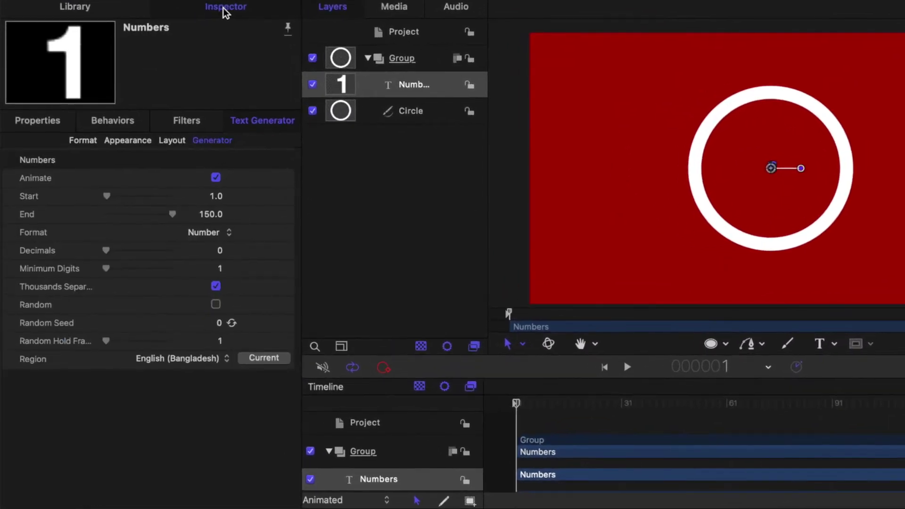
click(217, 178)
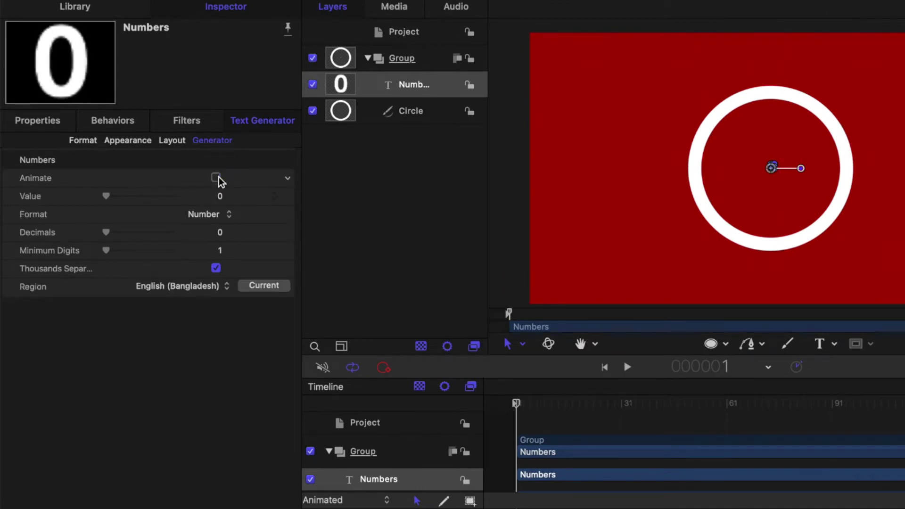
click(202, 214)
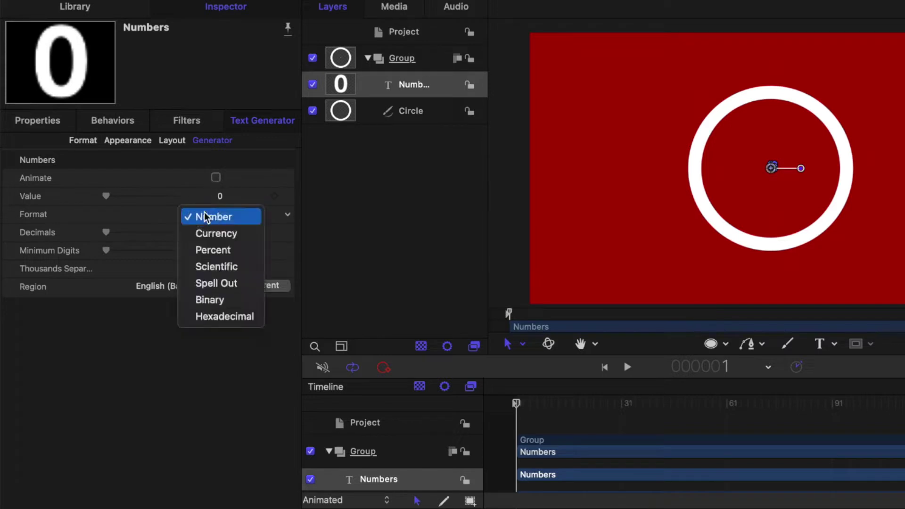
click(219, 251)
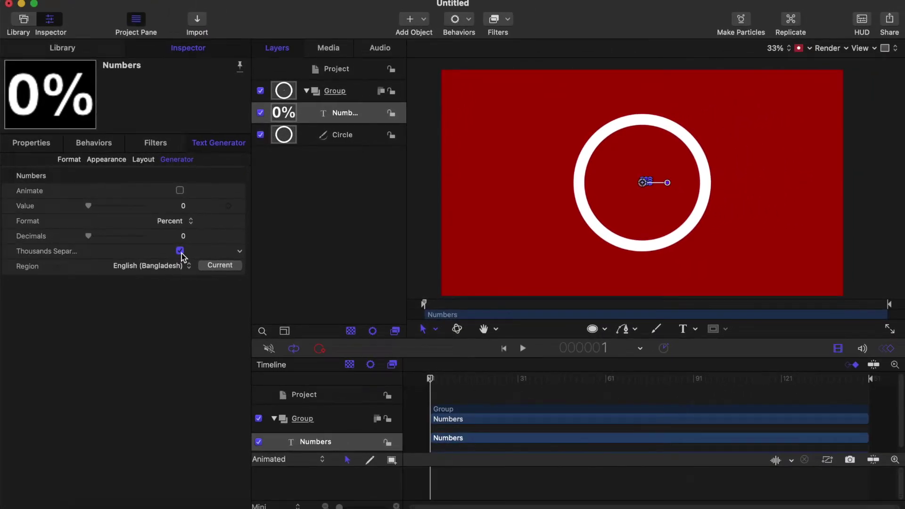
Format the percentage text in Bold with a font size of 288.
click(74, 160)
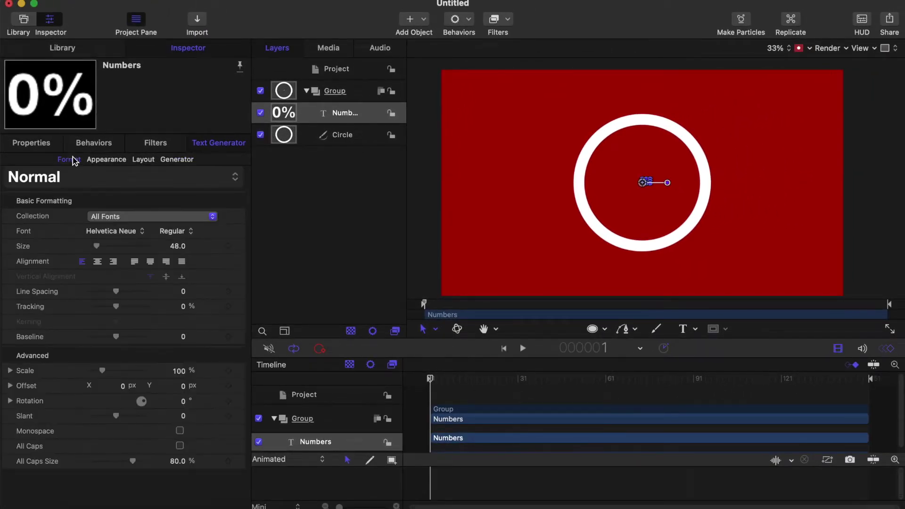
click(97, 248)
drag(97, 249, 150, 266)
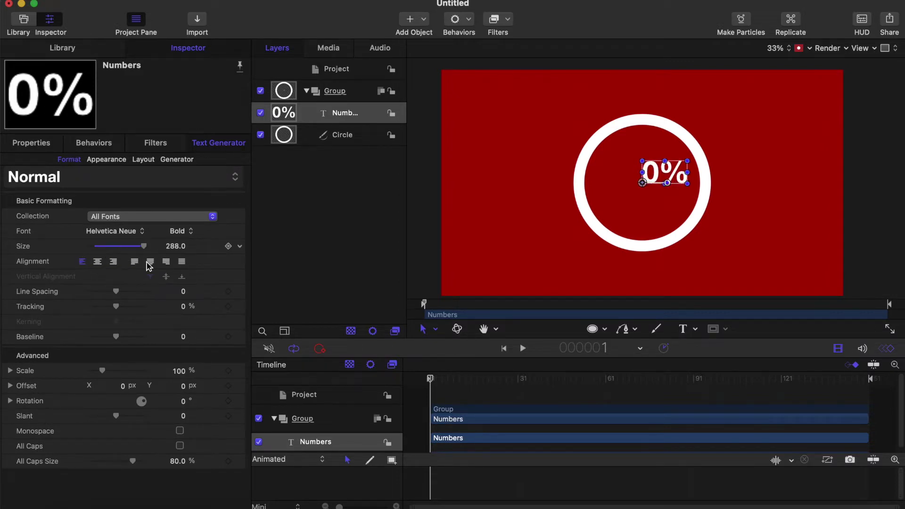
click(175, 232)
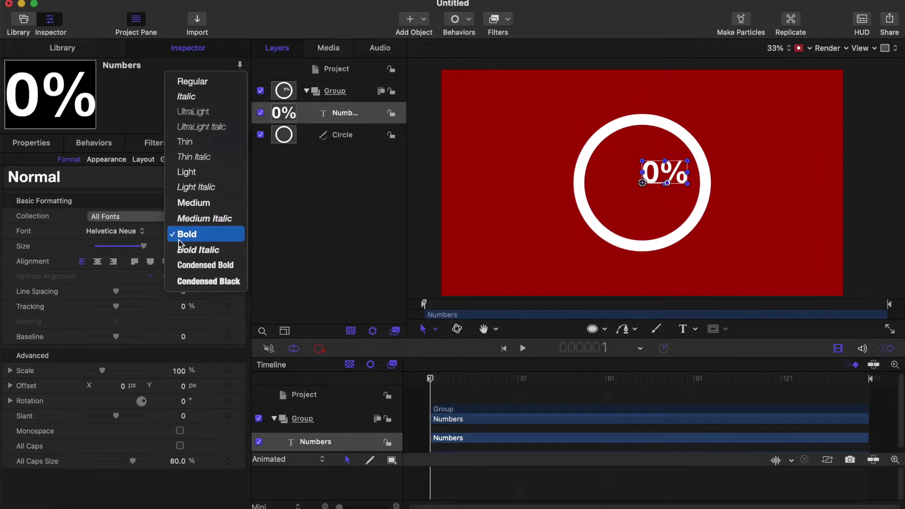
click(180, 249)
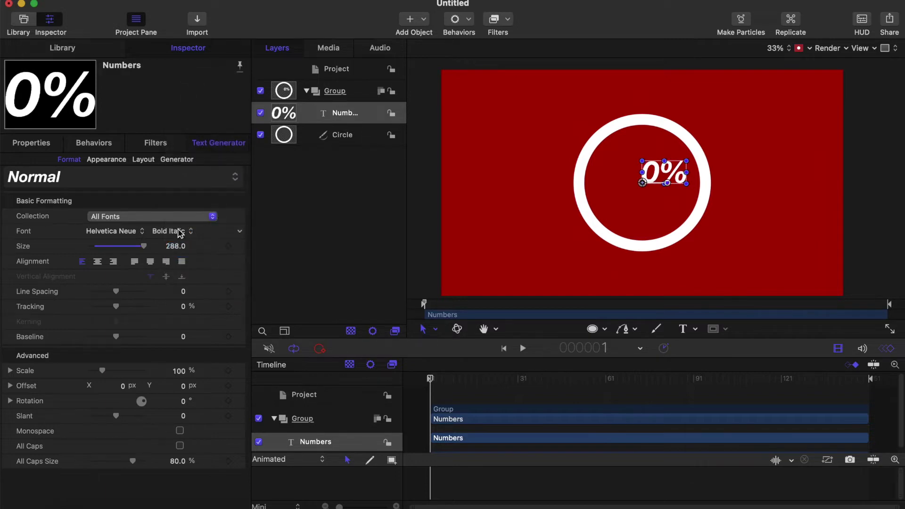
click(180, 233)
click(179, 221)
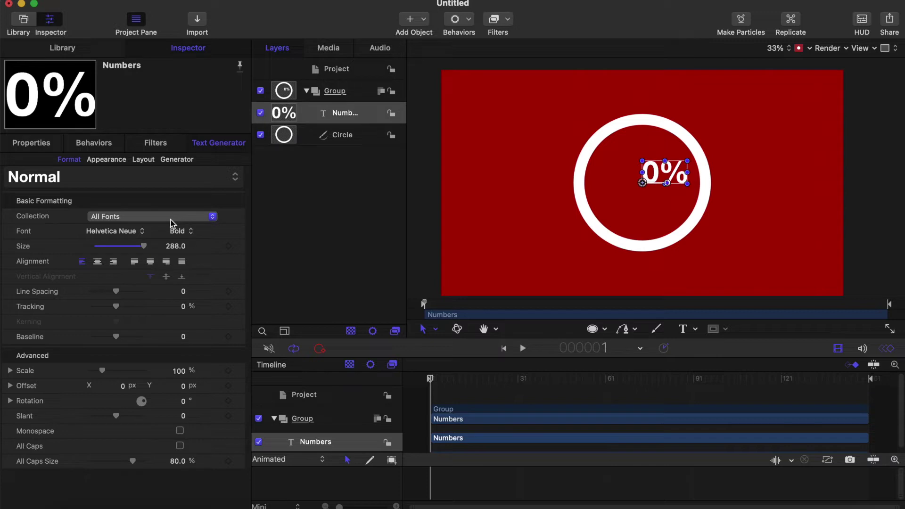
Center-align the percentage text and reset its position.
click(107, 161)
click(70, 160)
click(97, 261)
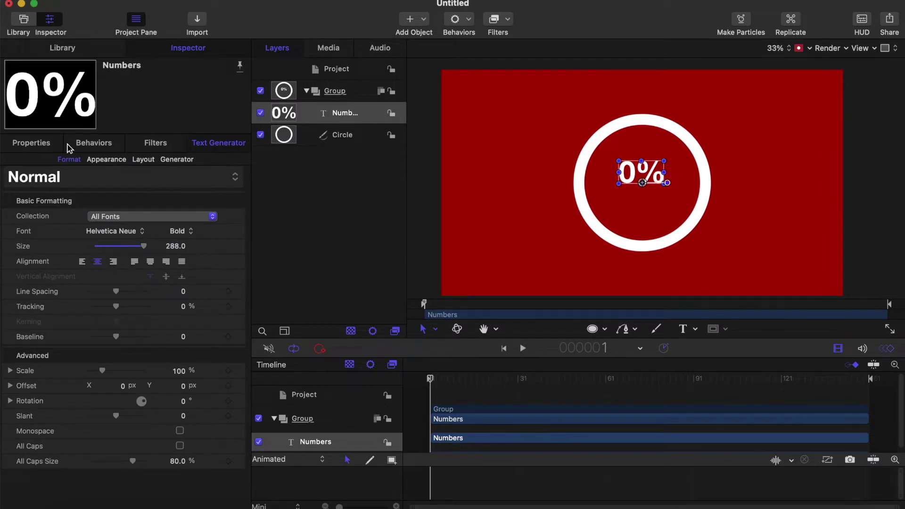
click(38, 144)
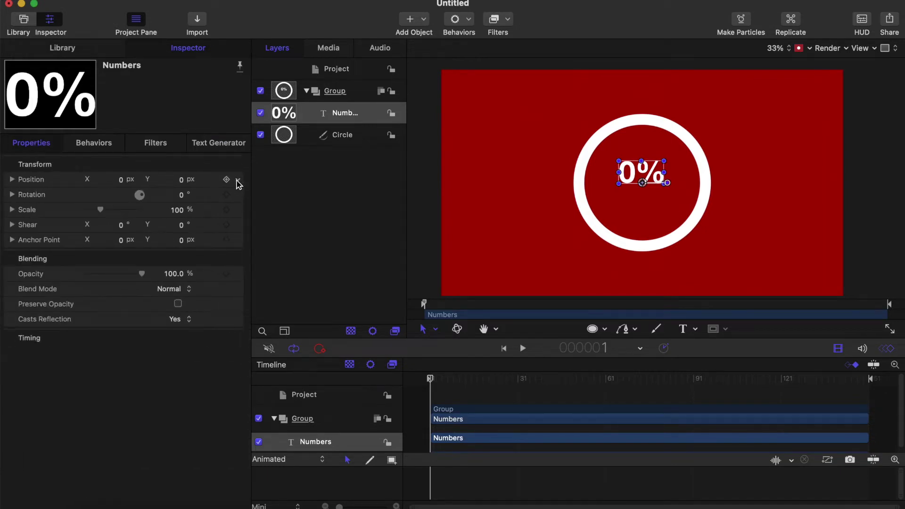
click(239, 184)
click(259, 192)
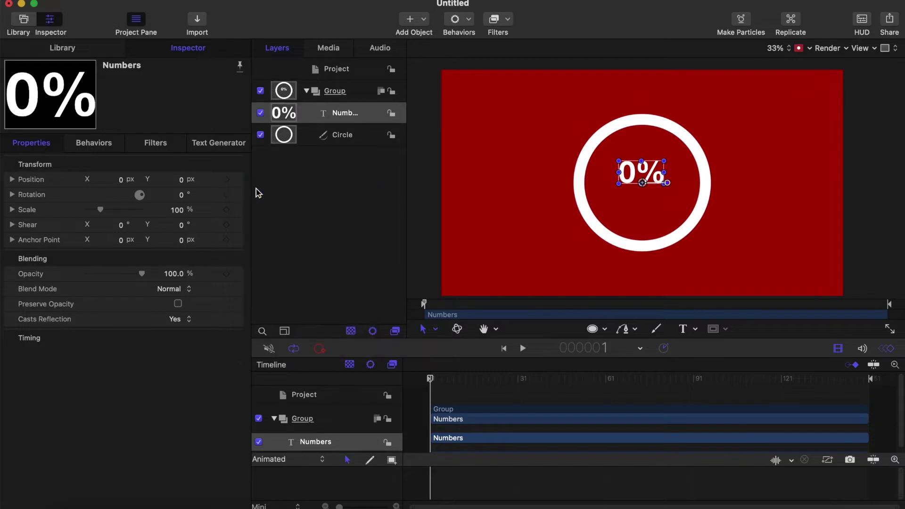
Set the percentage text's font size to 400 and move the text down to the middle of the ring.
click(336, 112)
click(226, 144)
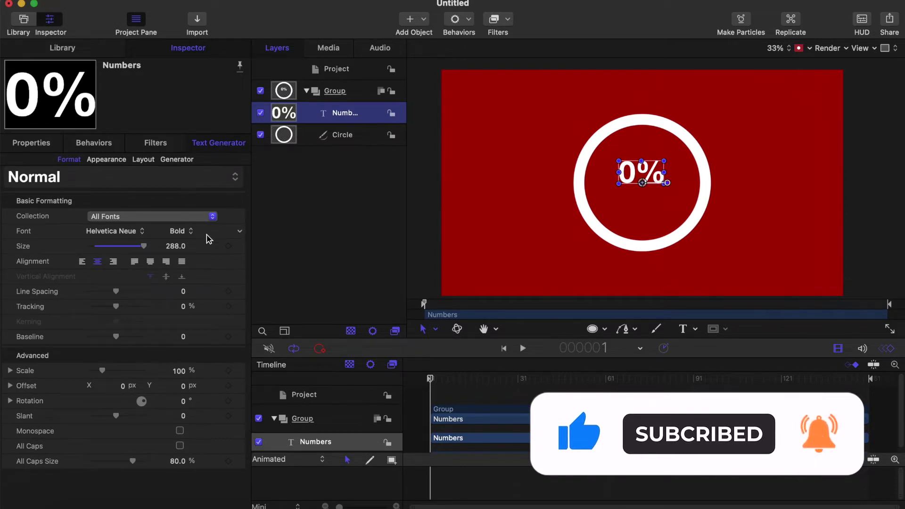
click(145, 246)
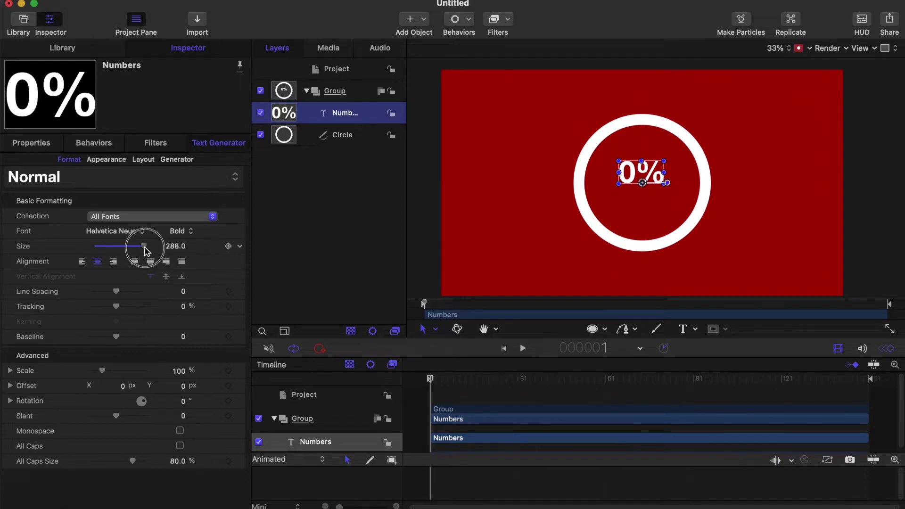
click(175, 246)
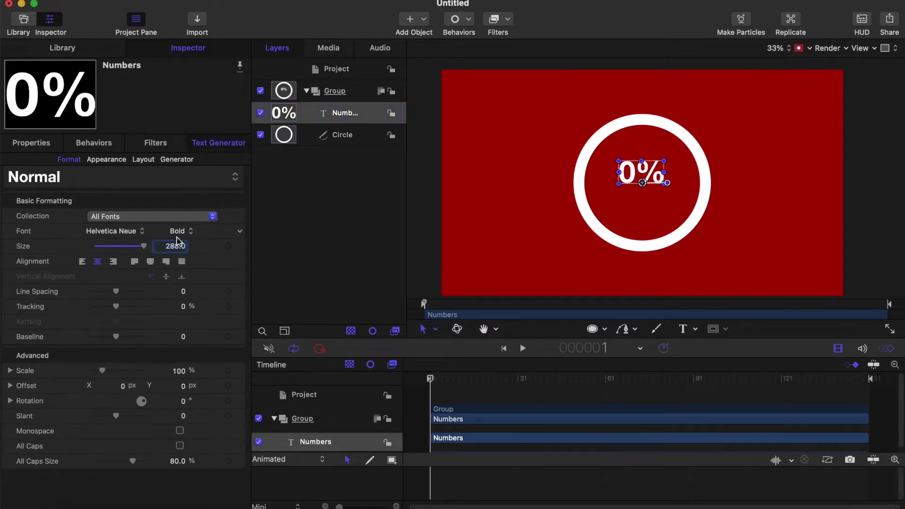
click(176, 245)
click(169, 194)
click(174, 246)
click(167, 207)
click(173, 249)
click(172, 209)
text(400)
key(Return)
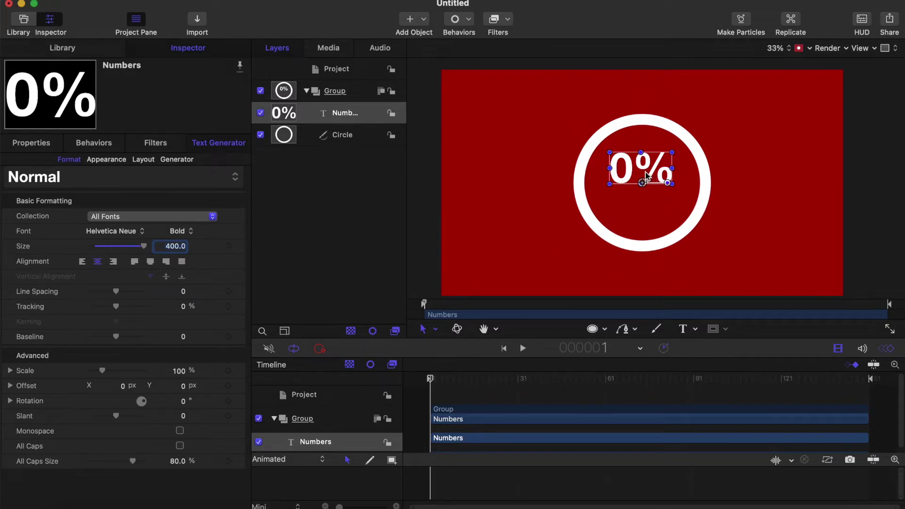
mouse_move(646, 176)
mouse_down()
mouse_move(651, 201)
mouse_move(634, 201)
mouse_move(649, 190)
mouse_up()
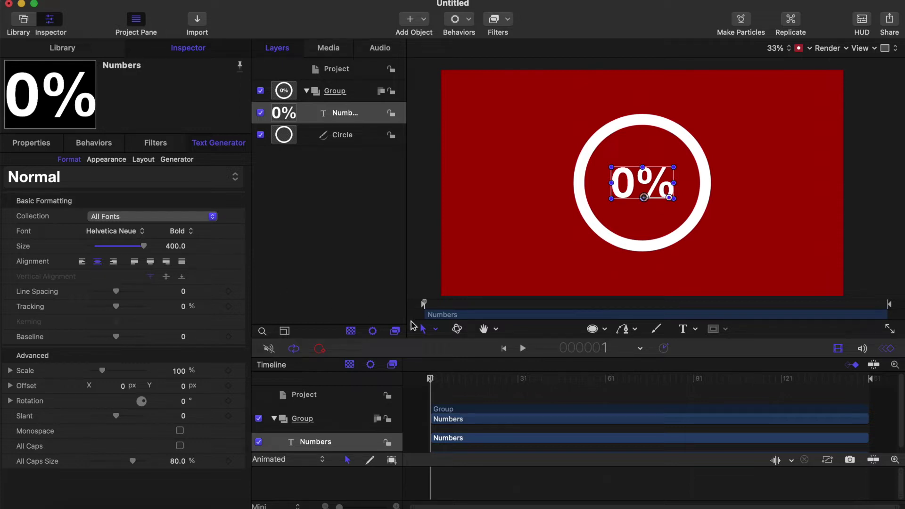
Play the project briefly and return the playhead to the first frame.
click(590, 329)
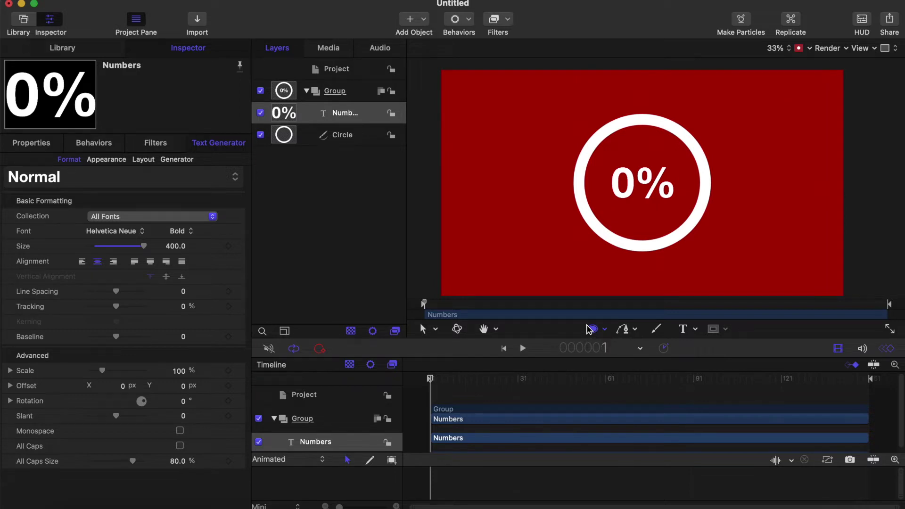
key(space)
key(space)
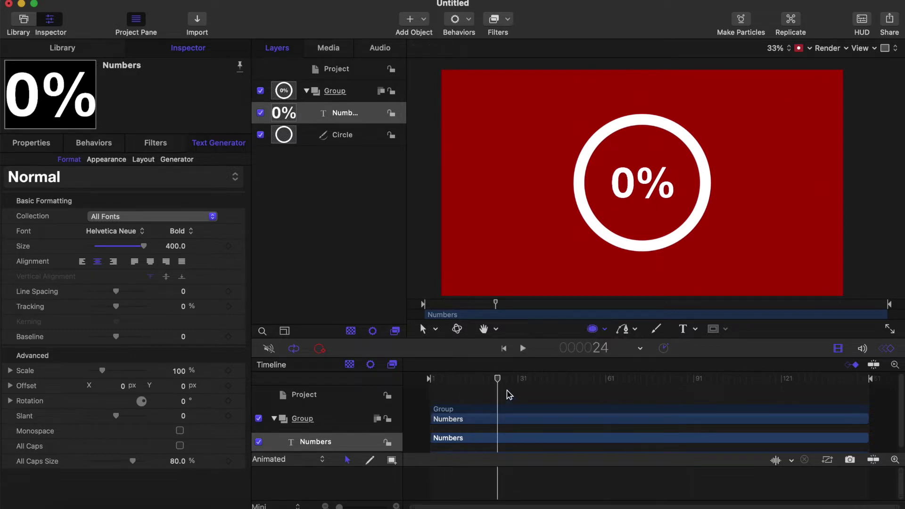
drag(498, 379, 381, 374)
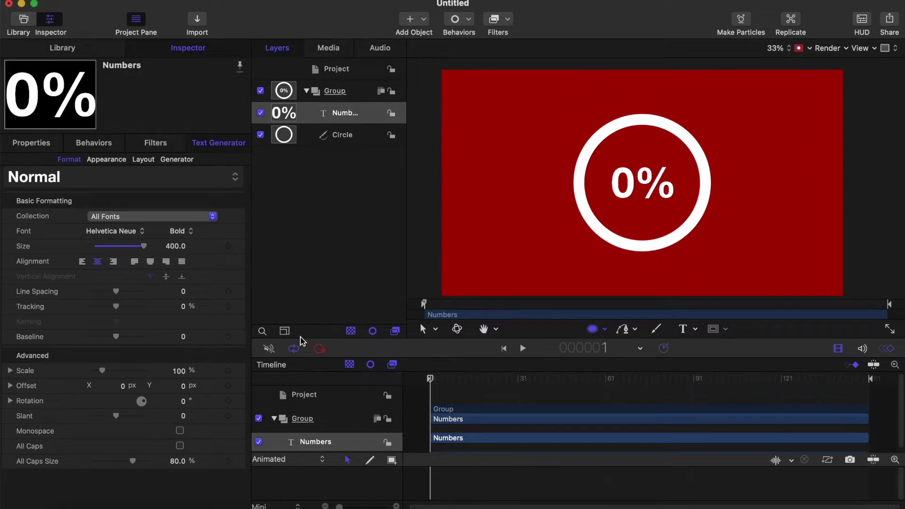
Add a Link parameter behavior to the Value parameter of the Numbers generator.
click(178, 160)
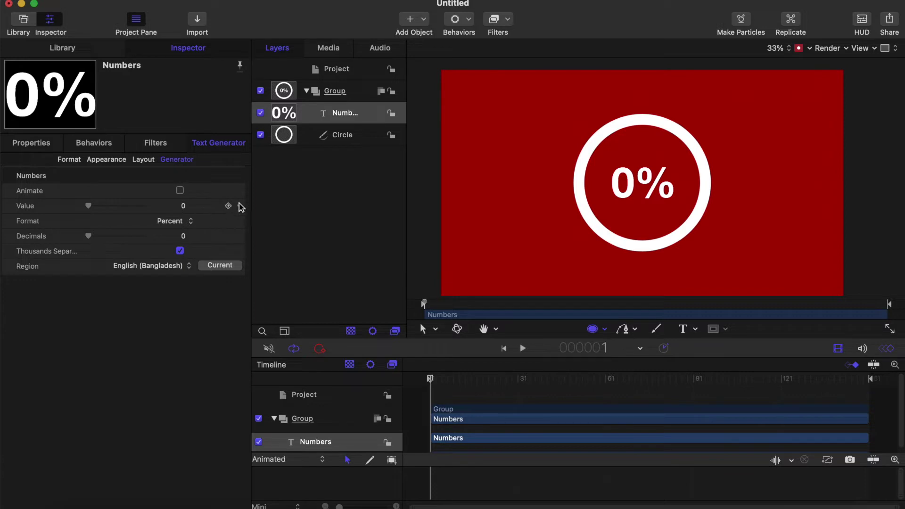
right_click(241, 208)
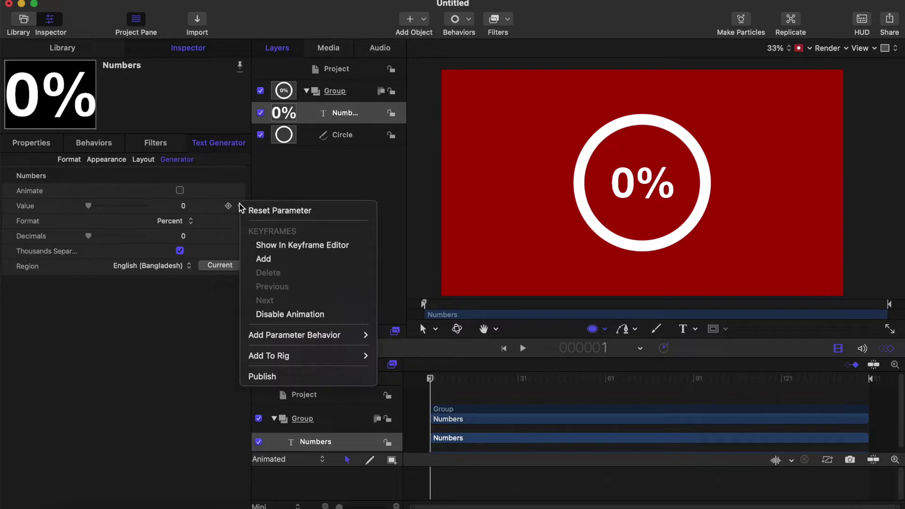
mouse_move(280, 334)
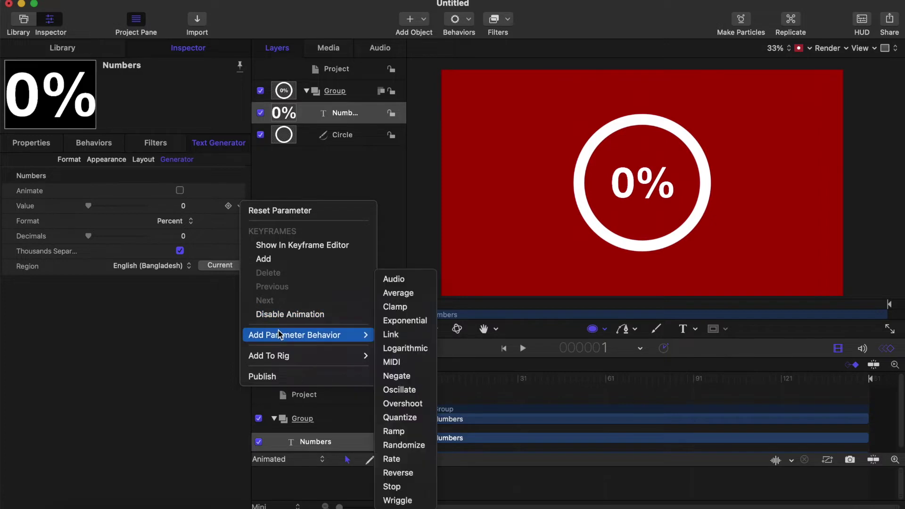
click(396, 335)
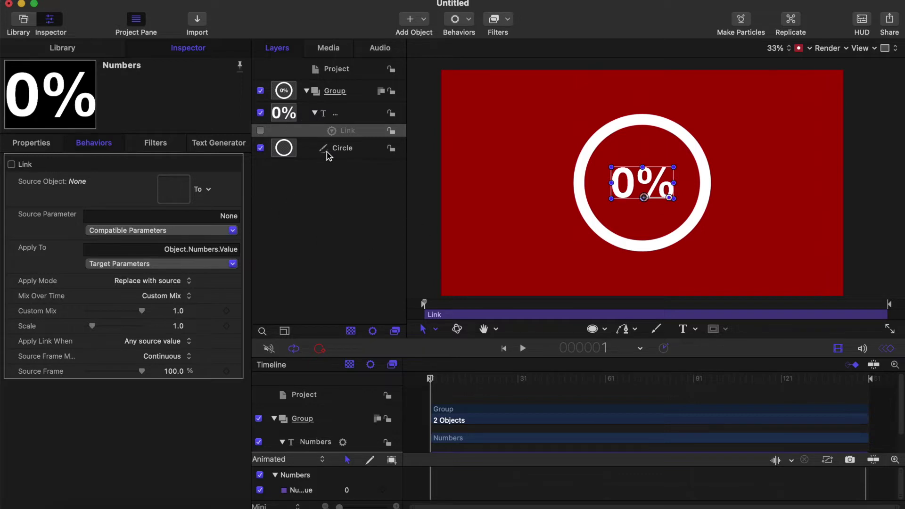
Set the Link behavior's source object to Circle and its source parameter to the shape outline's Last Point Offset.
drag(329, 151, 174, 189)
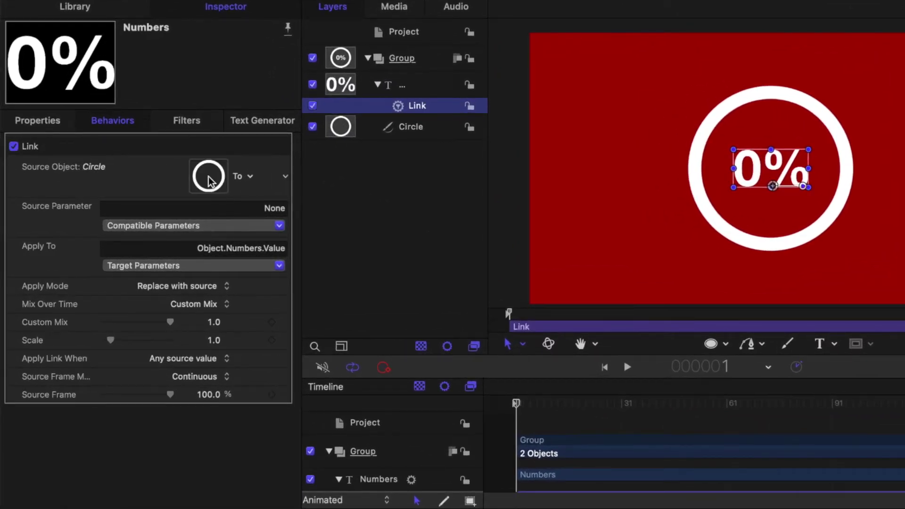
click(240, 226)
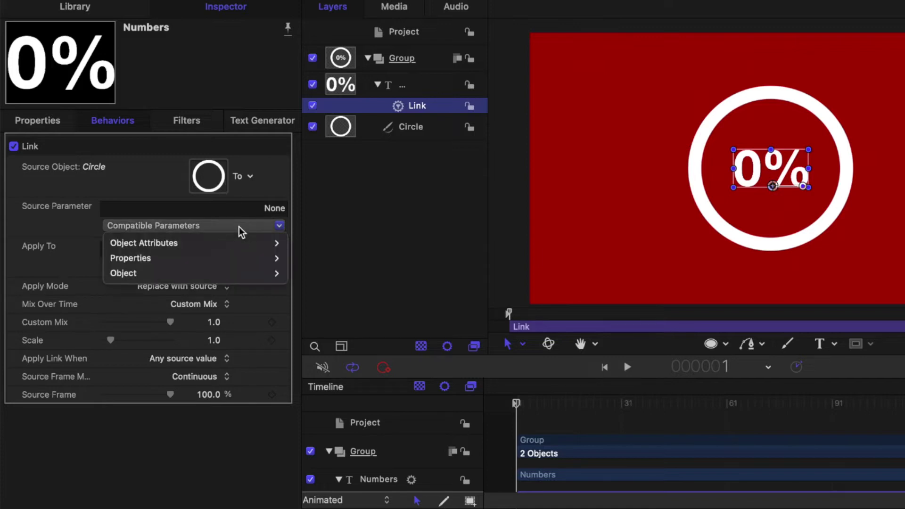
mouse_move(229, 274)
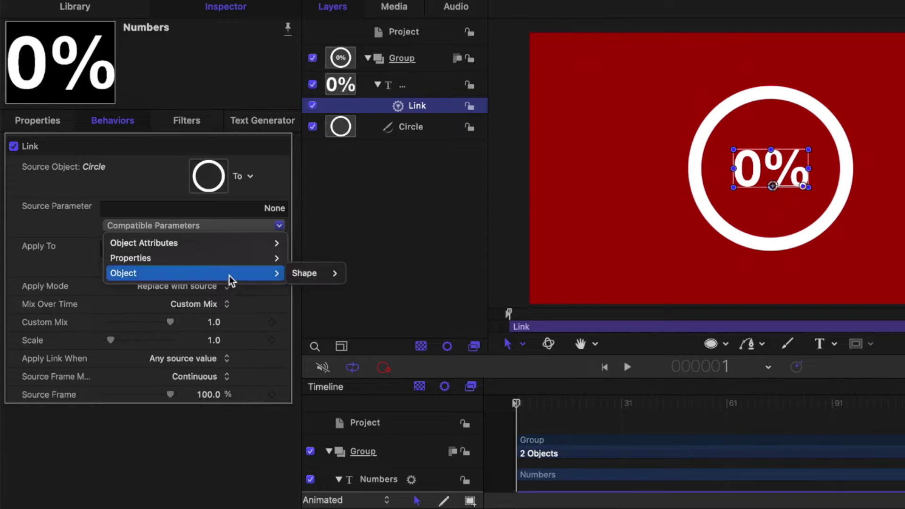
mouse_move(318, 275)
mouse_move(366, 290)
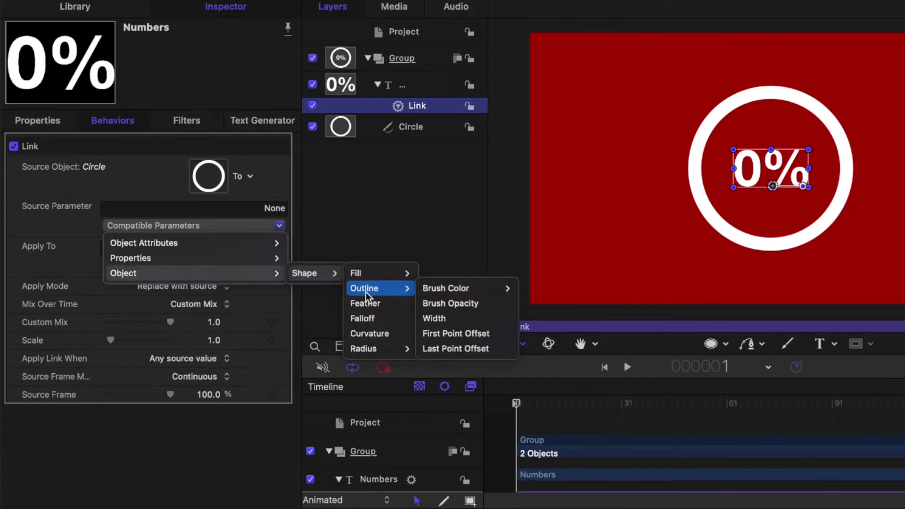
click(449, 348)
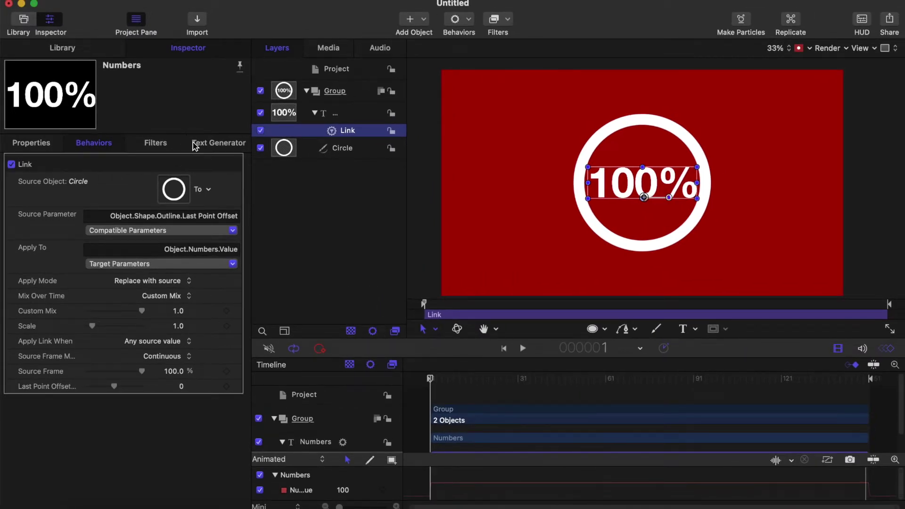
Reduce the percentage text's font size to 350 and recenter the text inside the ring.
click(341, 113)
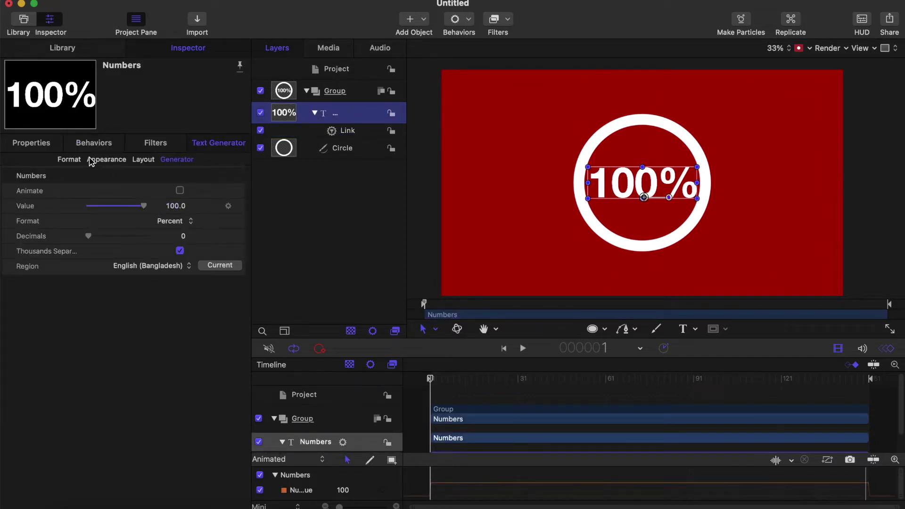
click(68, 159)
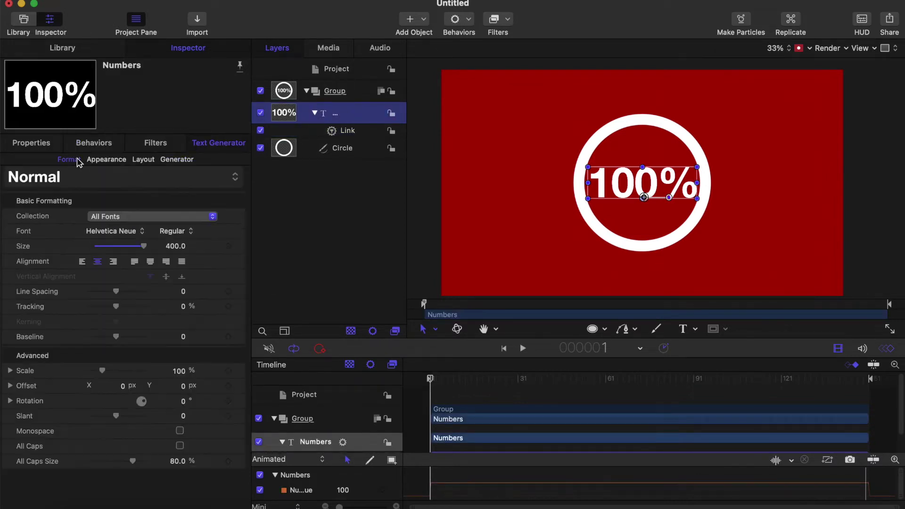
click(144, 246)
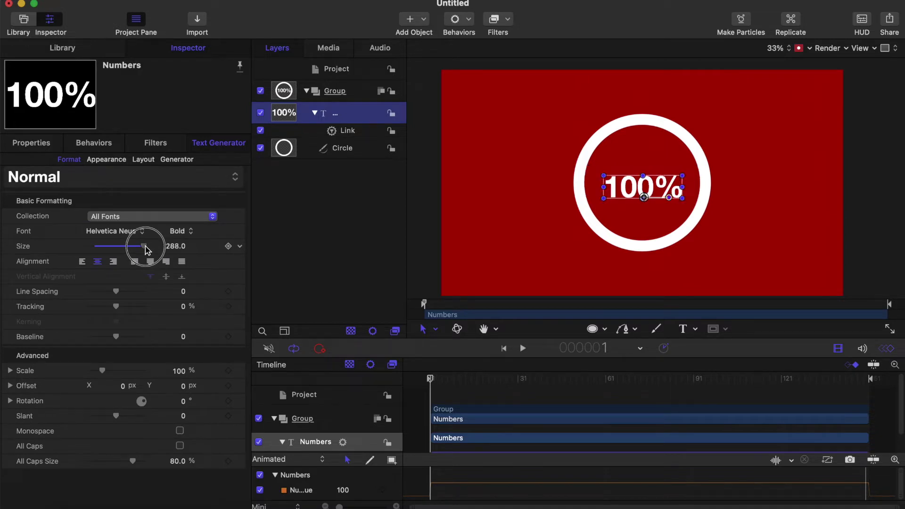
click(175, 246)
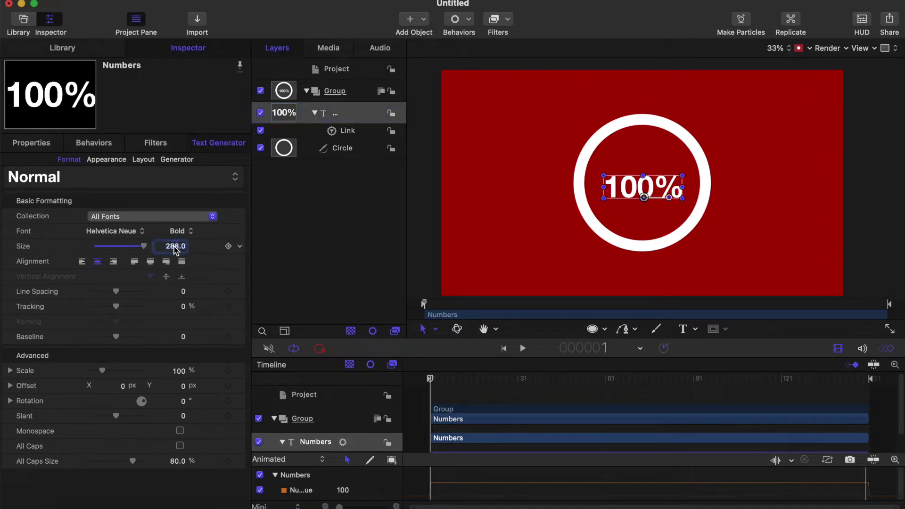
text(350)
key(Return)
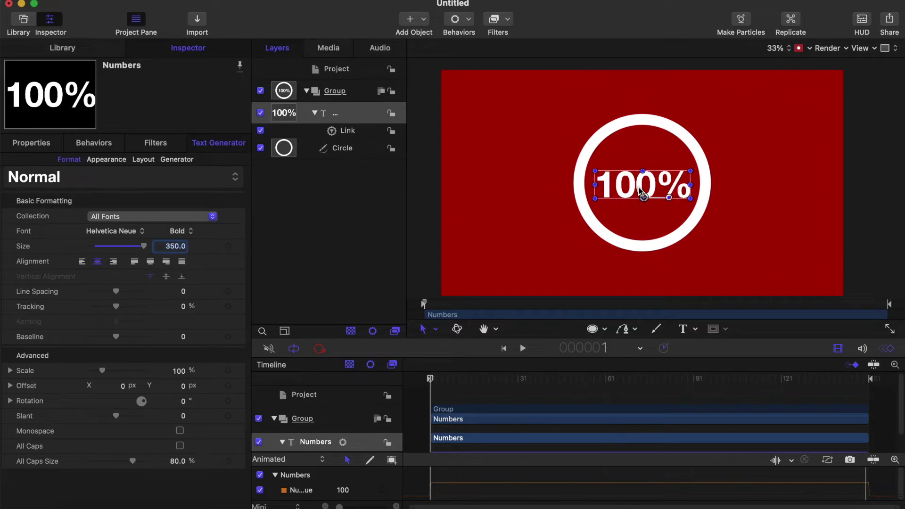
drag(644, 197, 644, 188)
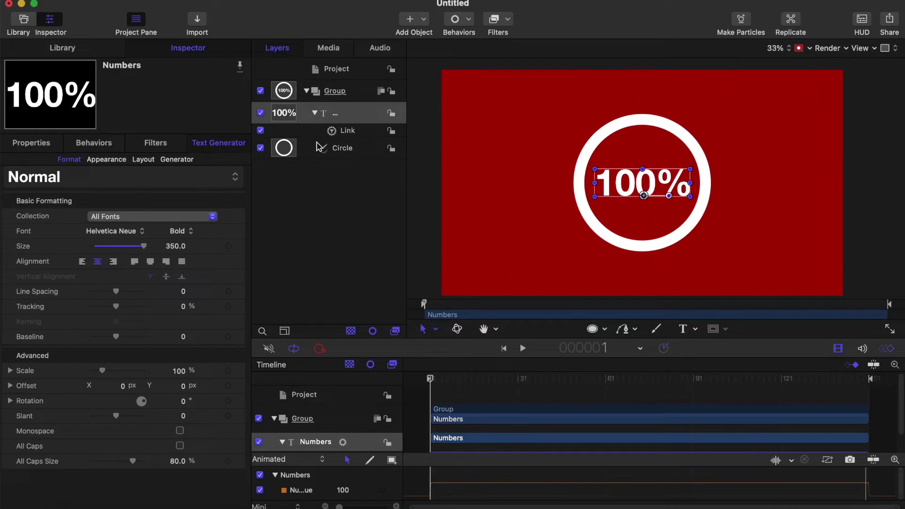
Lower the circle outline's Last Point Offset to about 90.44% and set the outline width to 150.
click(345, 151)
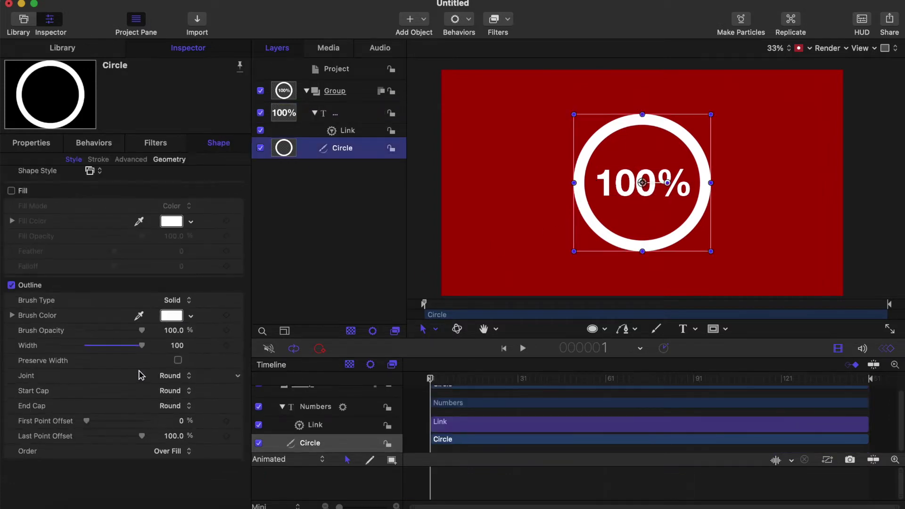
mouse_move(141, 438)
mouse_down()
mouse_move(113, 441)
mouse_move(138, 443)
mouse_up()
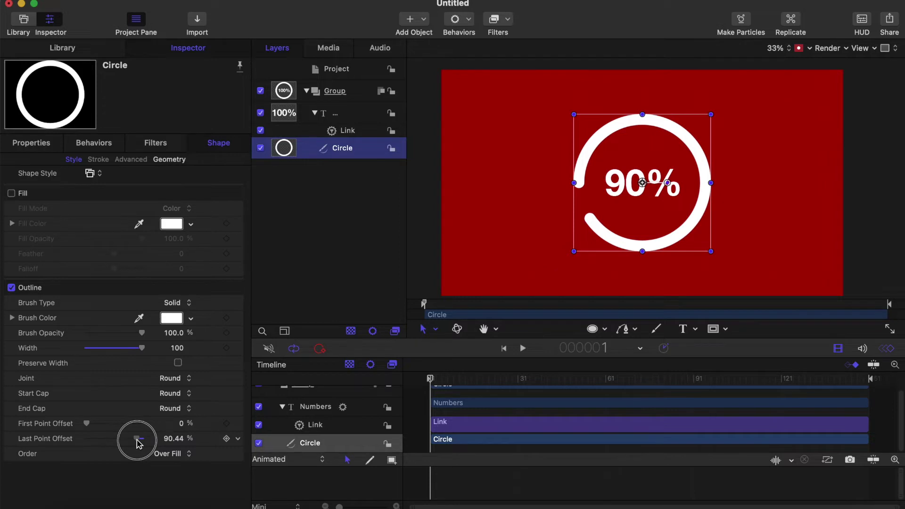
click(177, 349)
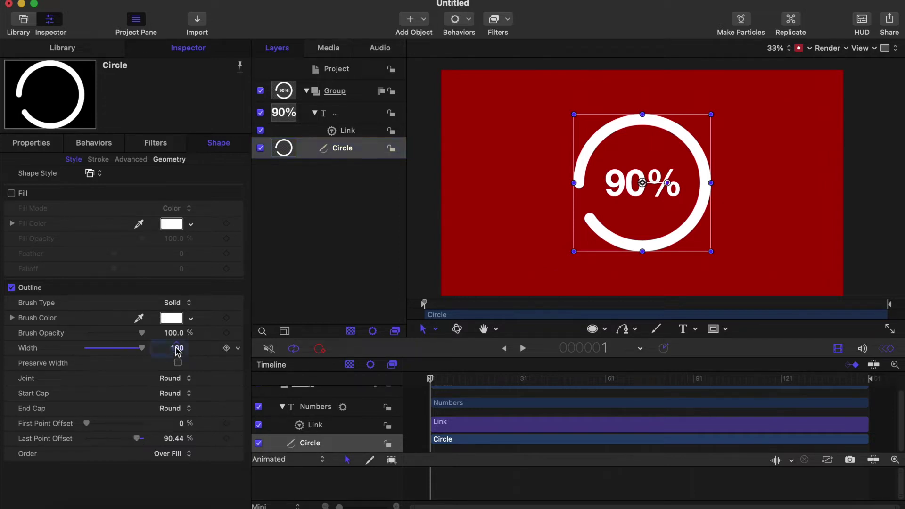
text(150)
key(Return)
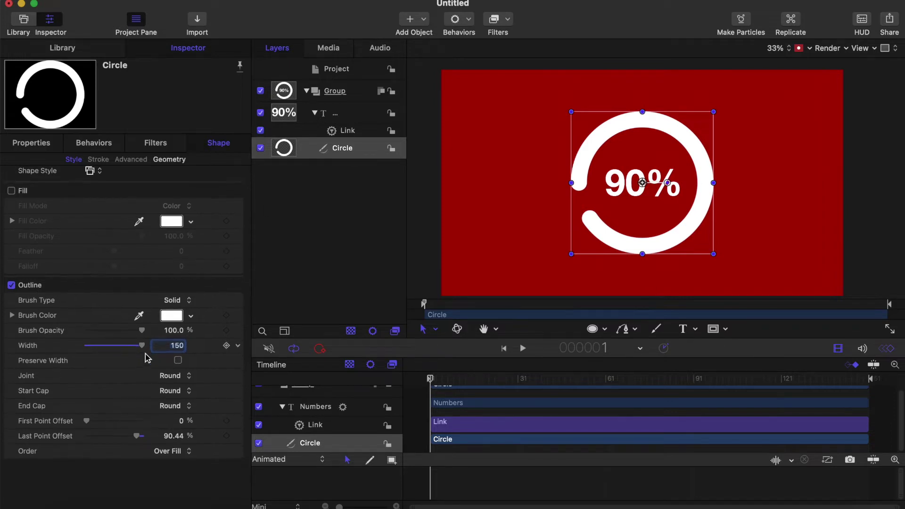
scroll(147, 356, up, 1)
scroll(146, 355, down, 1)
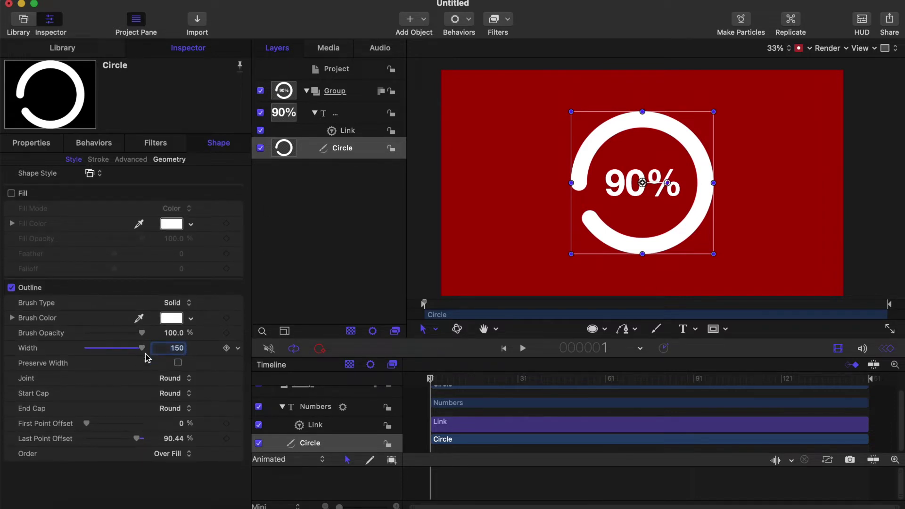
Try the Square joint on the circle's outline and restore it to Round.
click(173, 378)
click(179, 366)
click(175, 381)
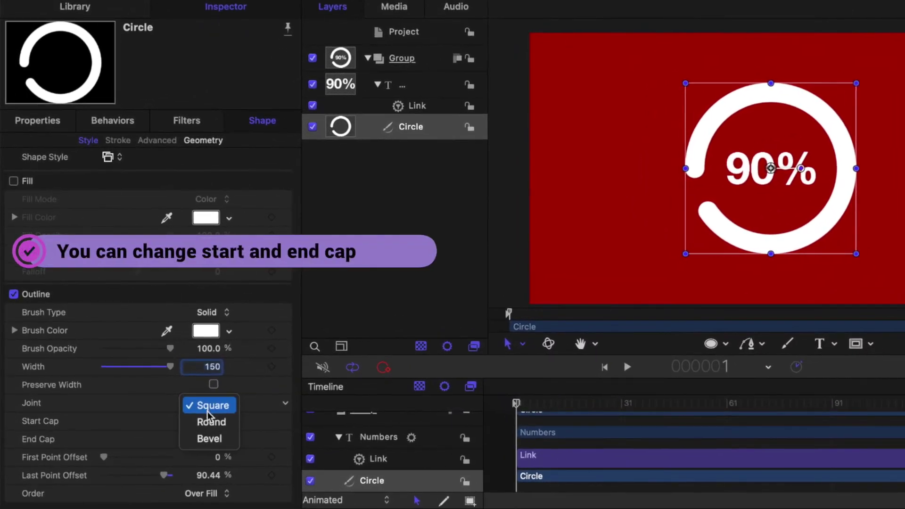
click(211, 422)
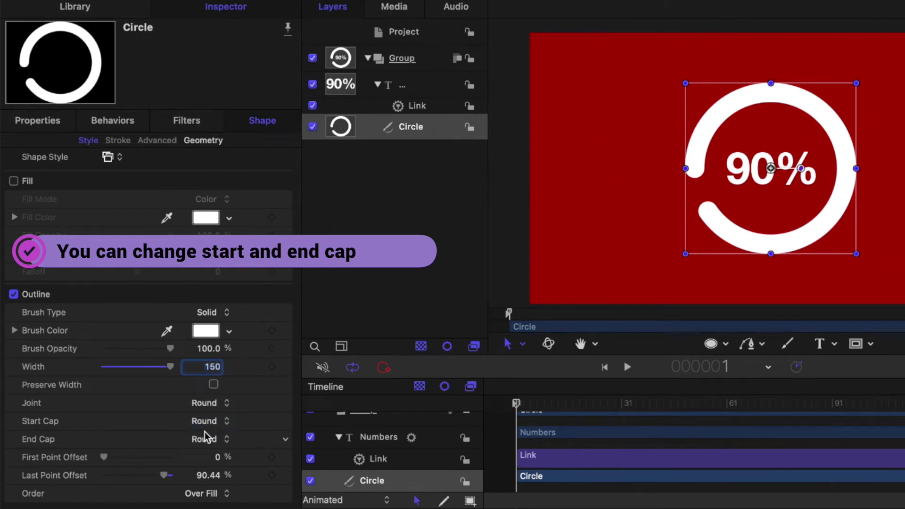
Try a Square end cap on the circle's outline, keep the start cap Round, and restore the end cap to Round.
click(207, 436)
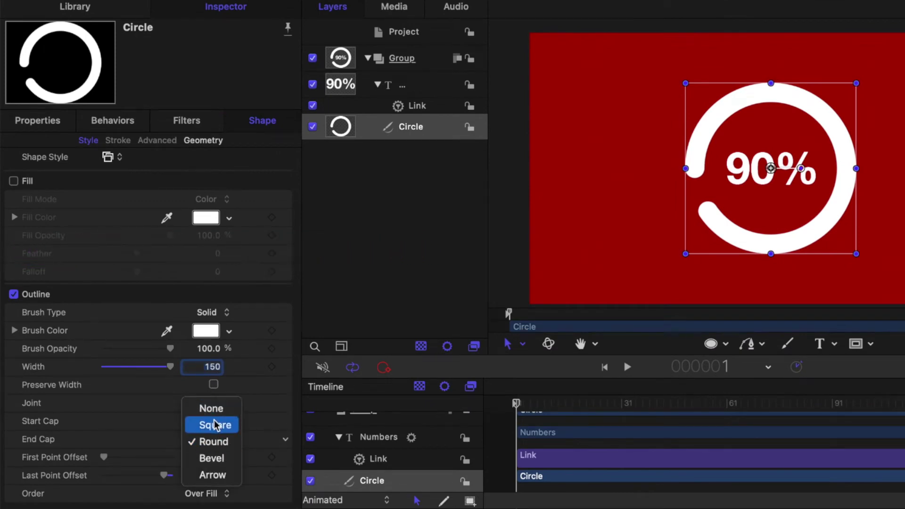
click(215, 424)
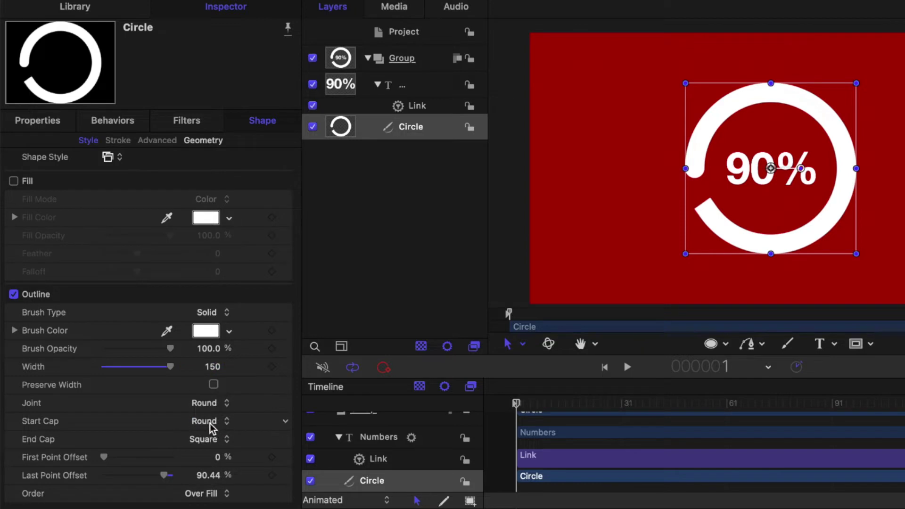
click(214, 422)
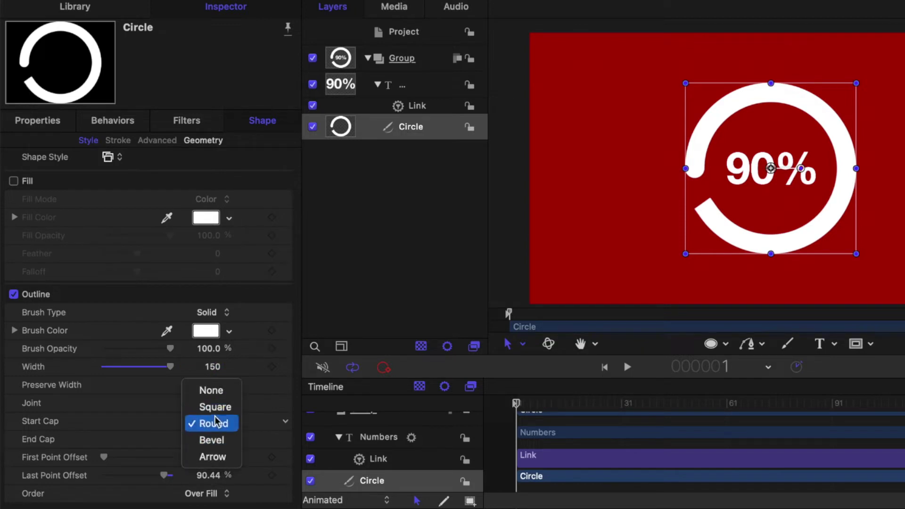
click(214, 424)
click(211, 442)
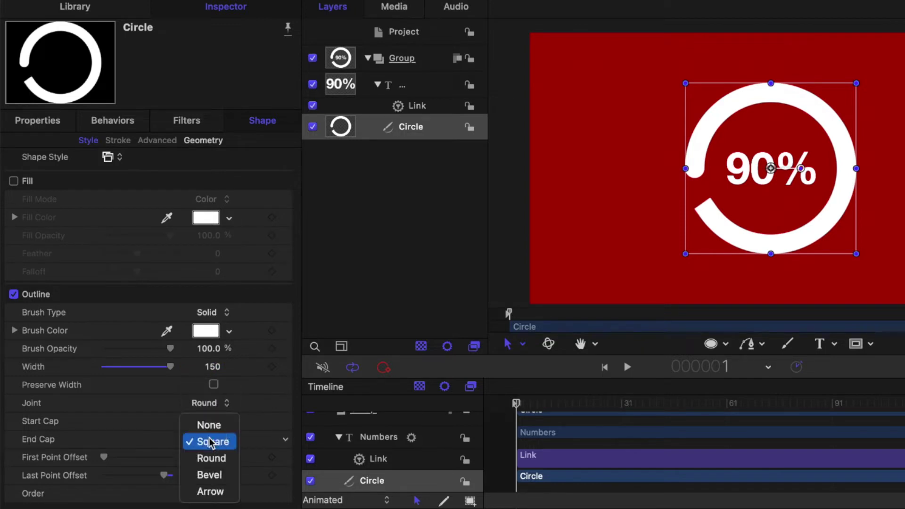
click(214, 457)
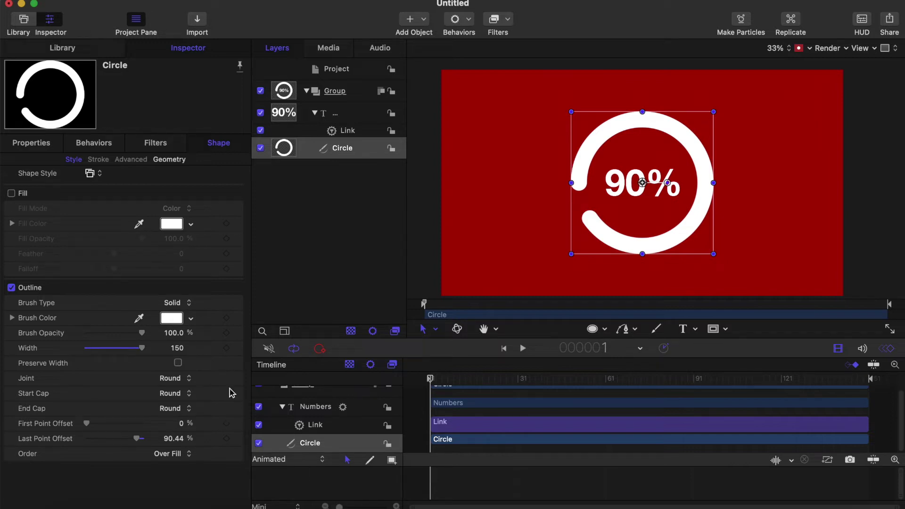
Lower the circle outline's Last Point Offset to about 76.53%, try moving the First Point Offset and reset it to 0%.
click(134, 442)
mouse_move(133, 444)
mouse_down()
mouse_move(81, 449)
mouse_move(131, 443)
mouse_up()
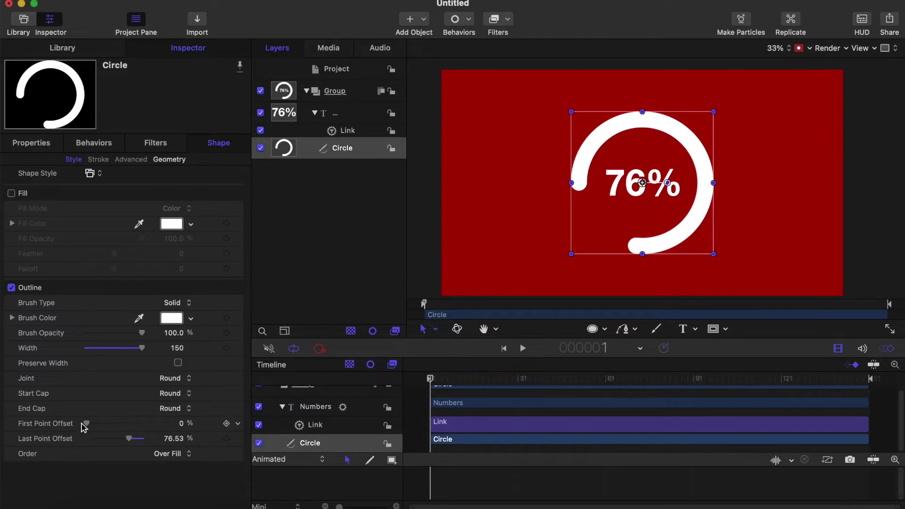
drag(87, 426, 41, 430)
click(178, 424)
key(BackSpace)
key(BackSpace)
key(BackSpace)
text(0)
Vary the circle outline's Last Point Offset through about 58.23% and 100%, ending at about 67.57%.
click(131, 441)
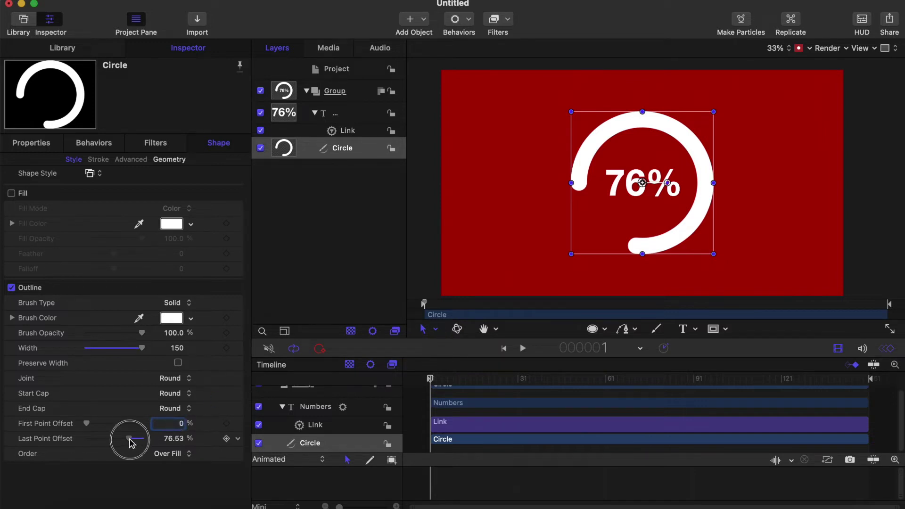
drag(130, 441, 118, 439)
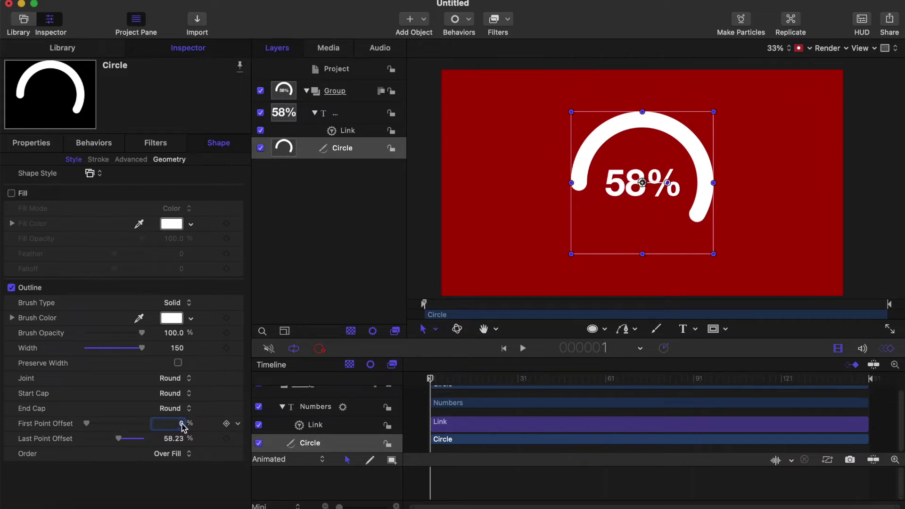
click(179, 389)
mouse_move(88, 424)
mouse_down()
mouse_move(78, 429)
mouse_move(140, 421)
mouse_move(118, 441)
mouse_move(154, 443)
mouse_move(44, 429)
mouse_up()
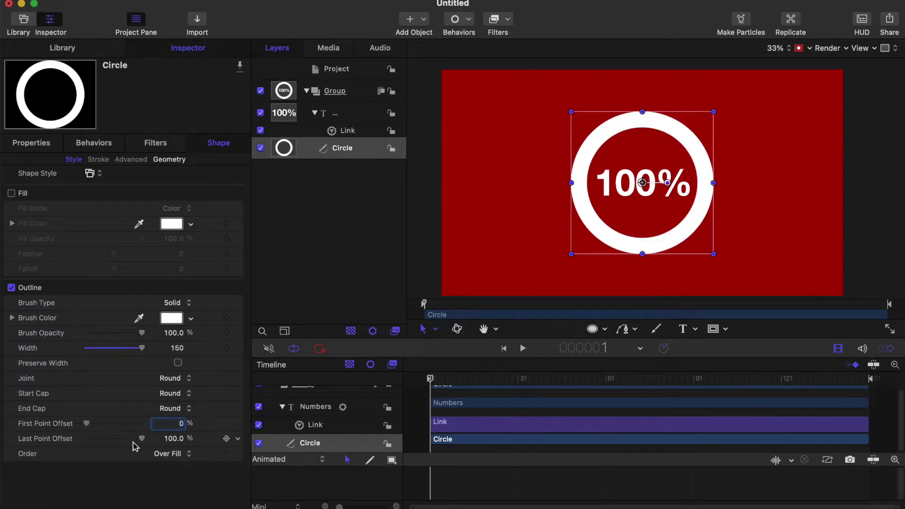
drag(146, 440, 122, 440)
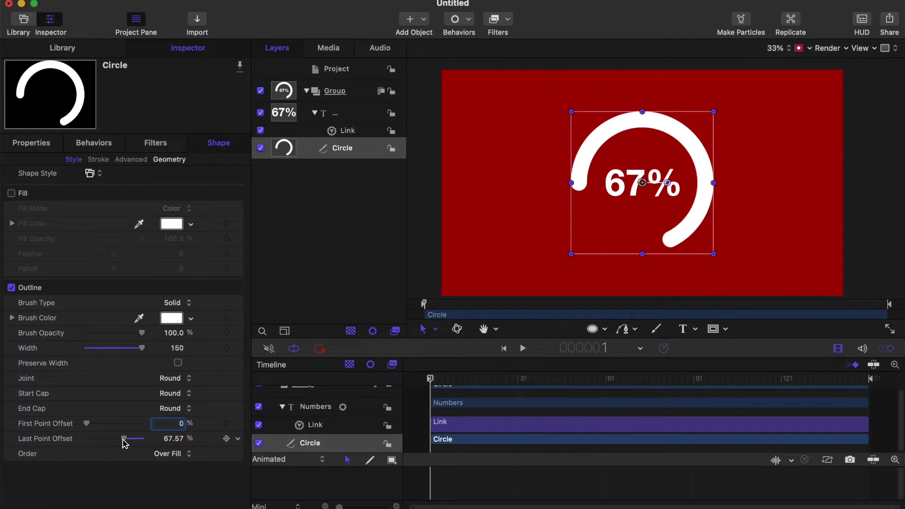
Add a Ramp parameter behavior to the circle outline's Last Point Offset and set its End Value to 75%.
click(592, 329)
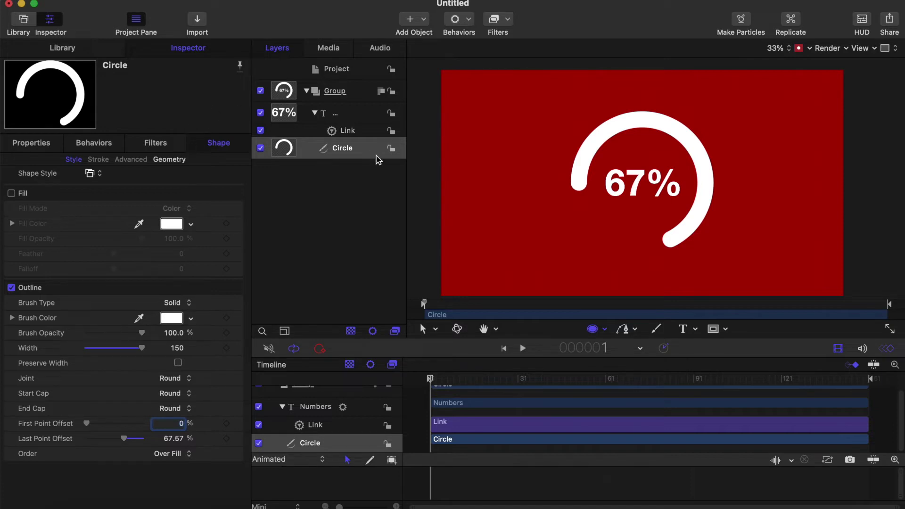
click(430, 377)
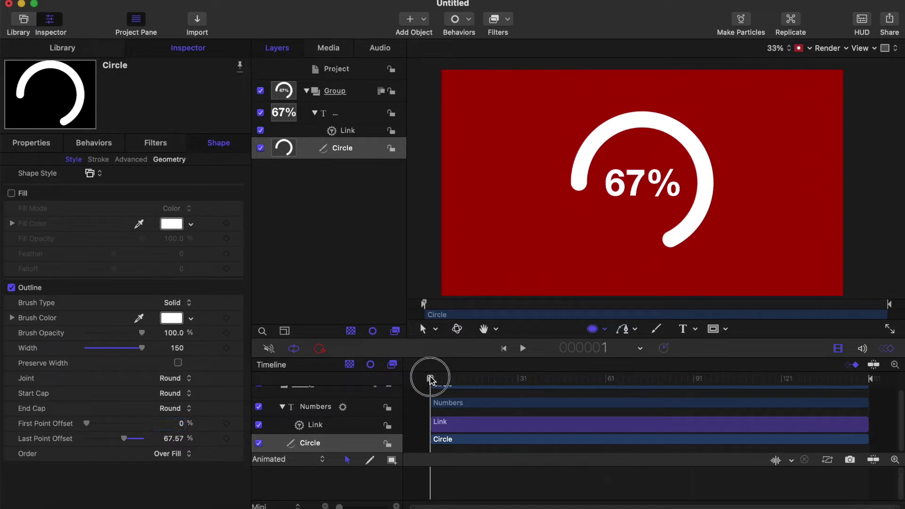
click(363, 148)
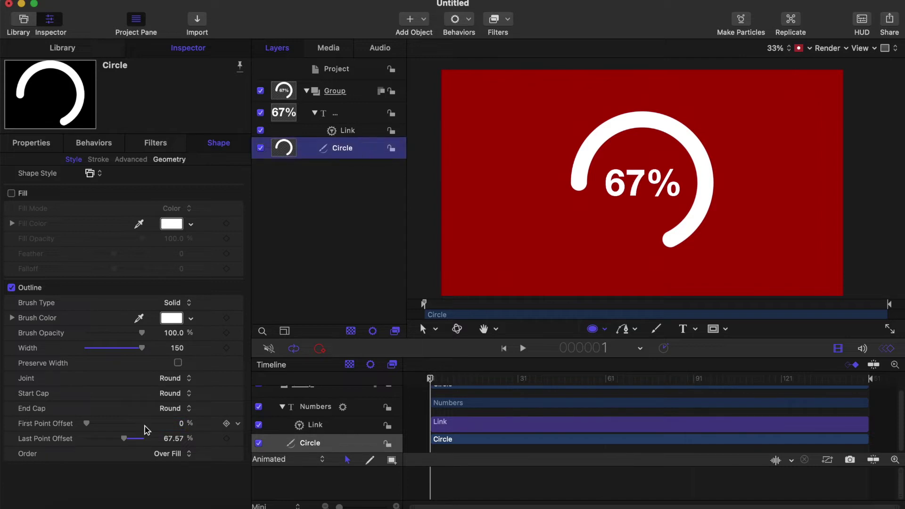
click(237, 441)
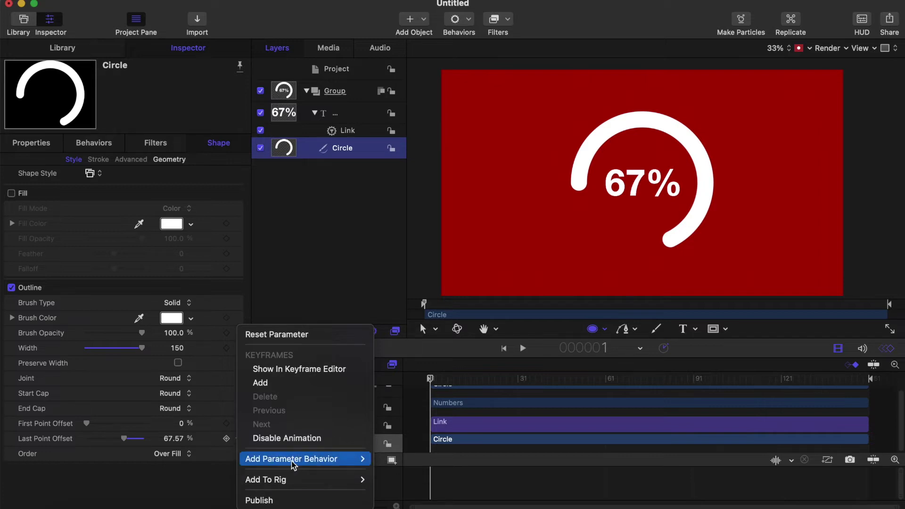
mouse_move(292, 459)
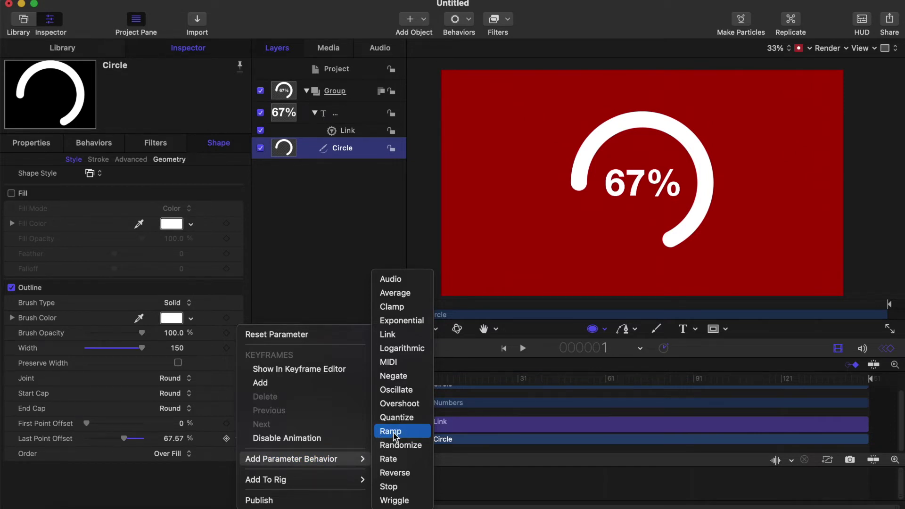
click(394, 432)
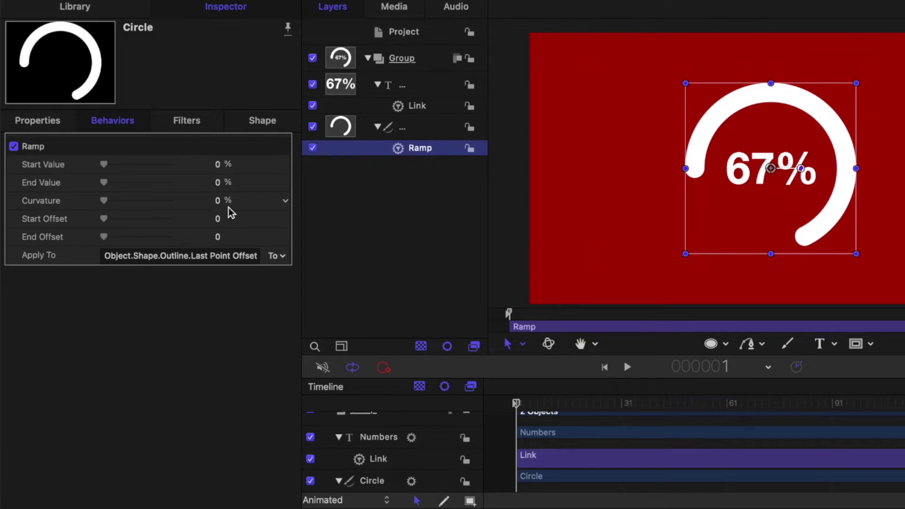
click(218, 183)
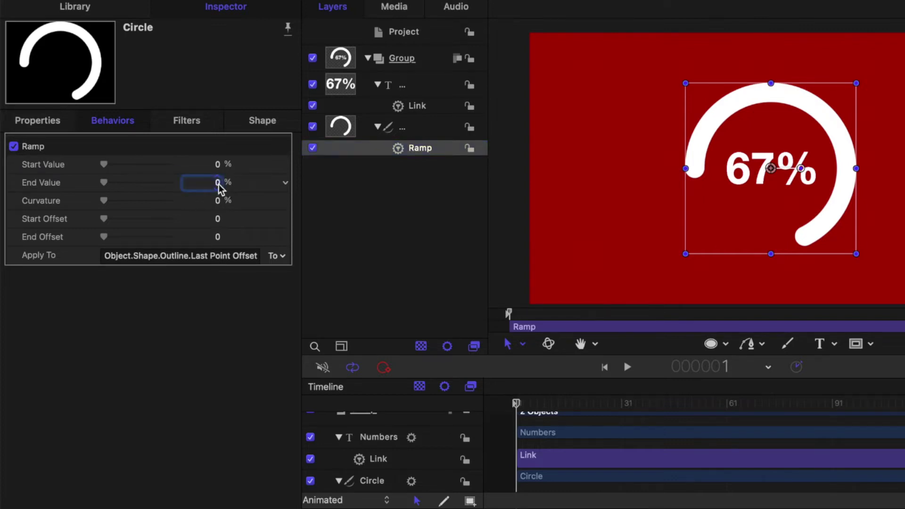
text(75)
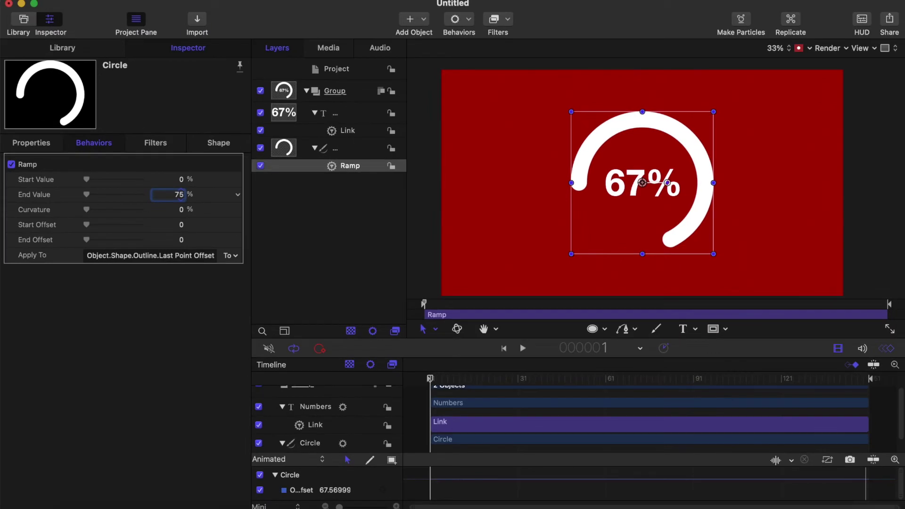
key(Return)
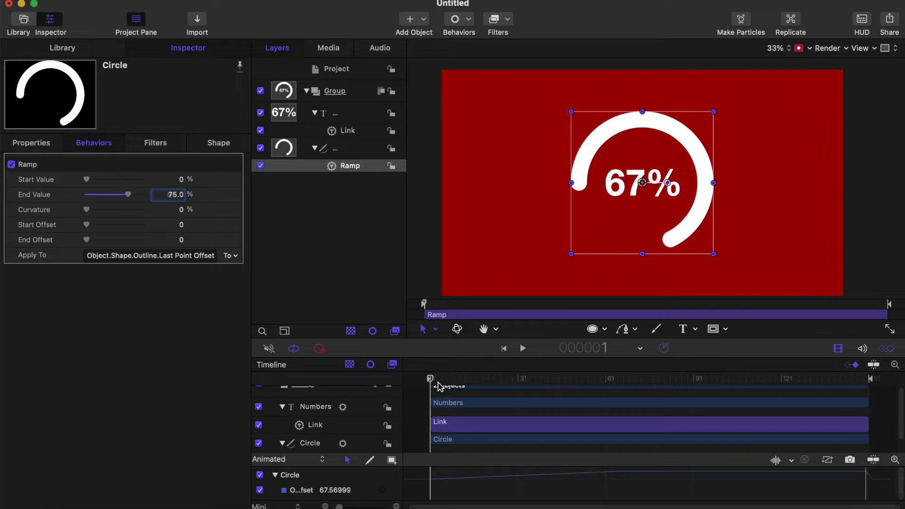
Play the ring animation several times from the start and check how the percentage follows the Ramp.
mouse_move(430, 378)
mouse_down()
mouse_move(438, 380)
mouse_move(425, 379)
mouse_up()
key(space)
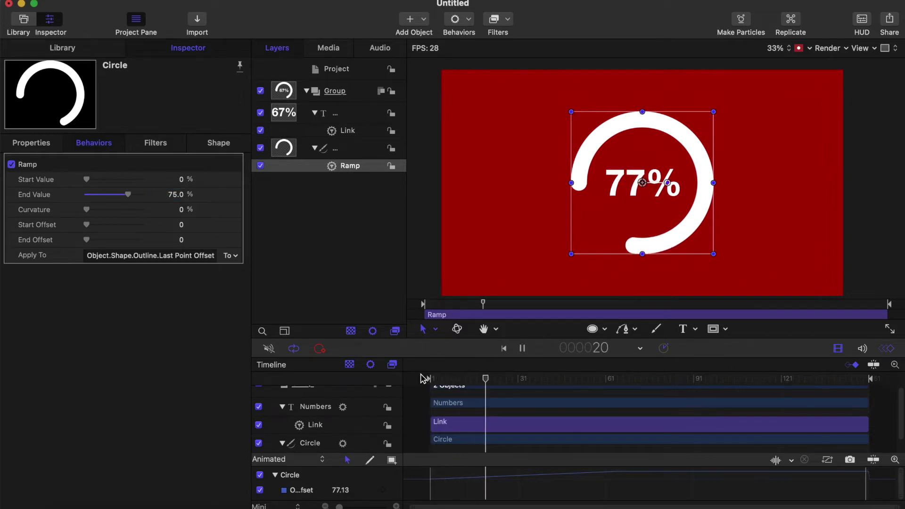
key(space)
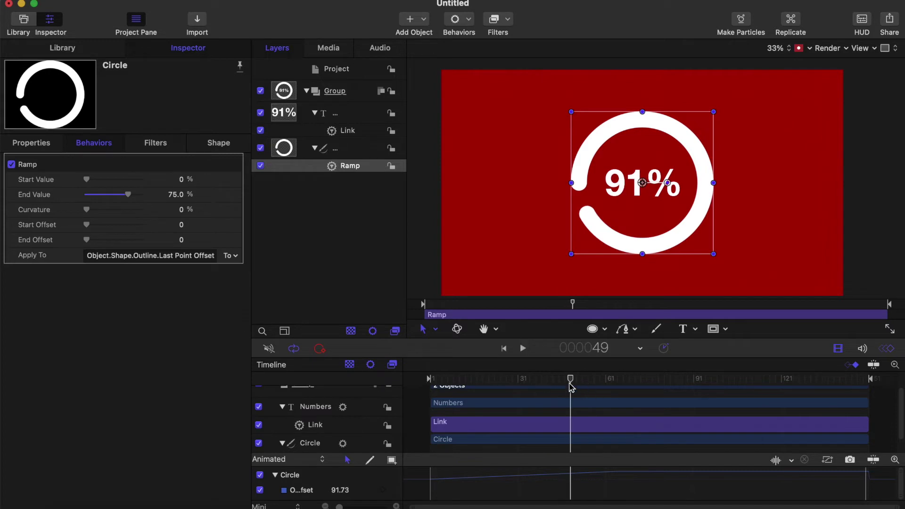
click(570, 380)
drag(571, 380, 384, 384)
key(space)
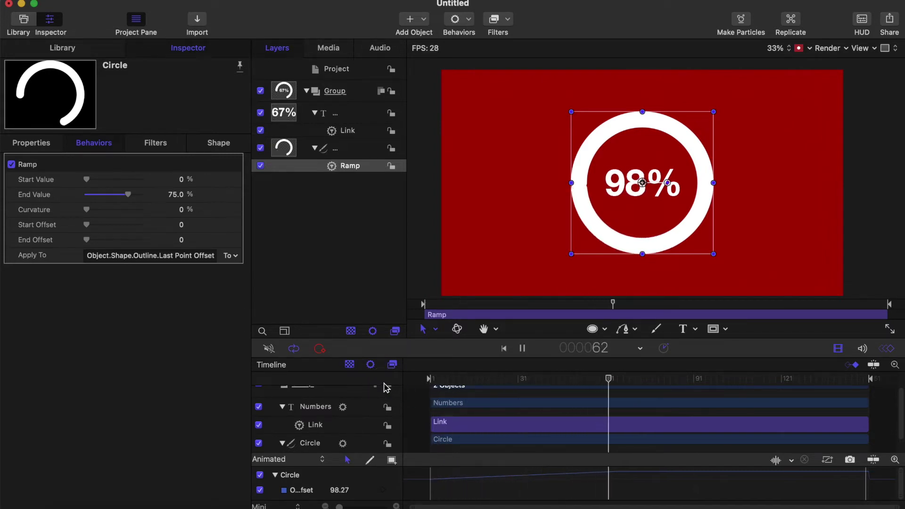
key(space)
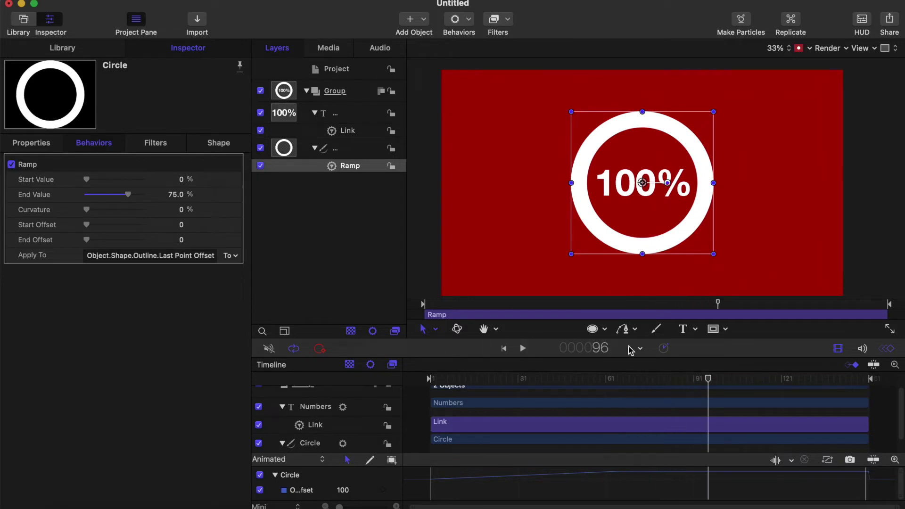
drag(709, 378, 354, 397)
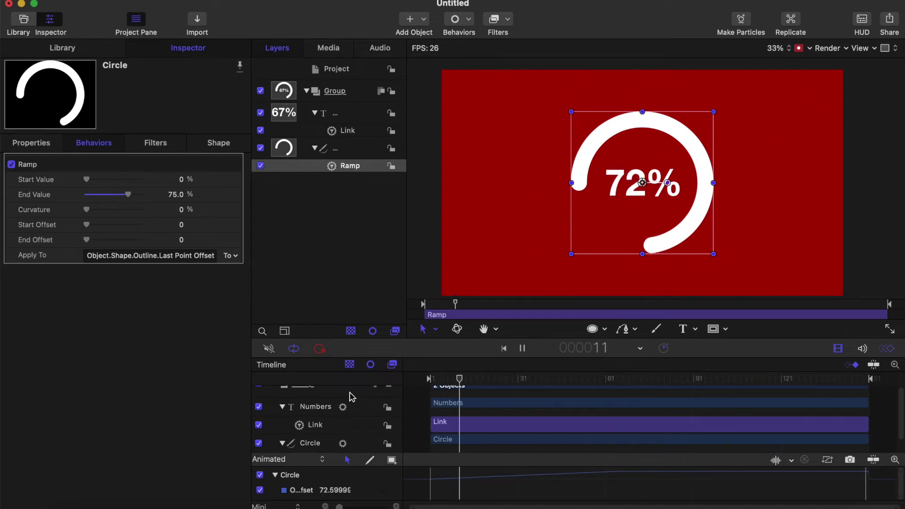
key(space)
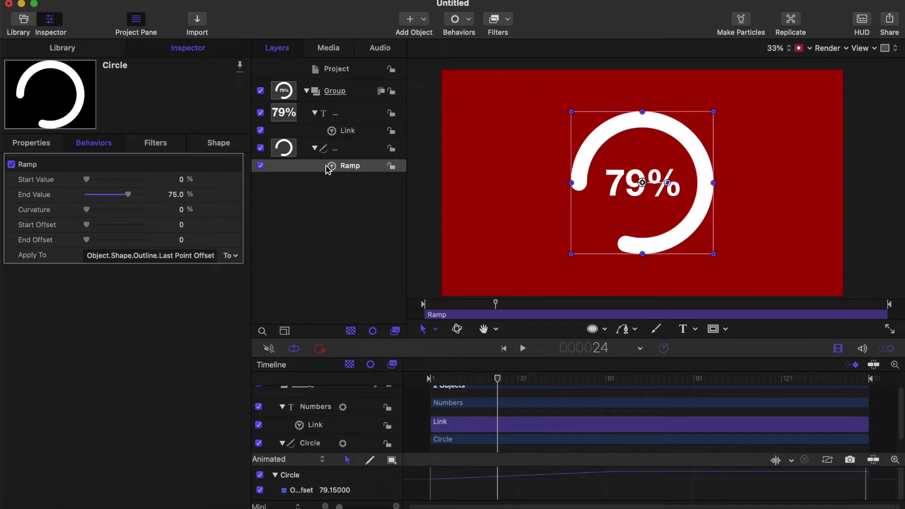
key(space)
key(space)
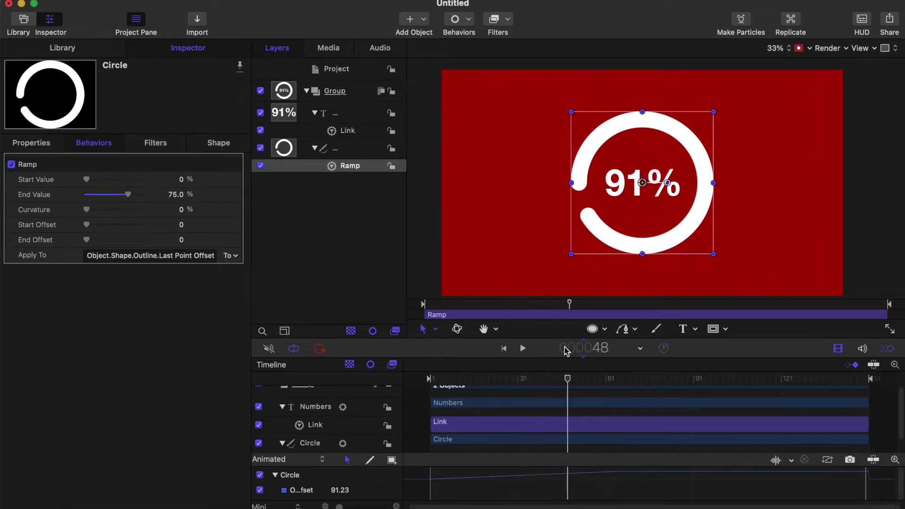
Return to the first frame and delete the Ramp behavior from the circle.
key(Home)
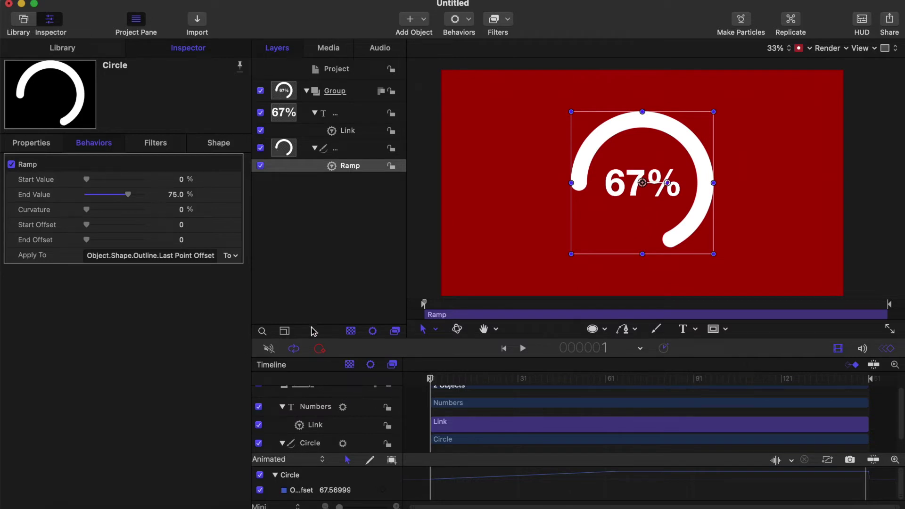
right_click(370, 167)
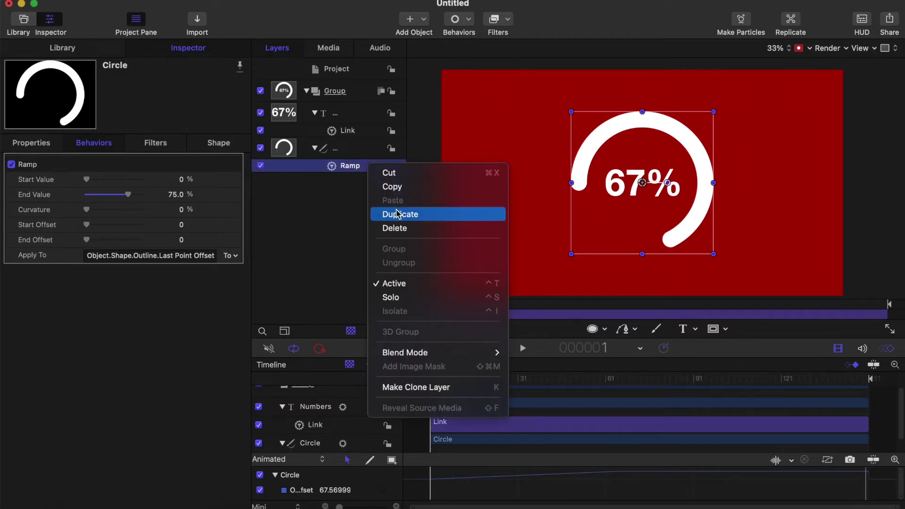
click(399, 228)
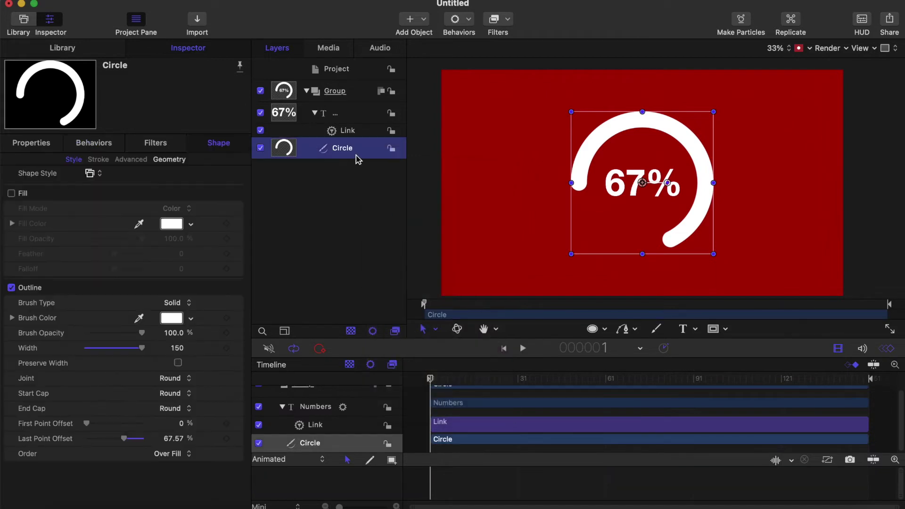
Lower the circle outline's Last Point Offset to 0% and apply a Ramp parameter behavior to it.
click(352, 151)
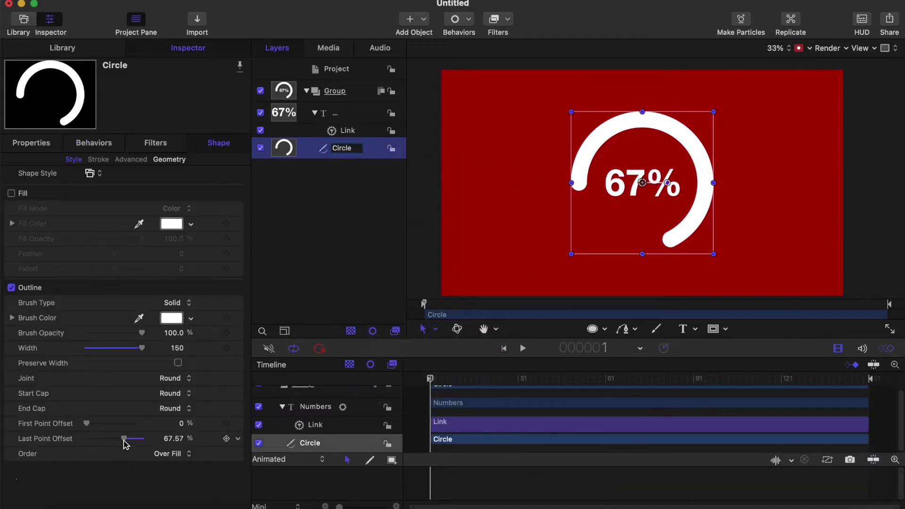
drag(124, 443, 34, 438)
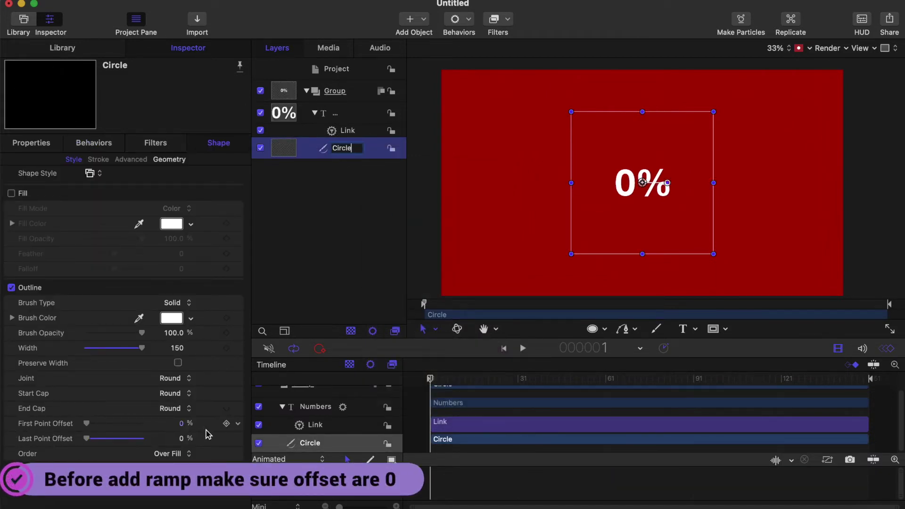
click(239, 441)
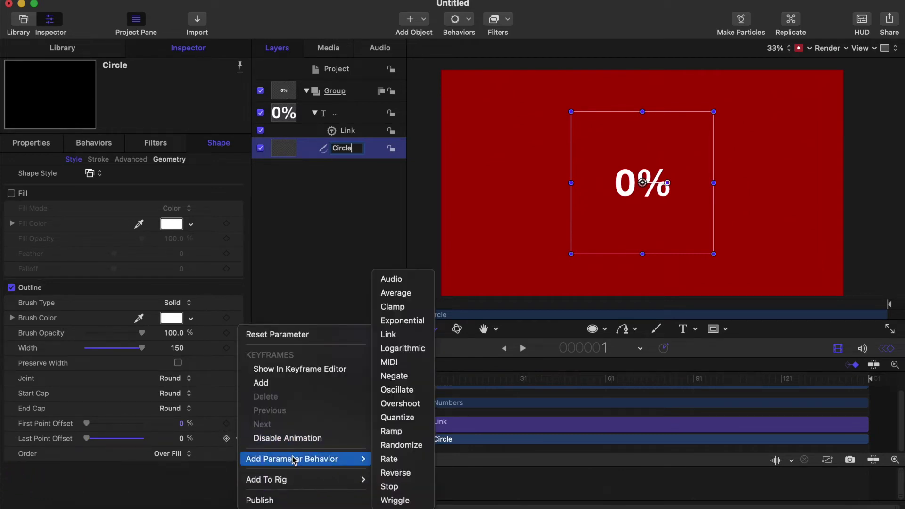
mouse_move(295, 459)
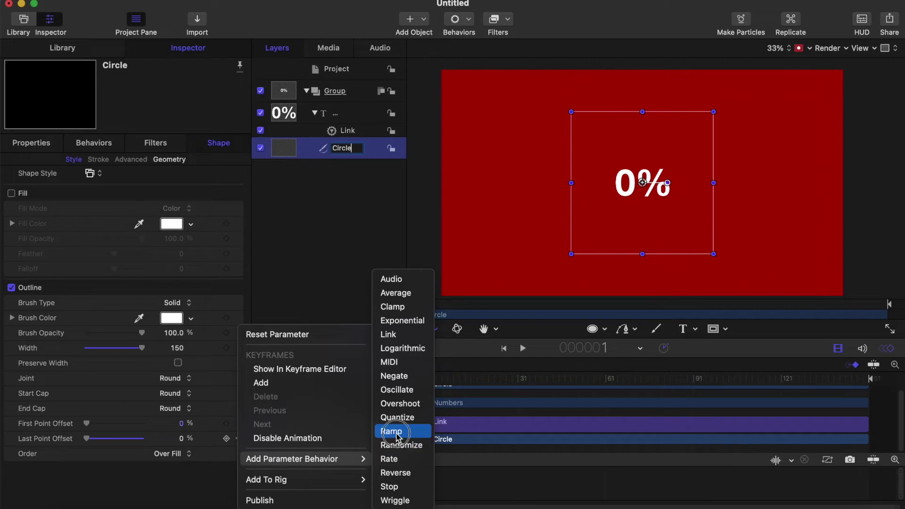
click(393, 431)
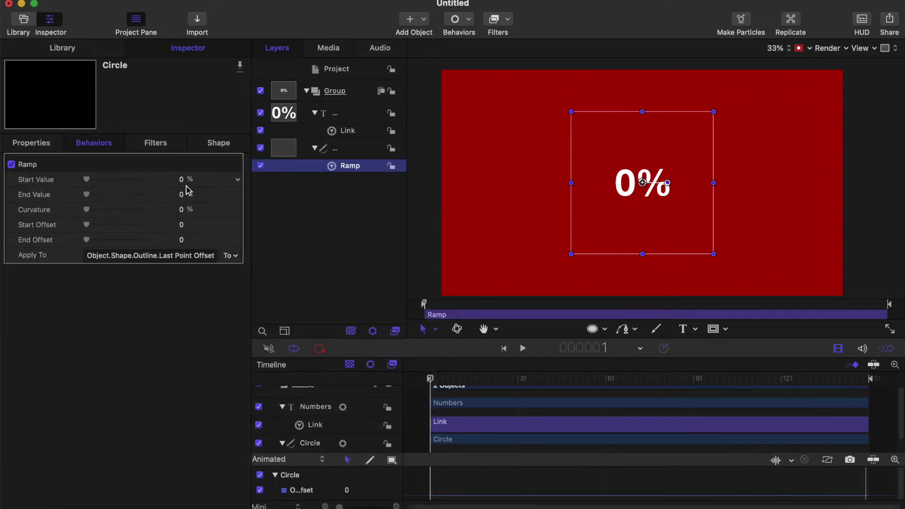
Set the Ramp behavior's End Value to 75%.
click(181, 195)
click(181, 195)
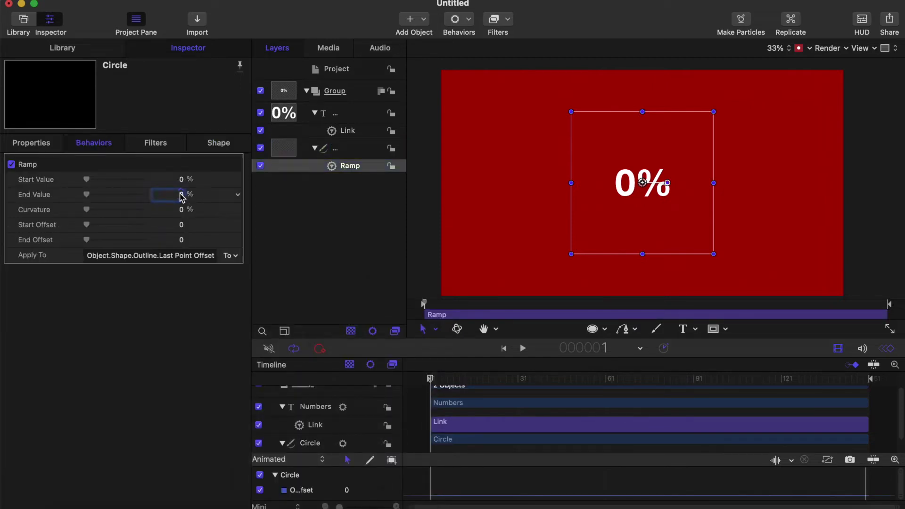
text(75)
key(Return)
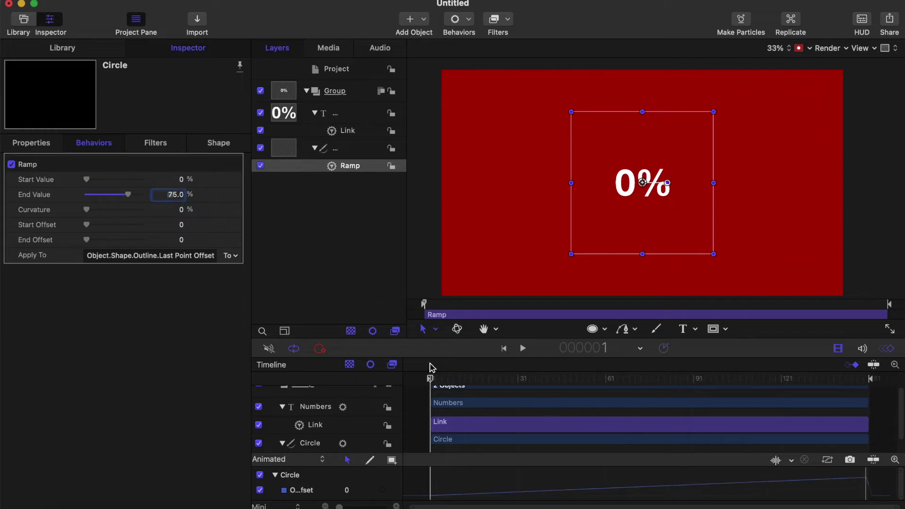
Play the ring animation from the start and inspect the ring and percentage near its end at frame 145.
key(space)
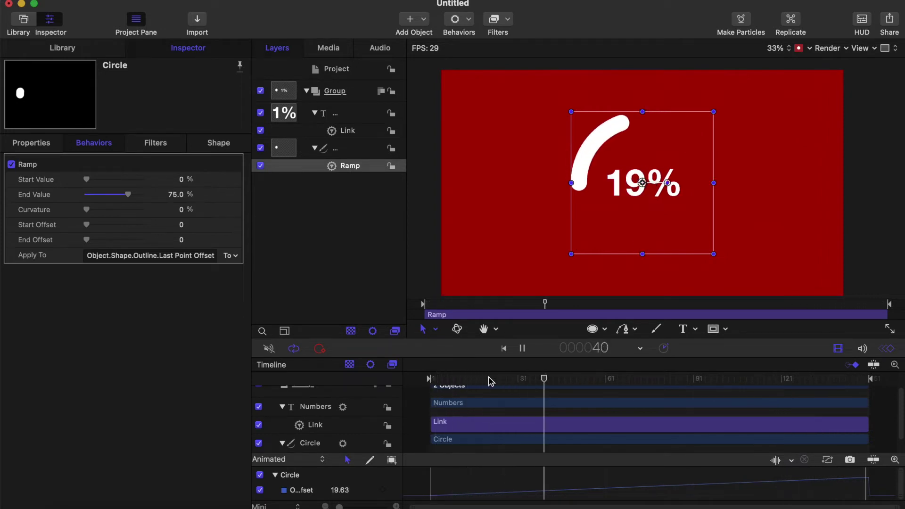
click(850, 380)
key(space)
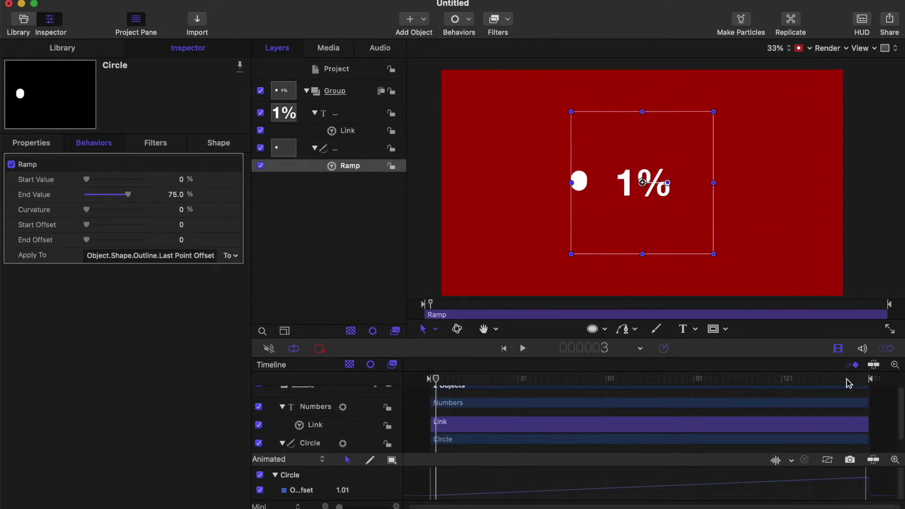
click(851, 379)
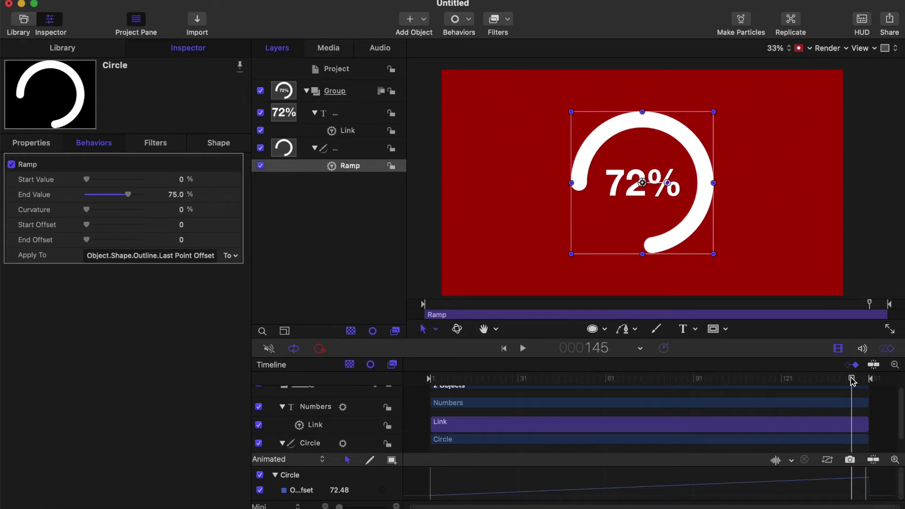
key(space)
click(851, 379)
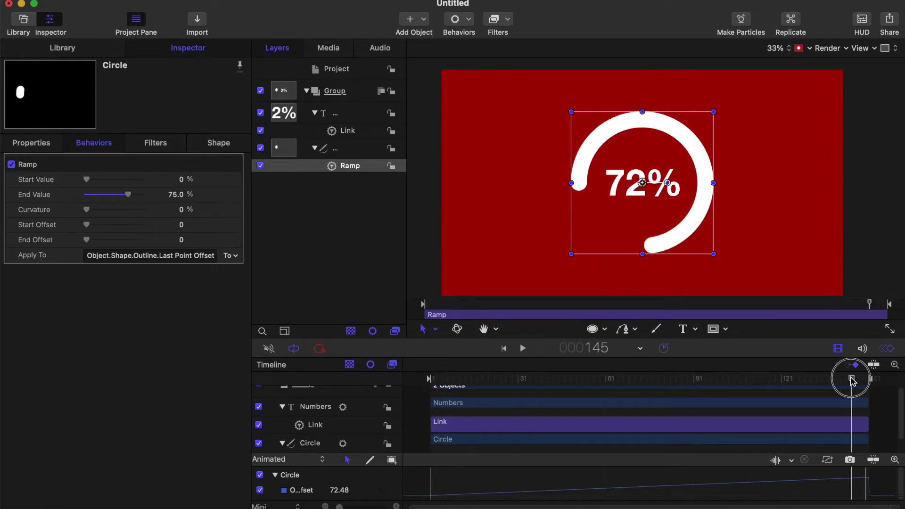
Check the ring at the last frame, move to frame 30 and set the Ramp behavior's End Offset to 120.
drag(852, 380, 876, 380)
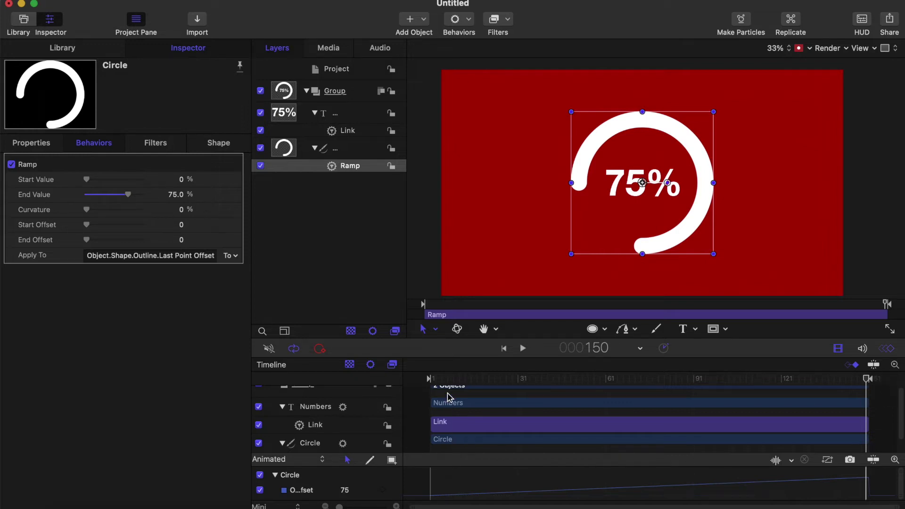
drag(437, 381, 515, 399)
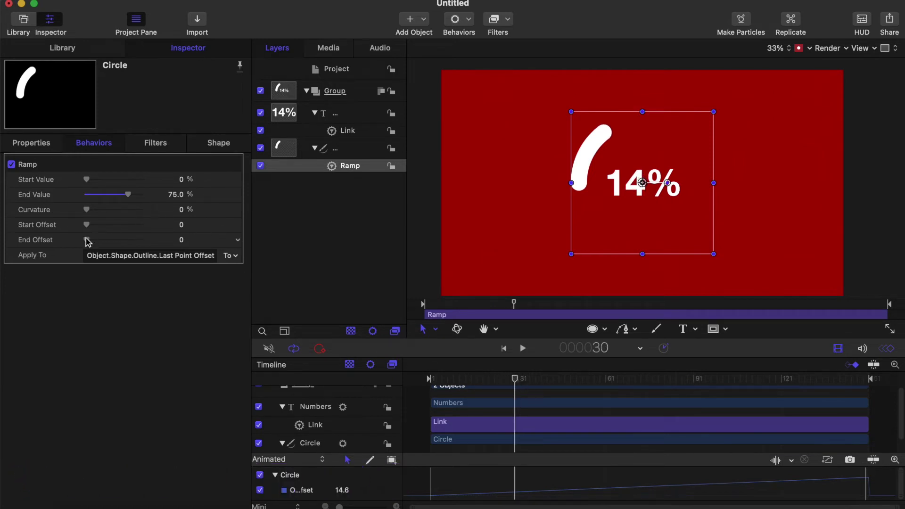
click(184, 243)
drag(184, 243, 227, 244)
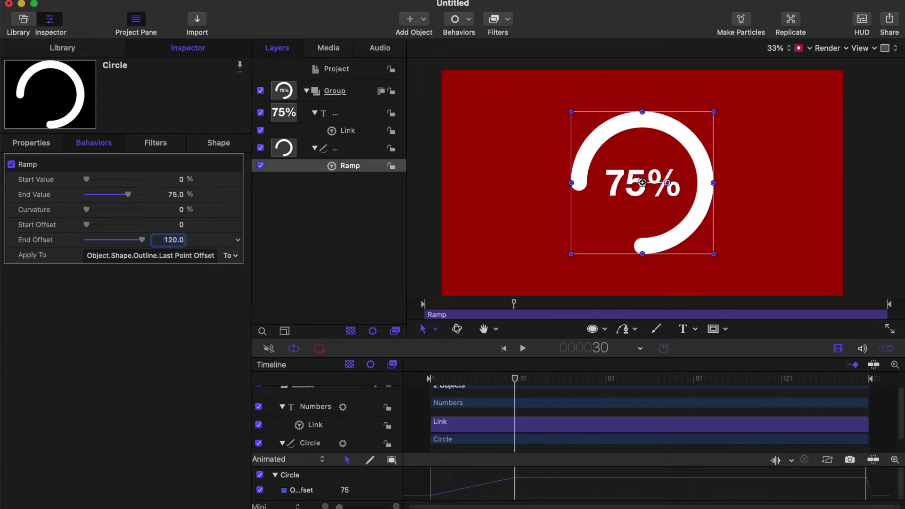
Replay the ring and percentage animation from the start several times to check its speed, and return to the first frame.
drag(485, 379, 398, 378)
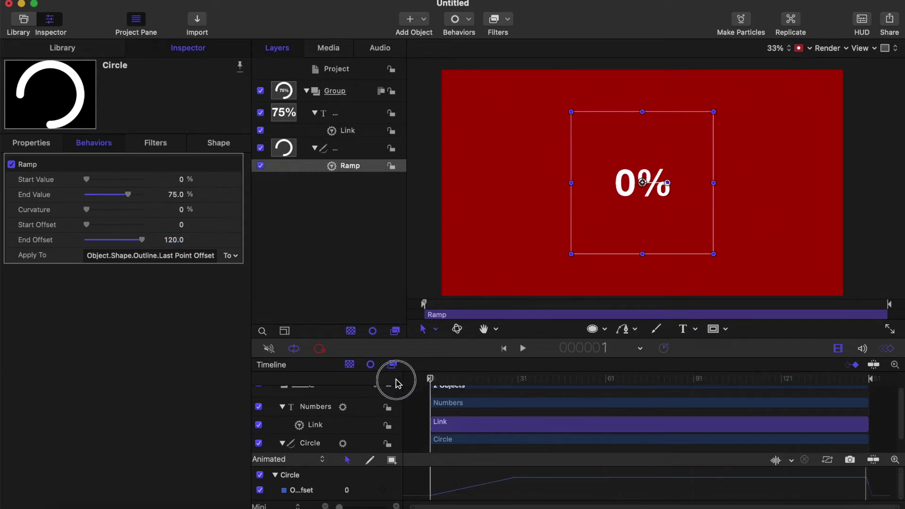
key(space)
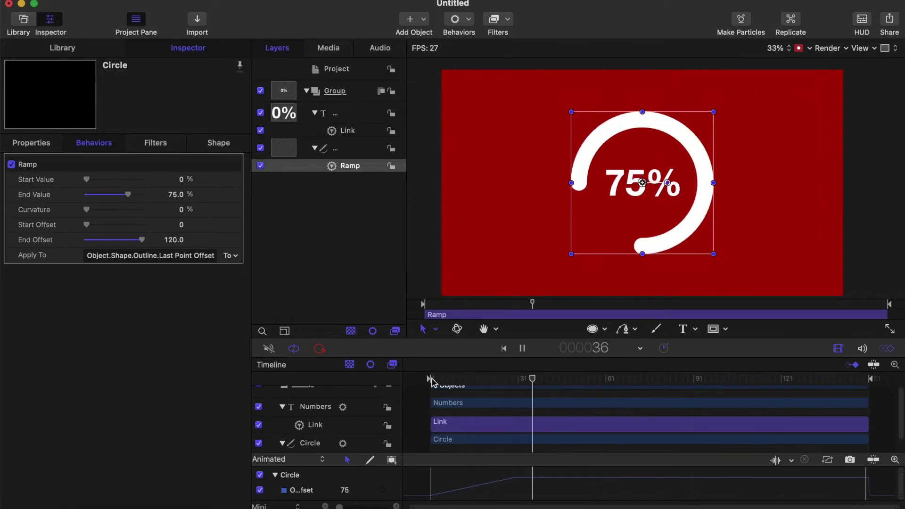
drag(457, 381, 394, 378)
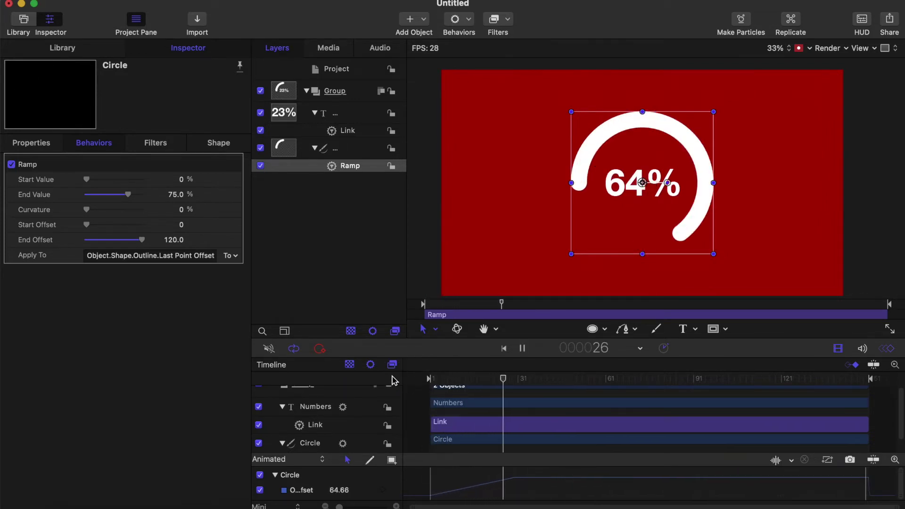
drag(459, 377, 380, 377)
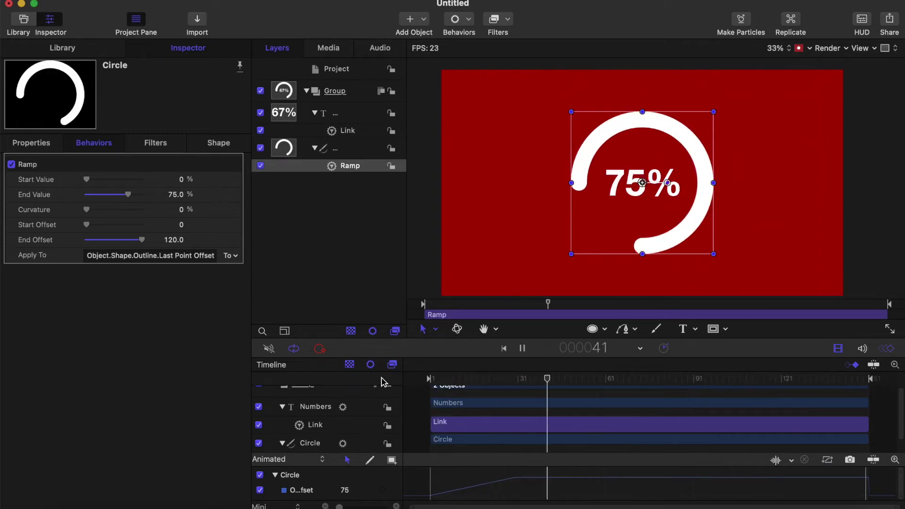
click(442, 379)
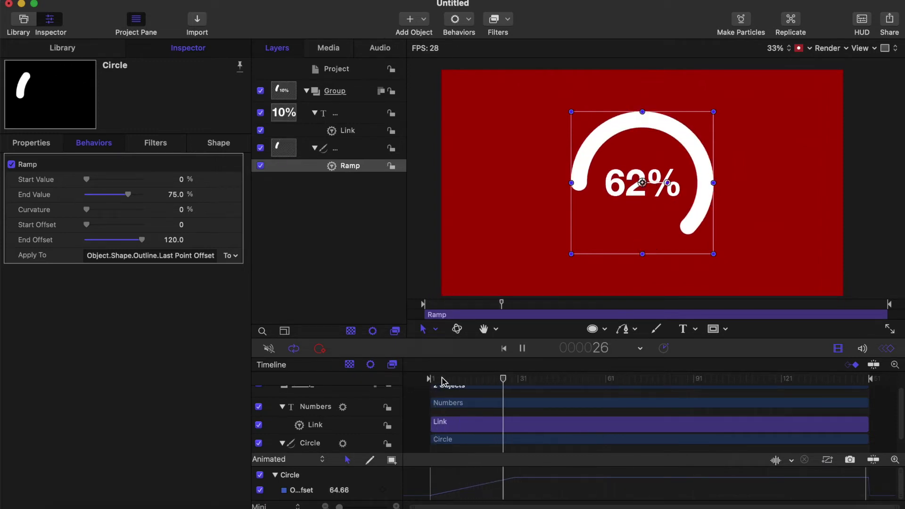
click(443, 380)
click(442, 379)
click(443, 380)
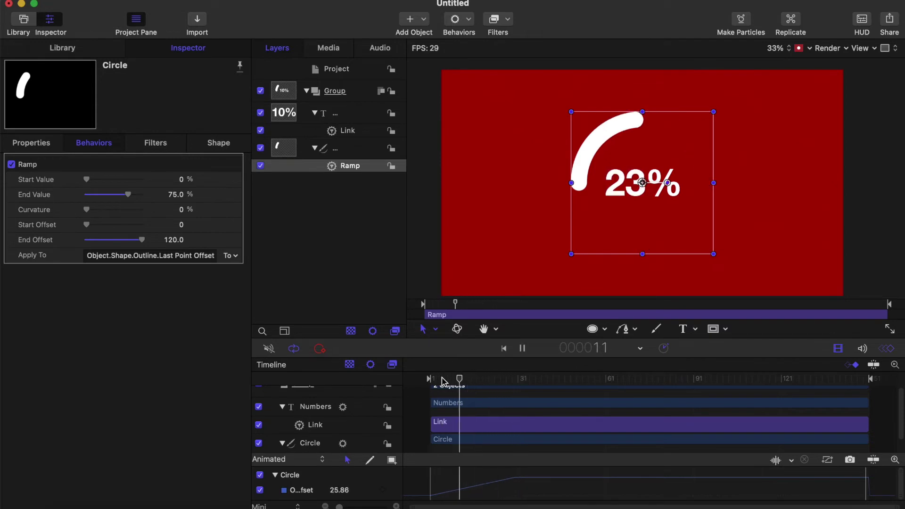
key(space)
drag(443, 380, 396, 381)
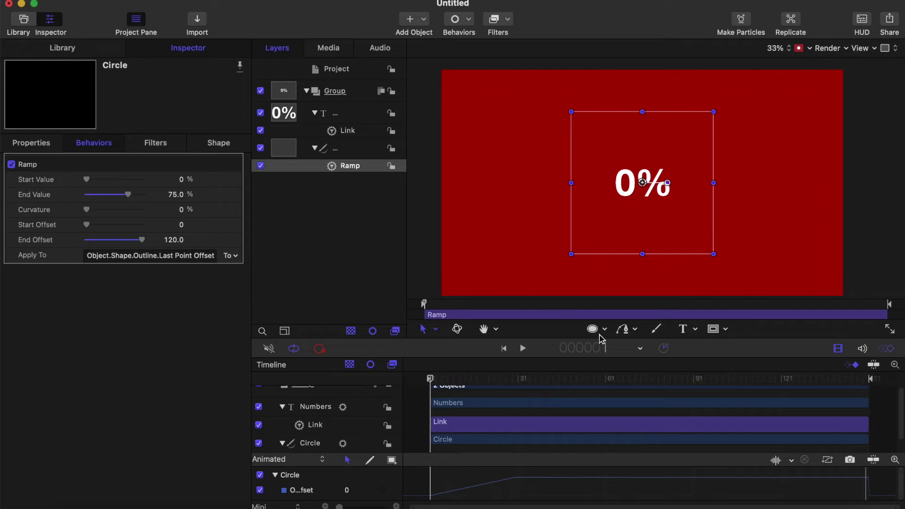
click(595, 332)
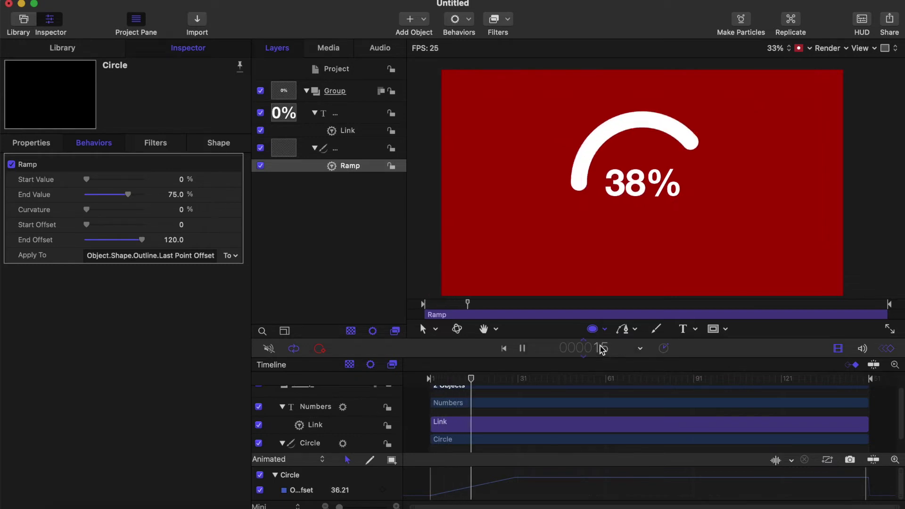
key(space)
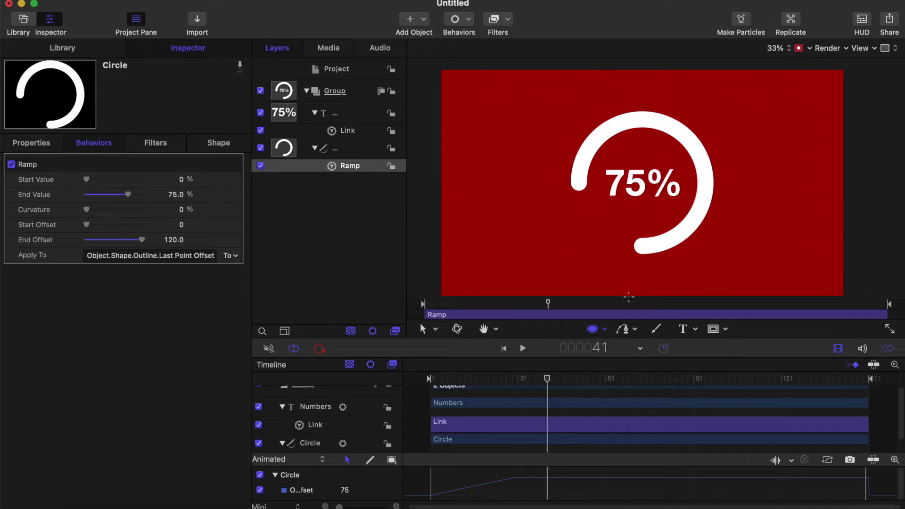
drag(546, 378, 395, 380)
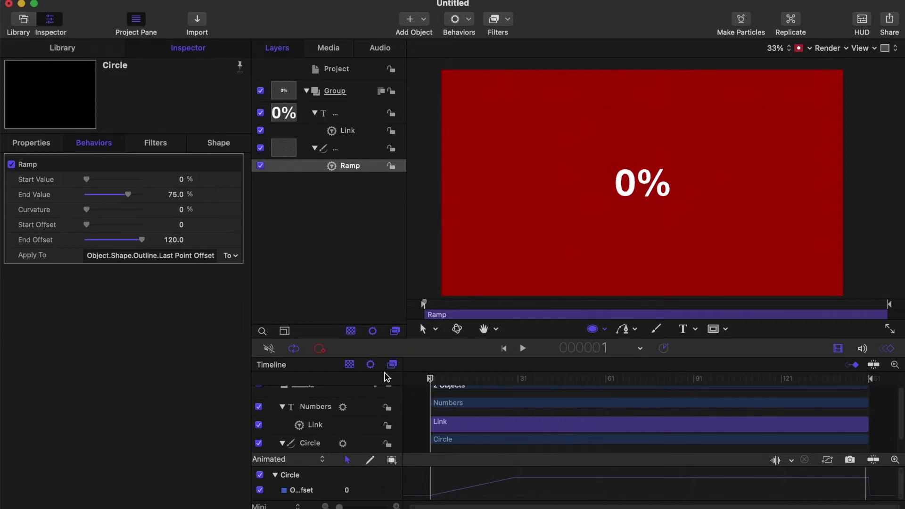
Apply an Overshoot parameter behavior to the Scale of the Numbers text.
click(337, 114)
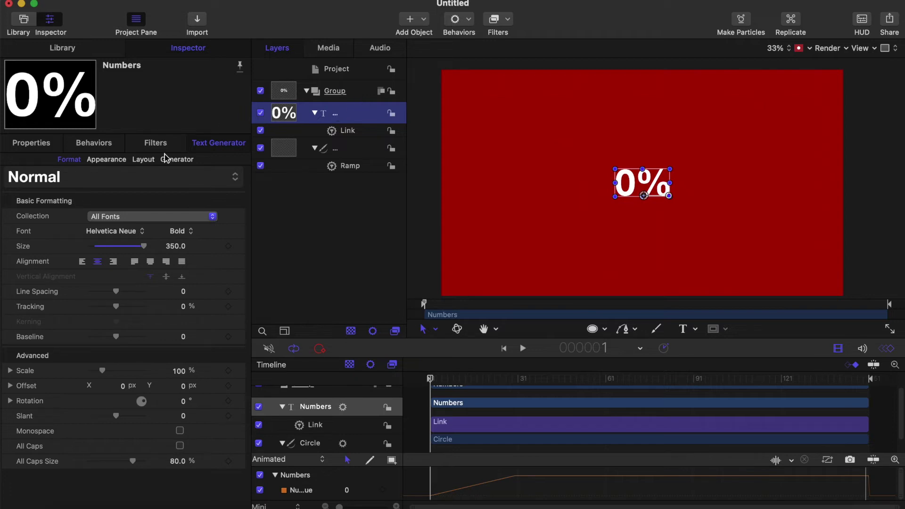
click(40, 147)
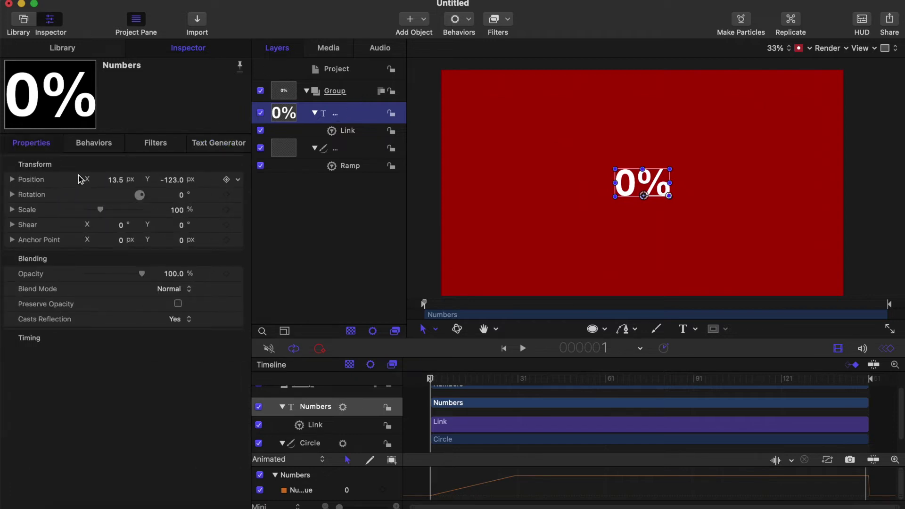
click(238, 211)
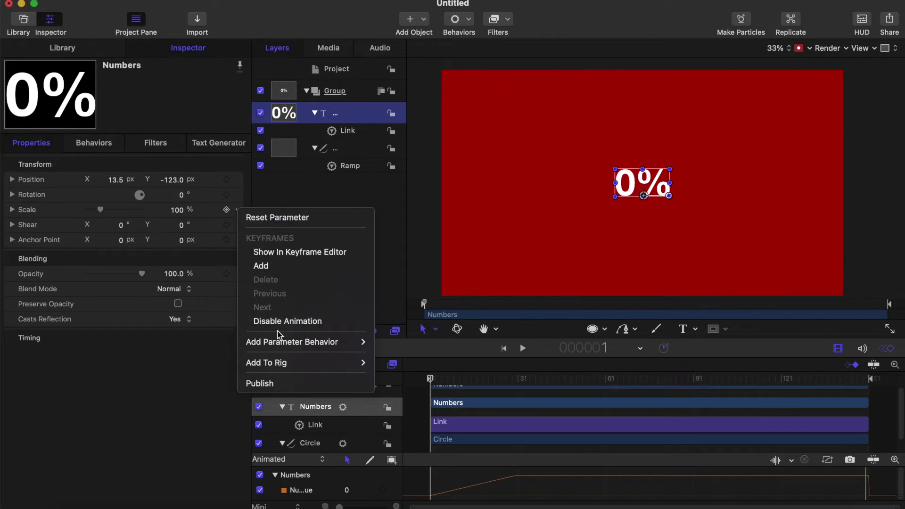
mouse_move(371, 361)
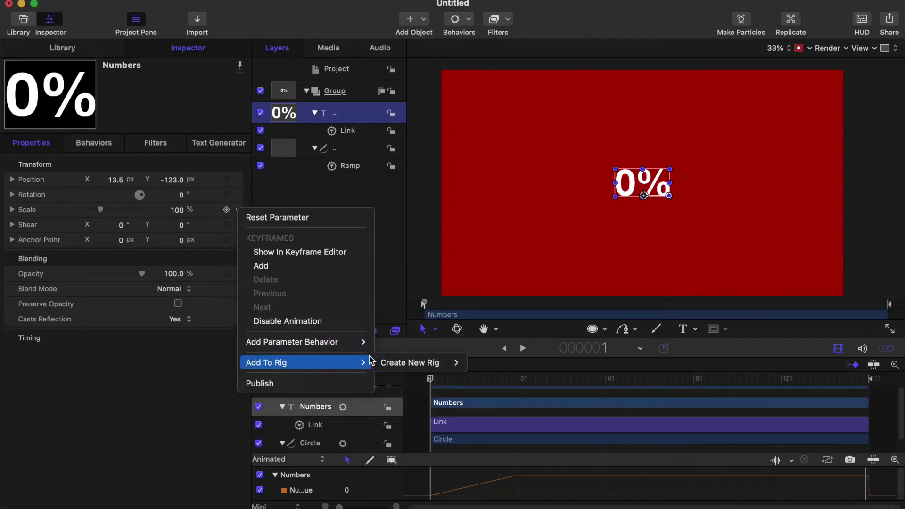
mouse_move(358, 342)
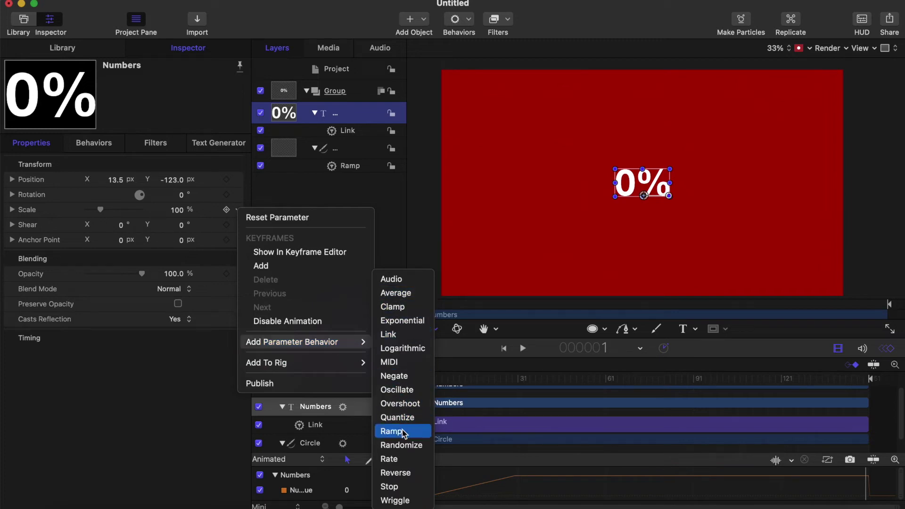
click(401, 404)
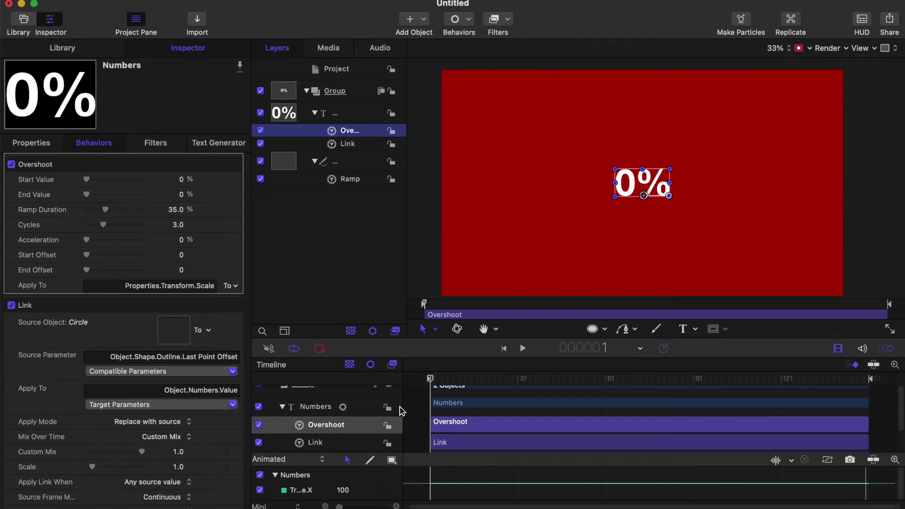
Review the timeline layers and play the title from the start to examine the number's scale, ending at the first frame.
scroll(402, 412, down, 2)
scroll(402, 412, up, 3)
scroll(401, 412, down, 3)
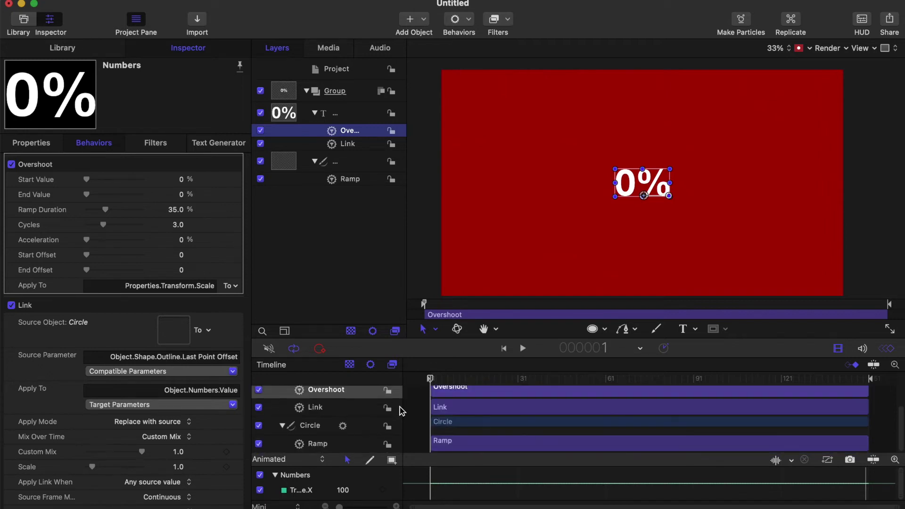
scroll(402, 411, up, 4)
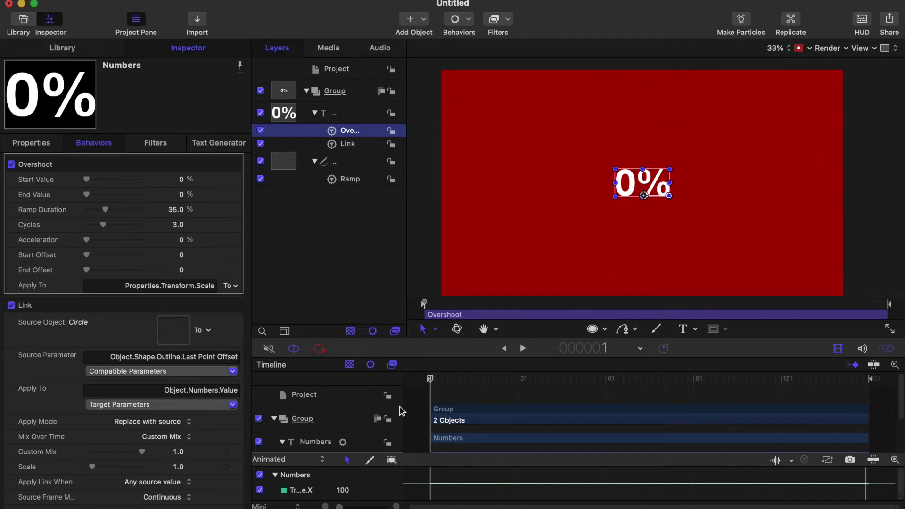
key(space)
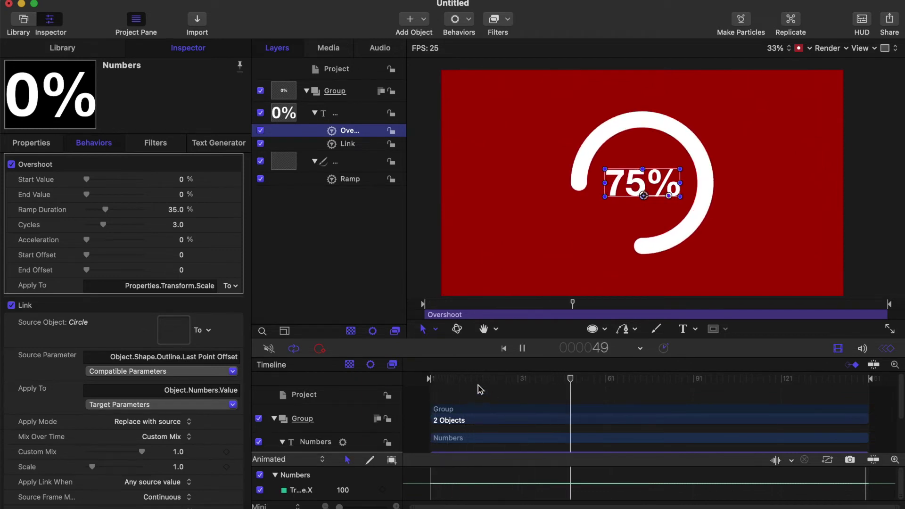
key(Home)
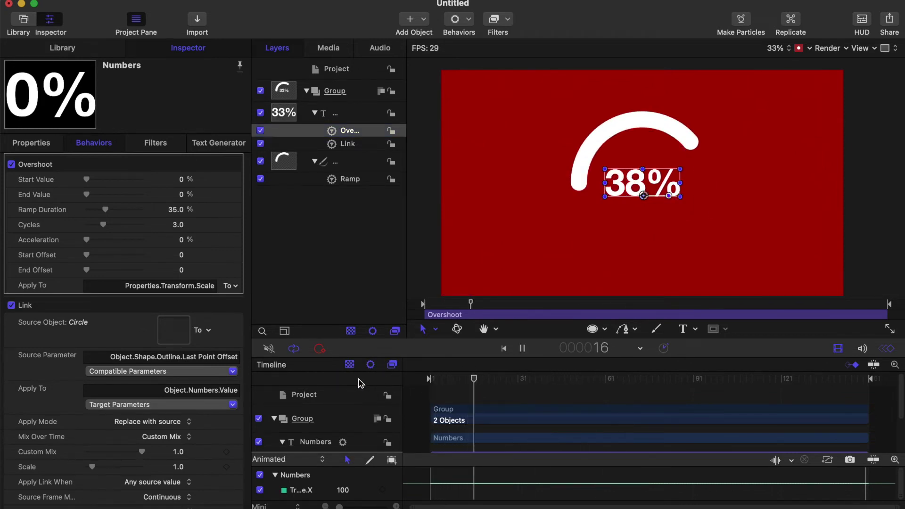
key(space)
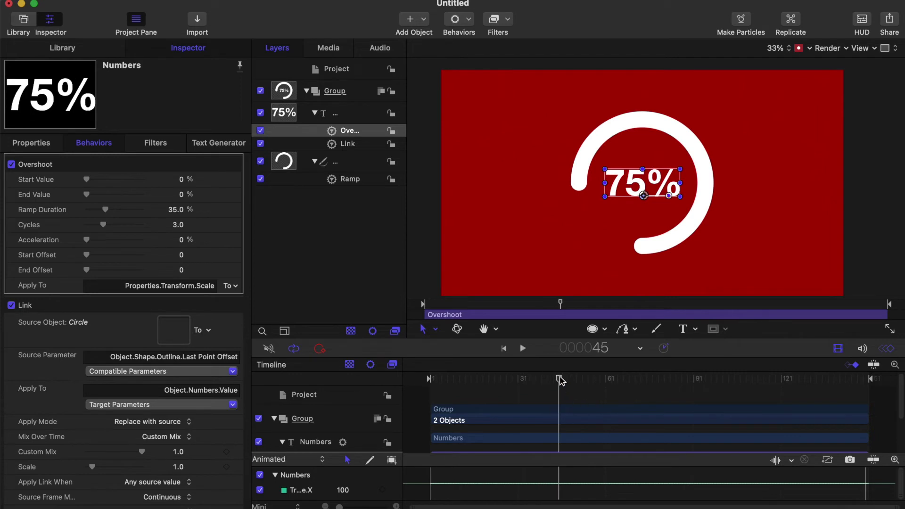
drag(560, 380, 390, 384)
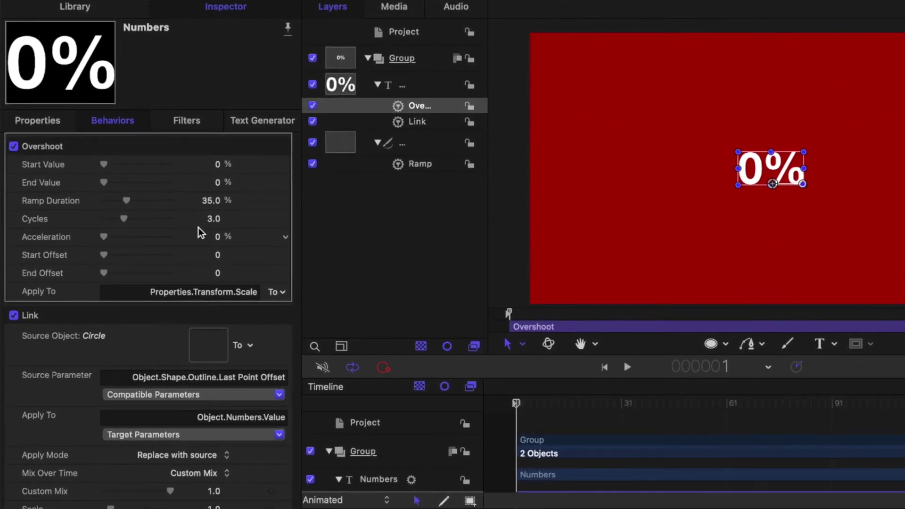
Set the Overshoot behavior's Start Value to -100%.
double_click(218, 164)
text(-199)
key(BackSpace)
key(BackSpace)
text(00)
key(Return)
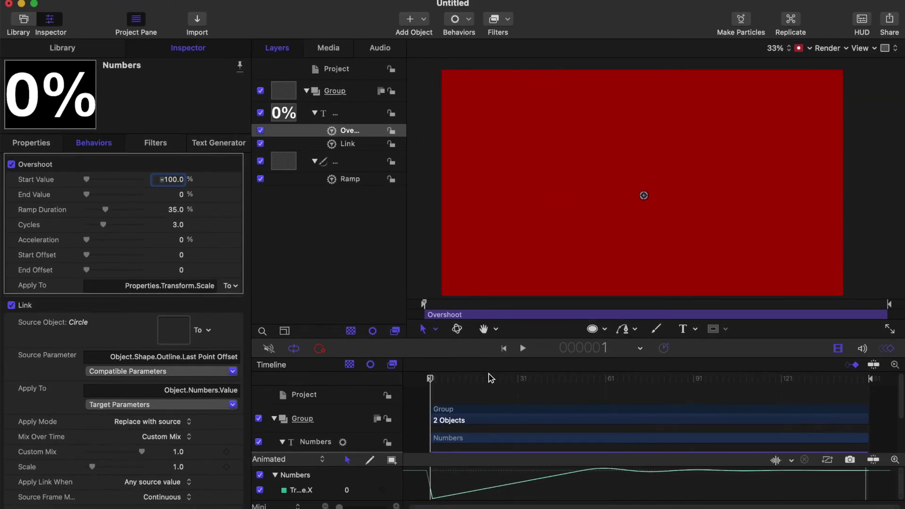
Preview the number's scale animation, move to frame 30 and set the Overshoot behavior's End Offset to 113.
click(430, 378)
key(space)
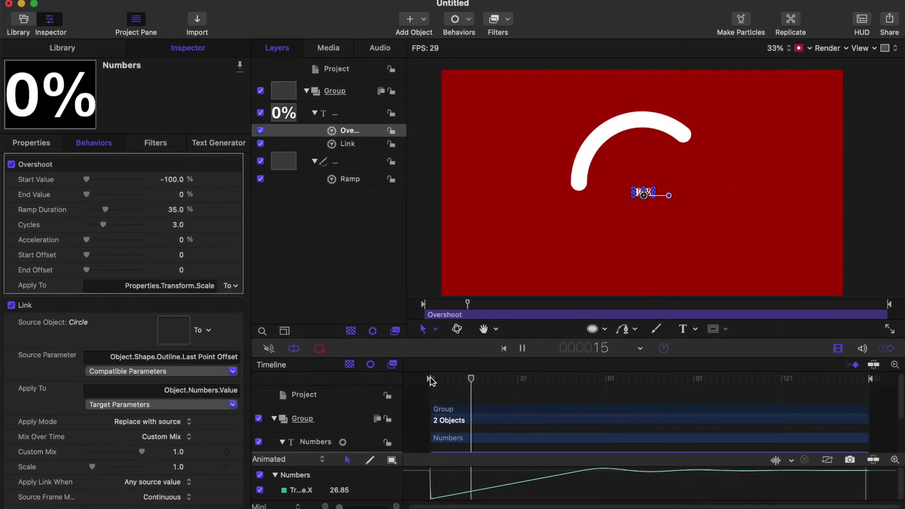
key(space)
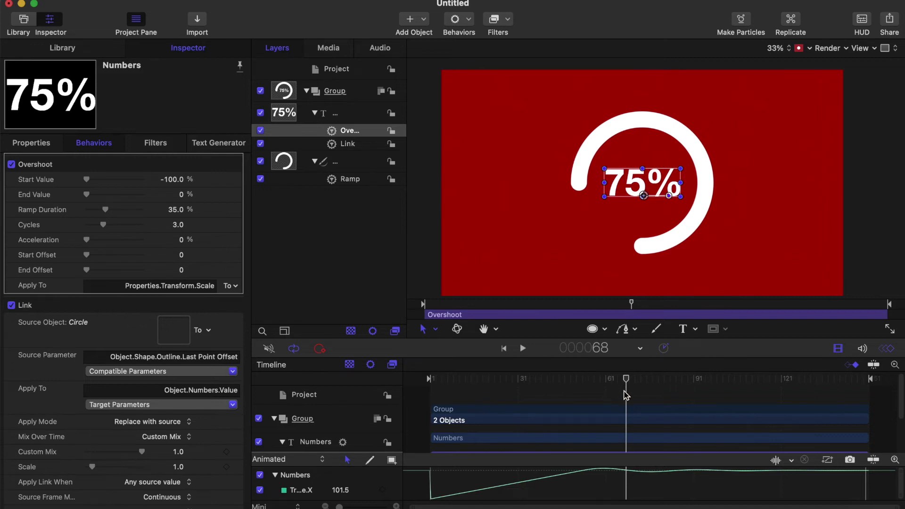
drag(471, 391, 516, 385)
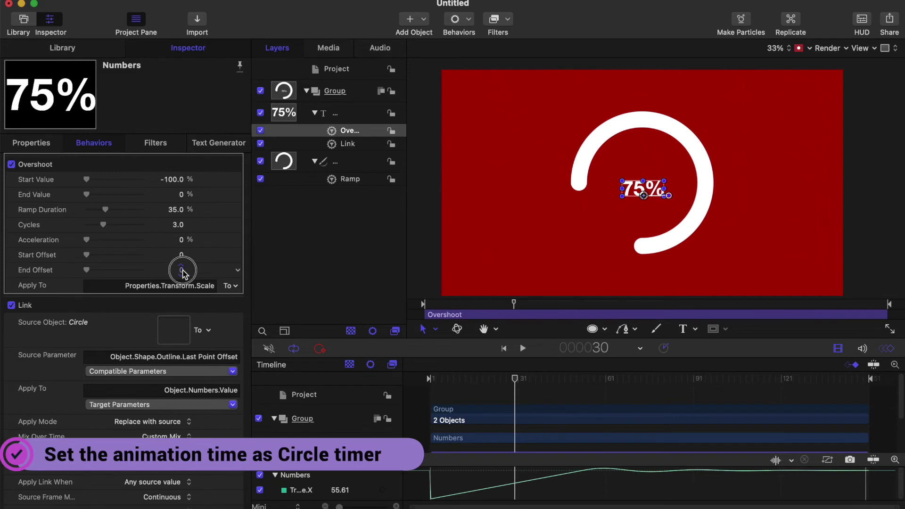
drag(182, 270, 234, 273)
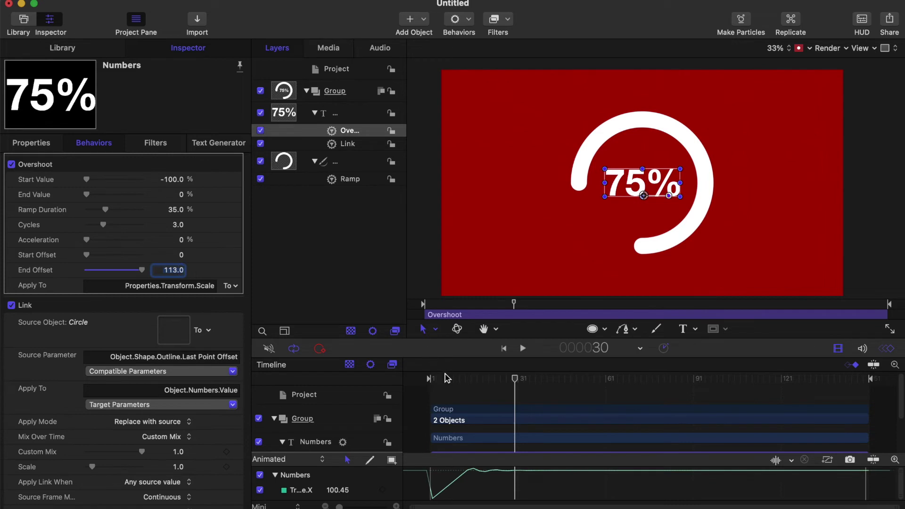
Replay the title from the first frame several times to examine how the number's scale overshoot matches the ring's timing.
drag(448, 377, 386, 385)
key(space)
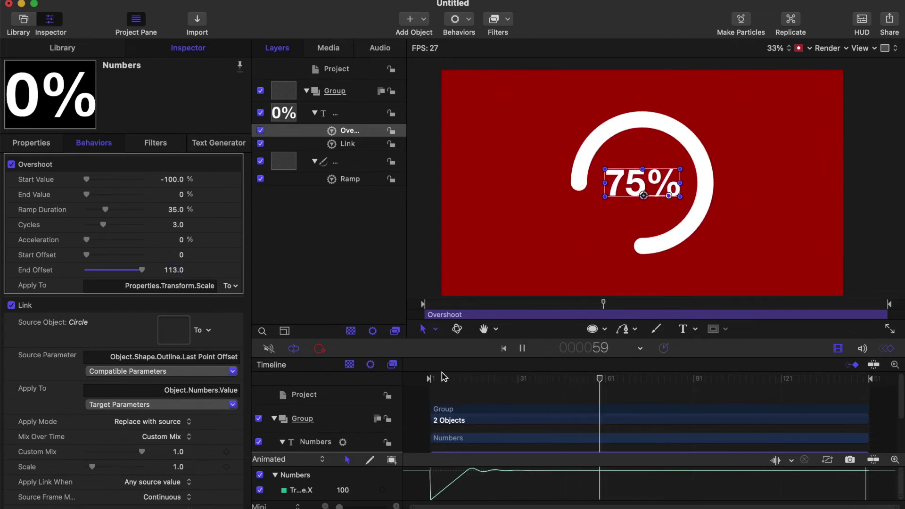
key(Home)
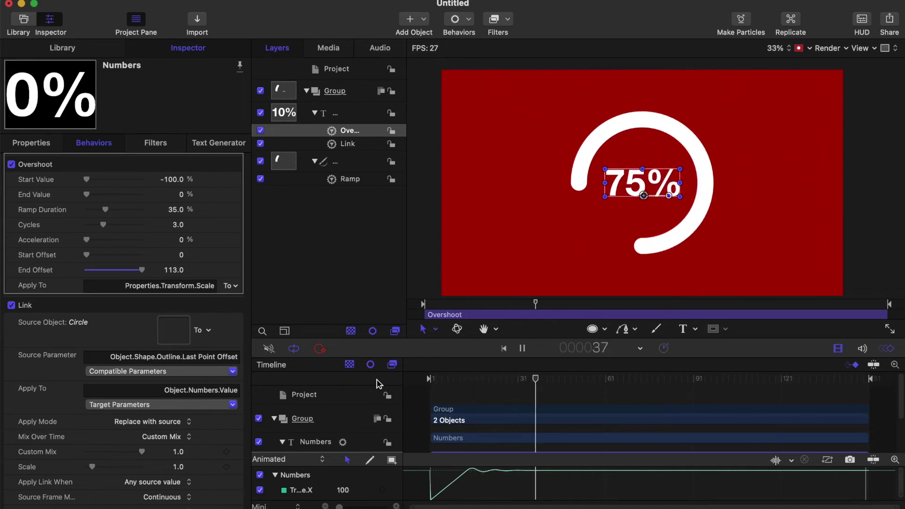
drag(441, 379, 390, 385)
key(space)
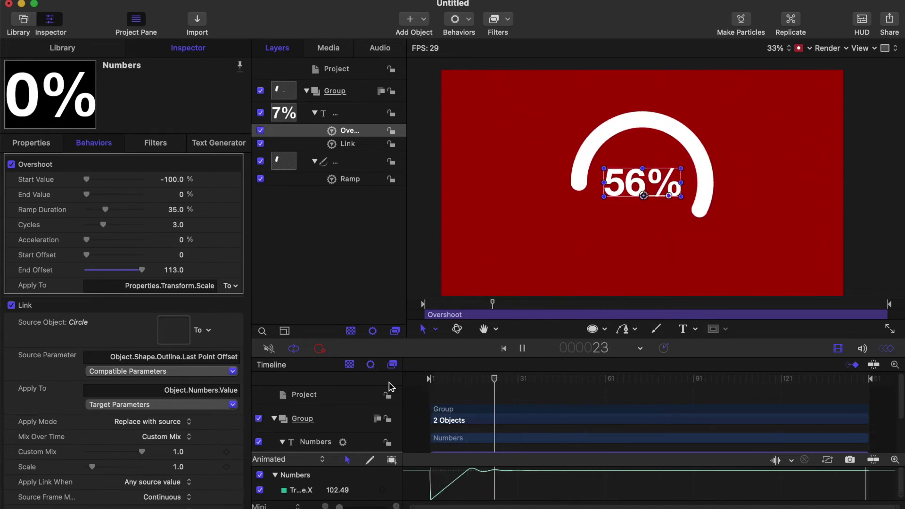
drag(457, 382, 348, 380)
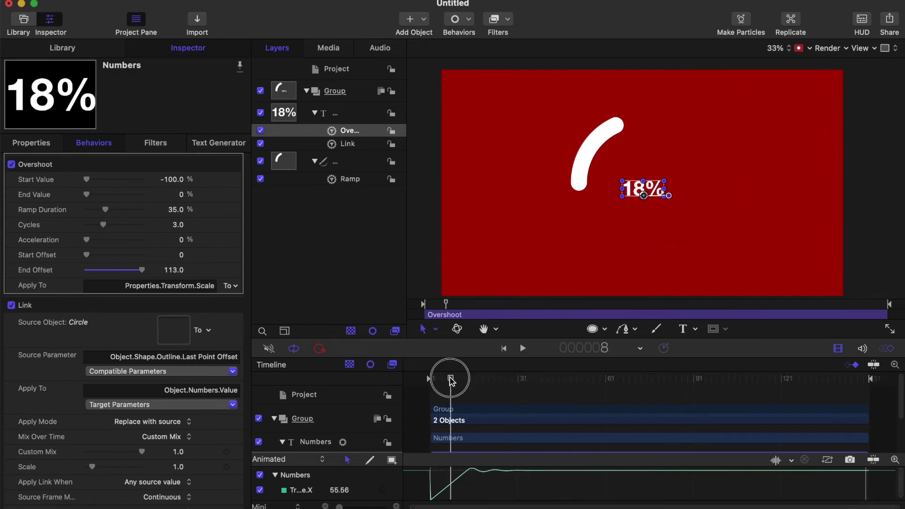
drag(573, 379, 360, 383)
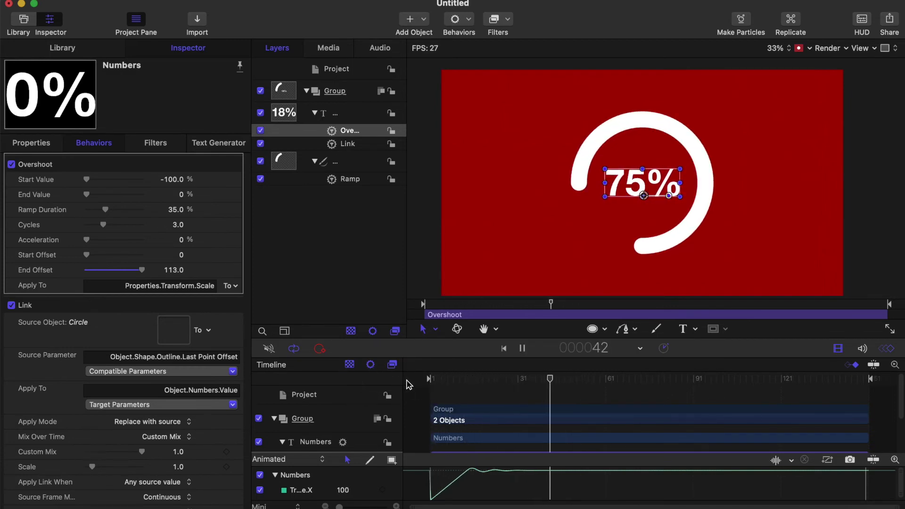
Play back the finished ring and number animation from the beginning a few more times, stopping once the counter has settled.
drag(448, 376, 377, 379)
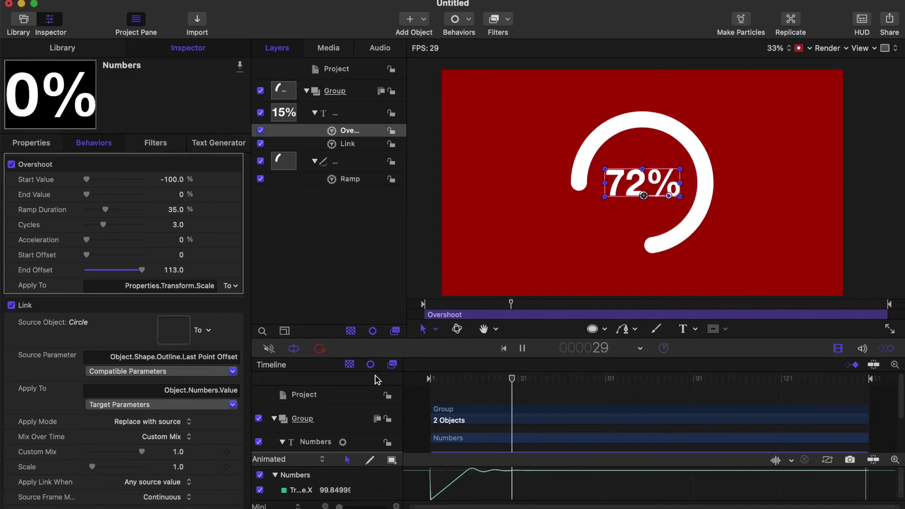
key(space)
click(592, 329)
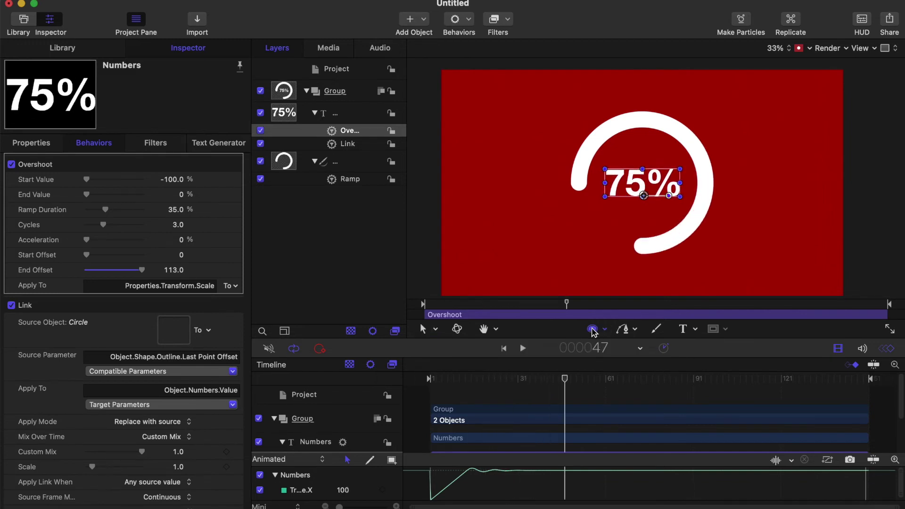
drag(440, 381, 360, 383)
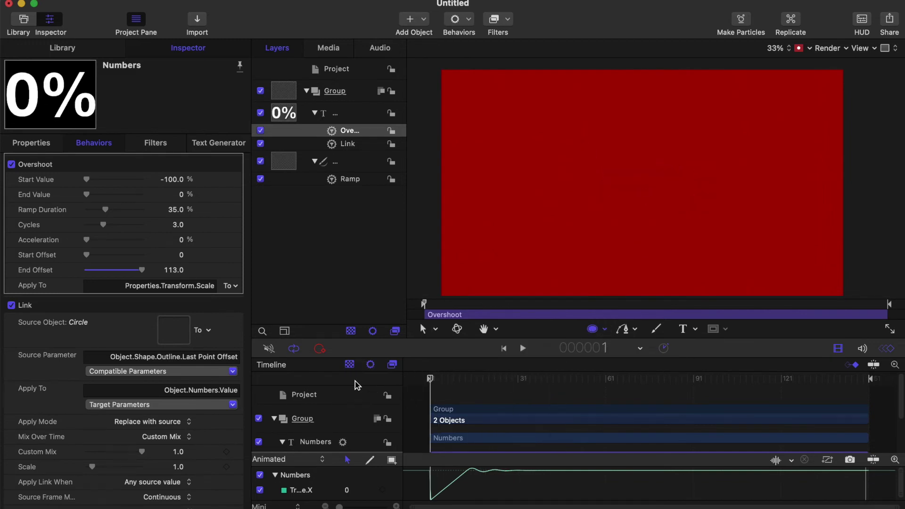
key(space)
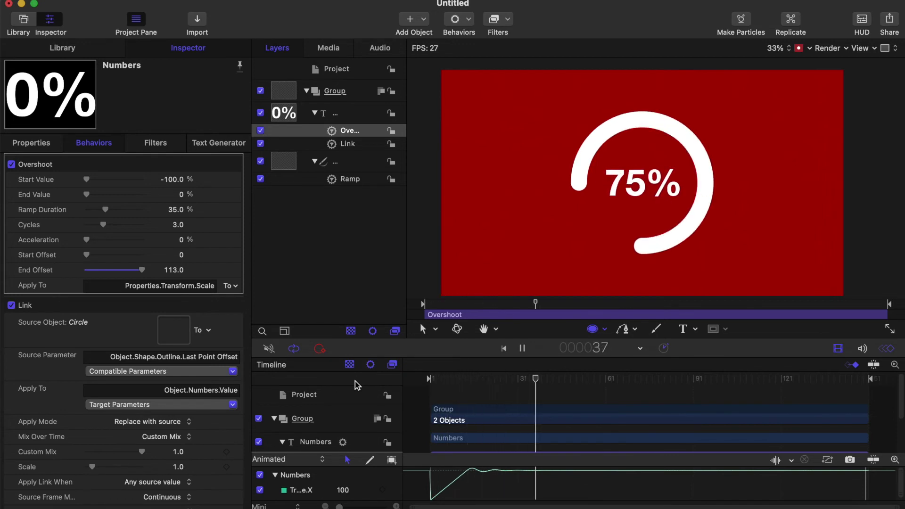
drag(448, 377, 326, 382)
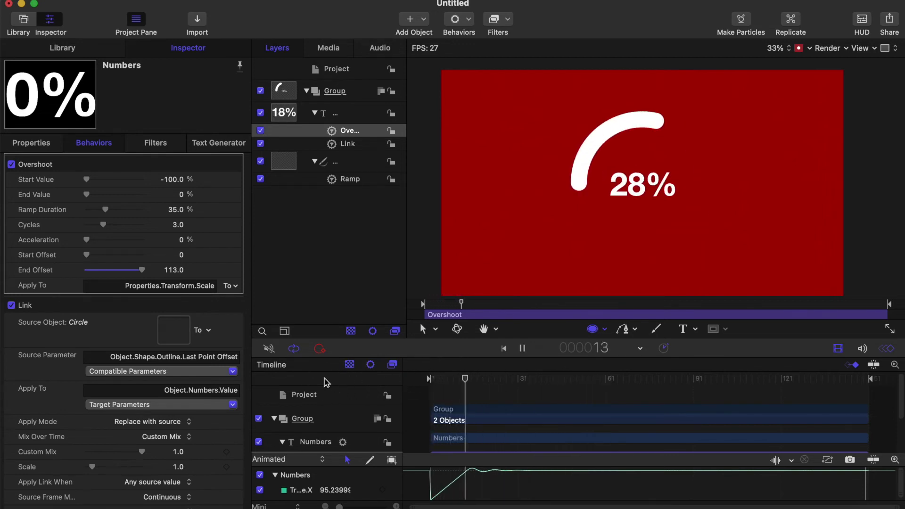
key(space)
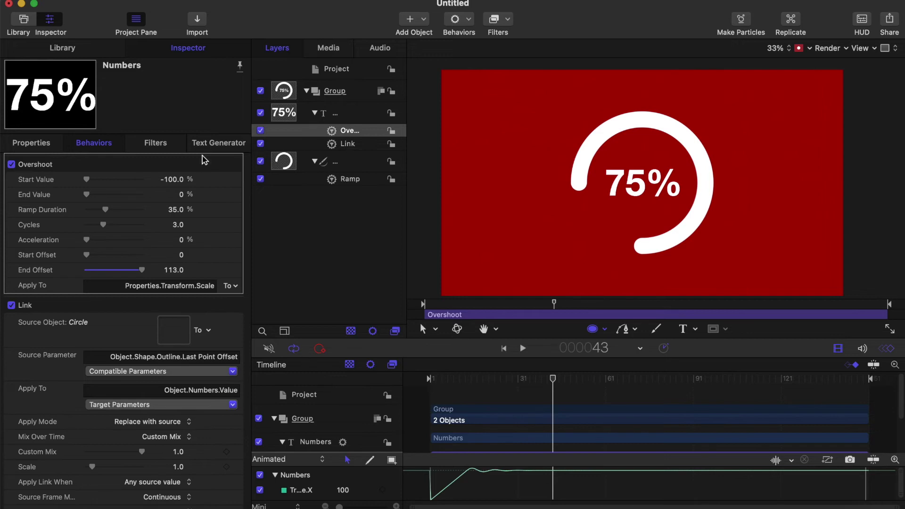
Publish the End Value parameter of the circle's Ramp behavior.
click(340, 94)
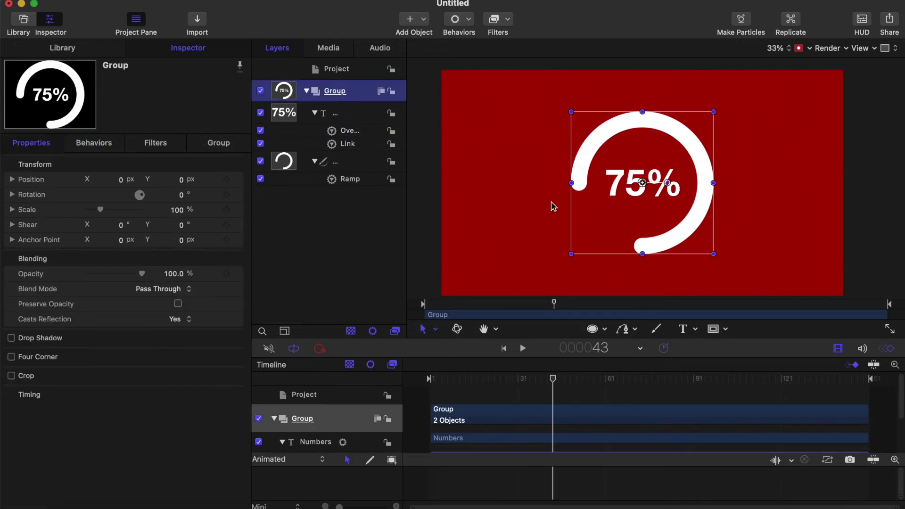
click(593, 330)
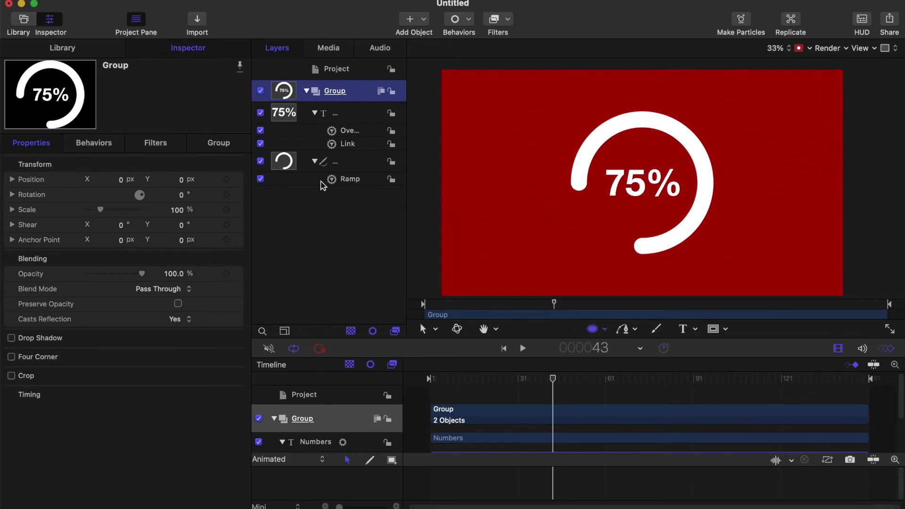
click(358, 182)
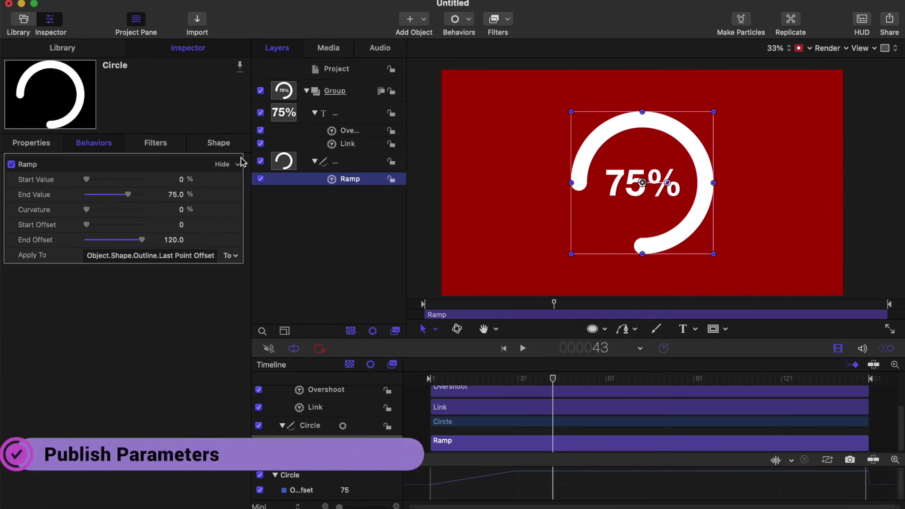
click(237, 197)
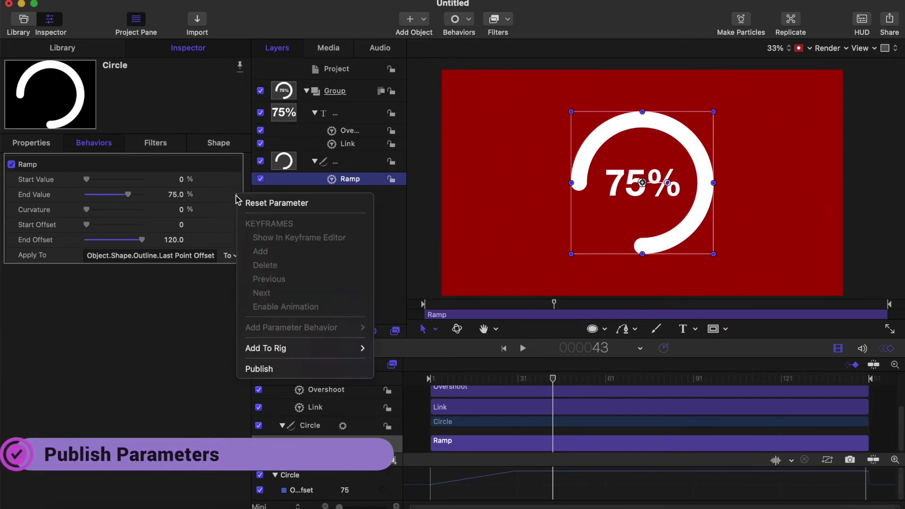
click(289, 370)
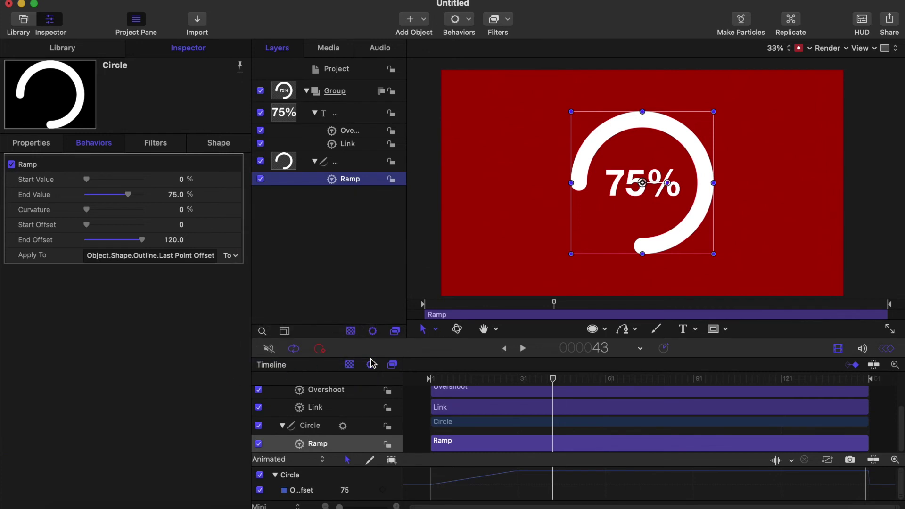
Publish the Brush Color parameter of the Circle shape's outline.
click(342, 165)
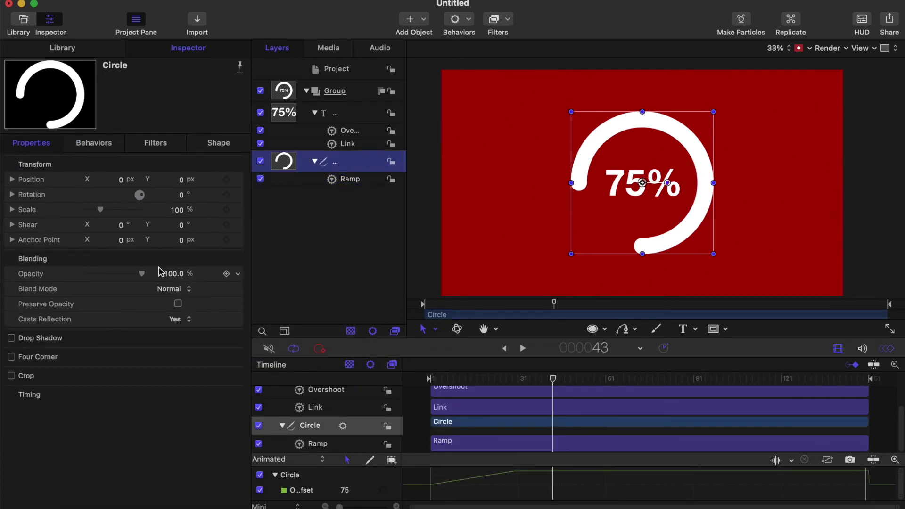
click(213, 144)
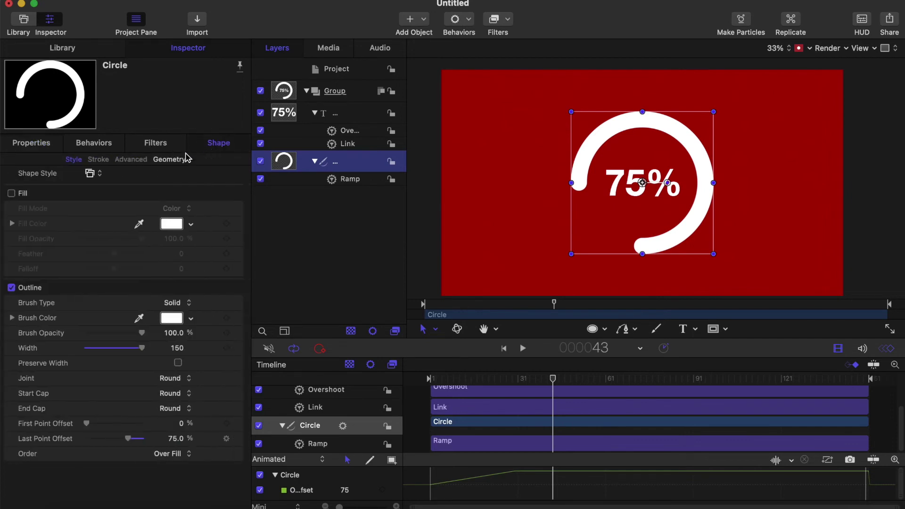
click(238, 319)
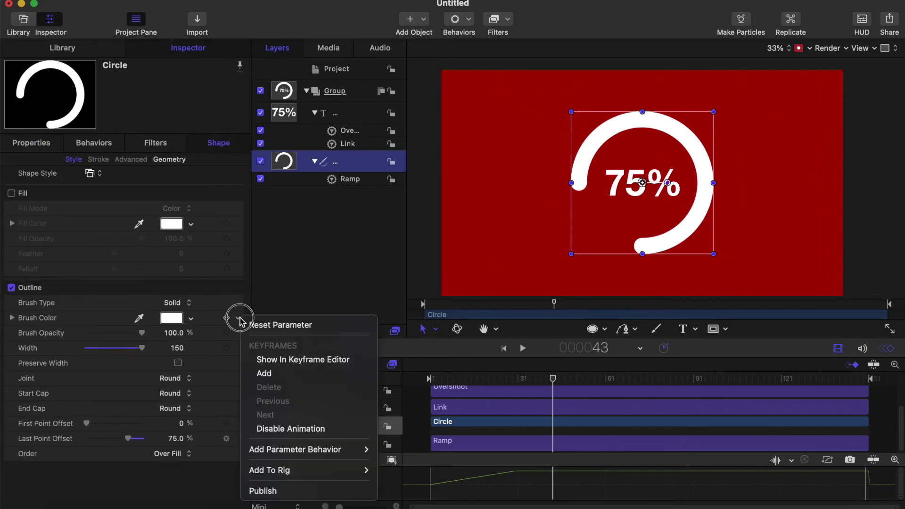
click(290, 492)
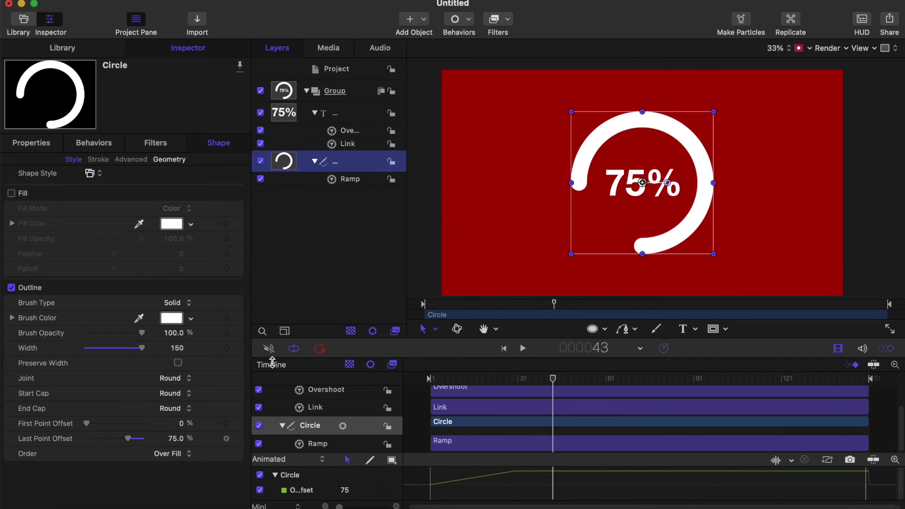
Publish the face Color parameter of the Numbers text generator.
click(342, 115)
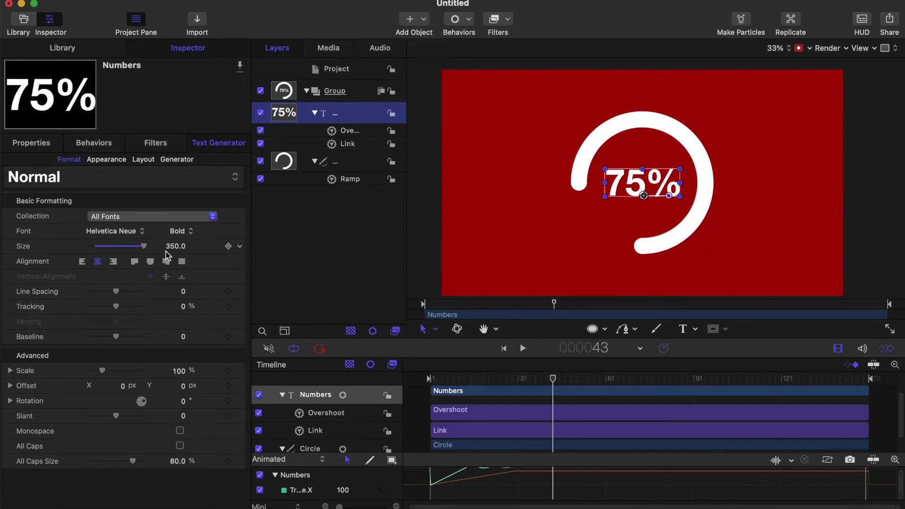
click(107, 160)
click(239, 362)
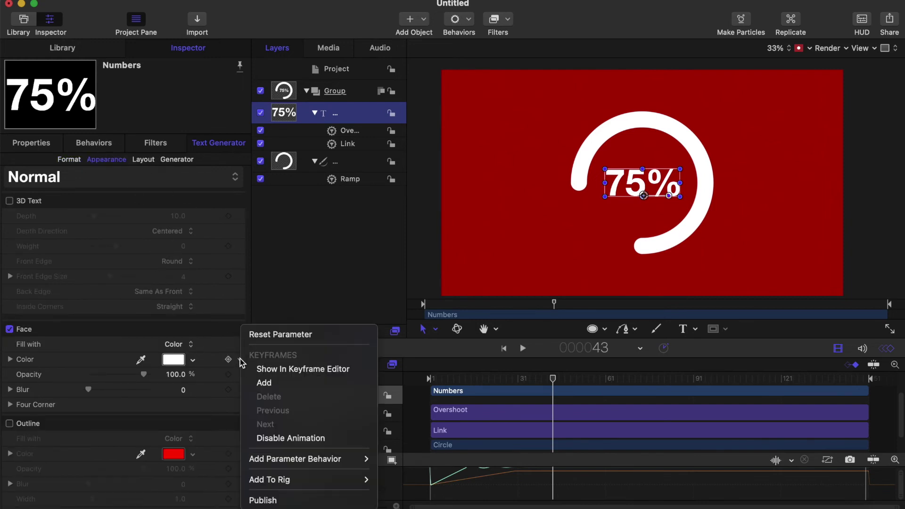
click(276, 501)
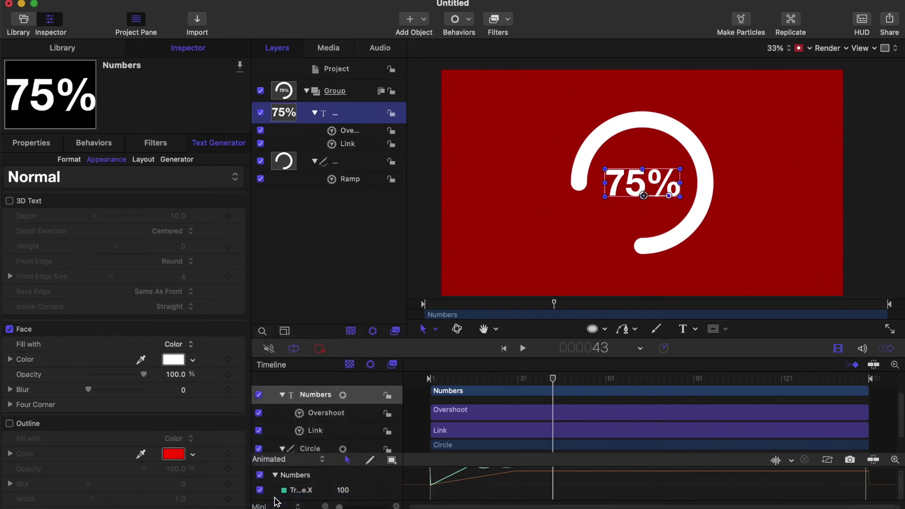
Show the project's published parameters and rename the Color parameter to "Number".
click(329, 67)
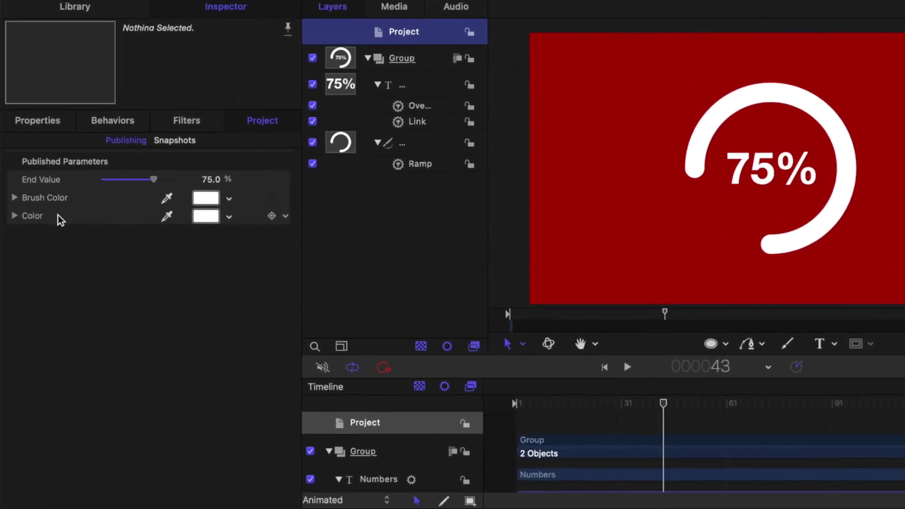
click(53, 215)
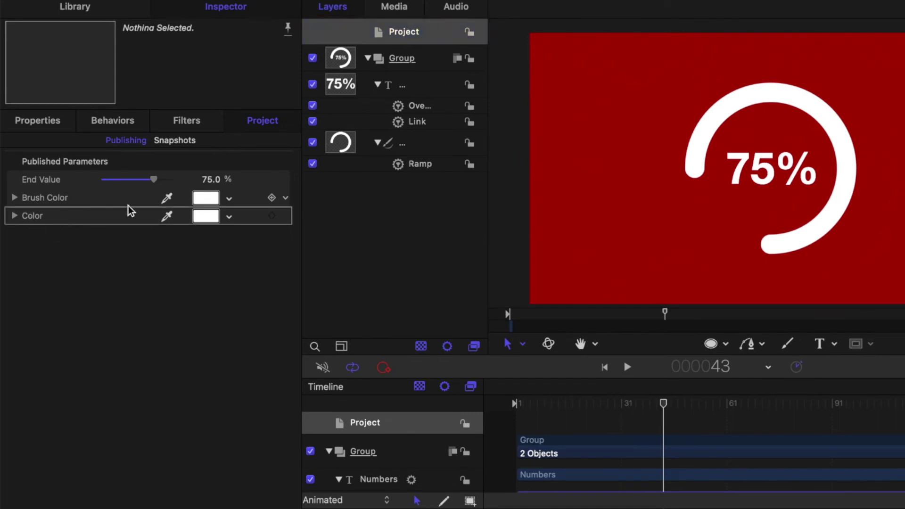
double_click(60, 217)
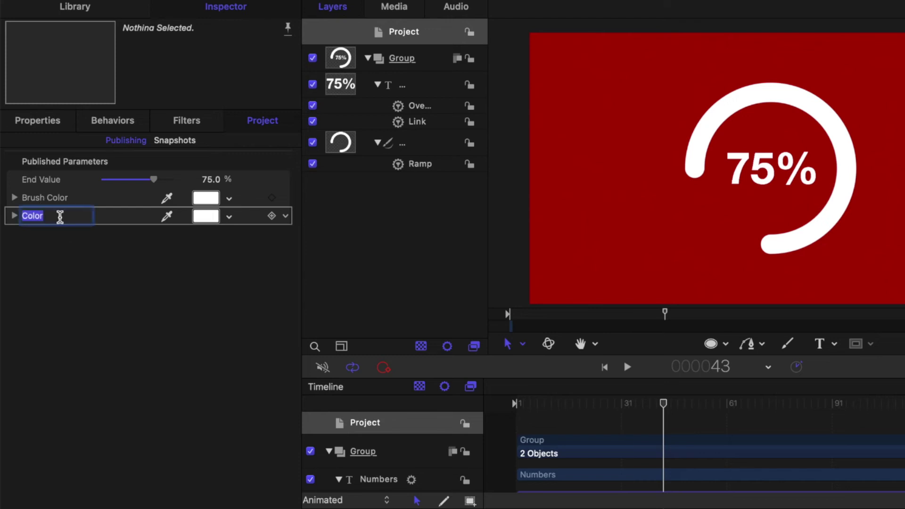
key(BackSpace)
text(Number)
key(Return)
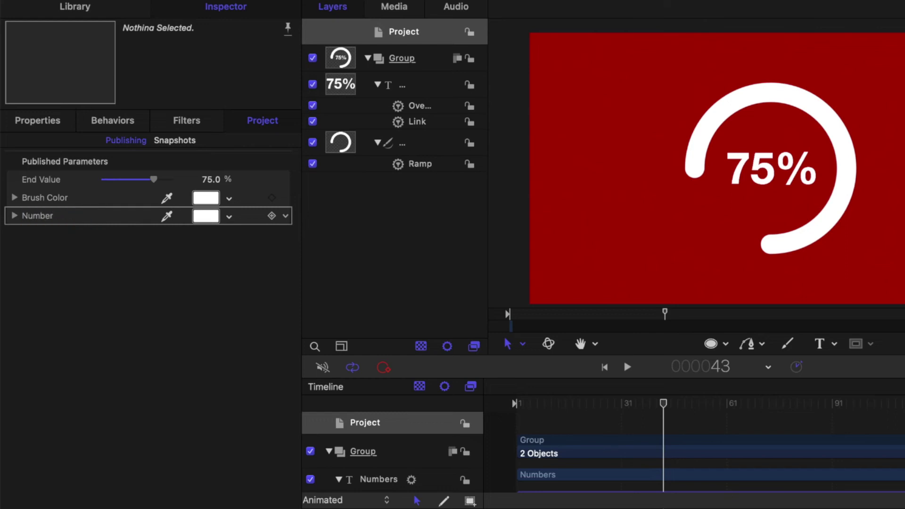
Rename the published Brush Color parameter to "circle".
double_click(66, 197)
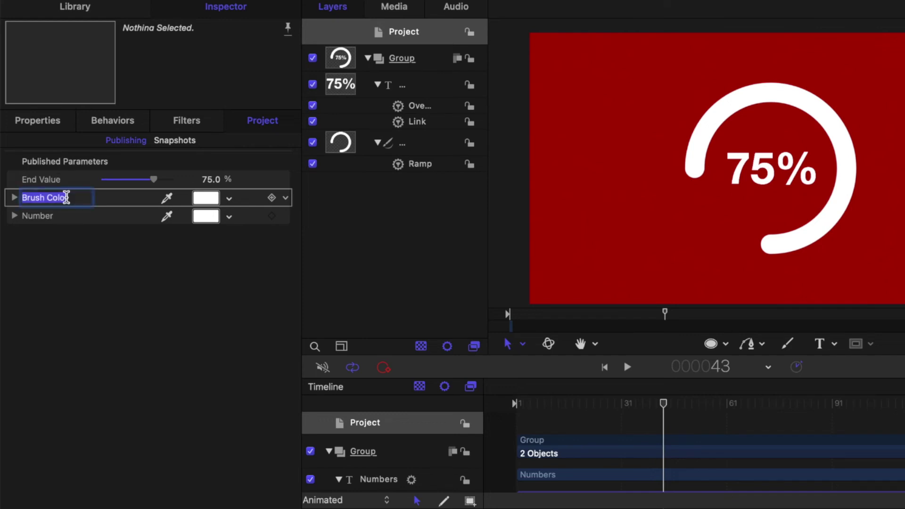
text(circle)
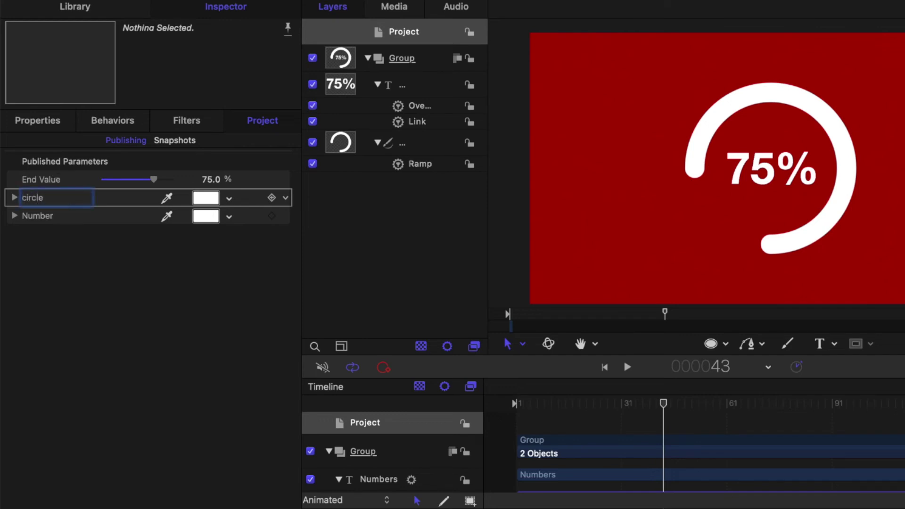
key(Return)
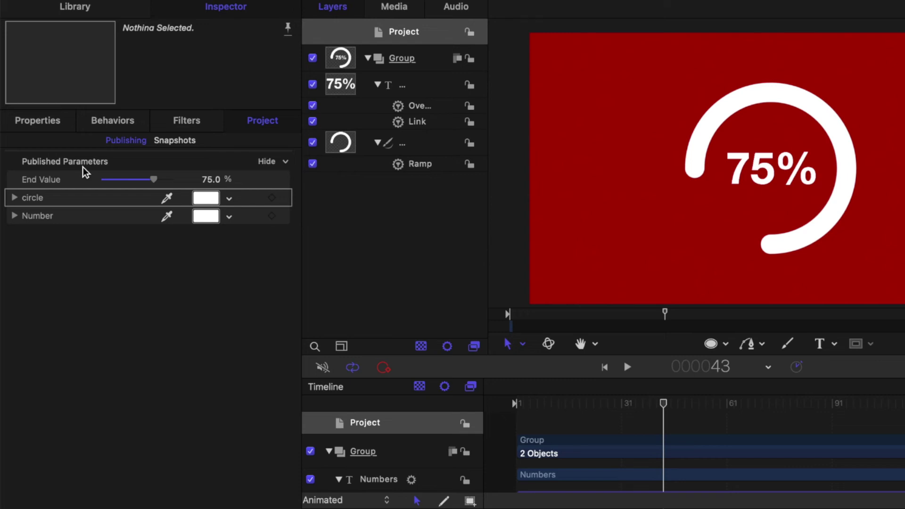
Publish the Position and Scale transform parameters of the Group holding the number and ring.
click(406, 59)
click(41, 119)
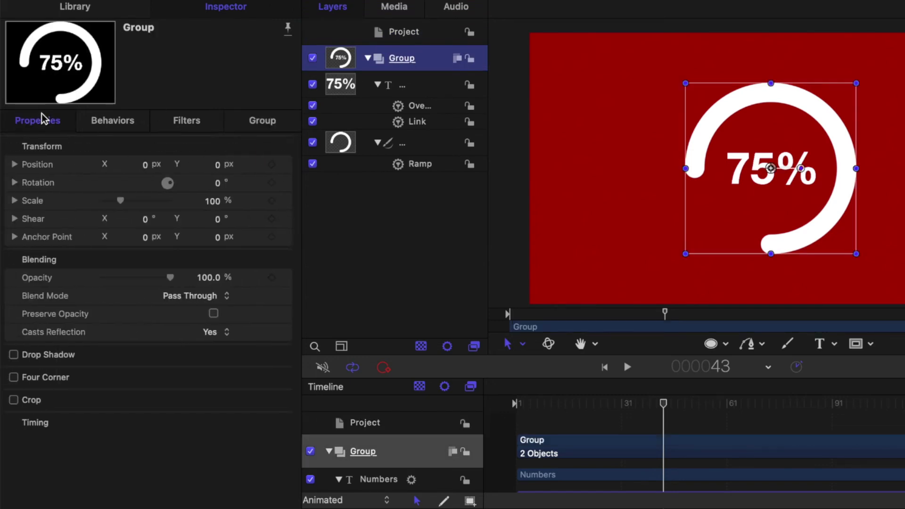
click(285, 166)
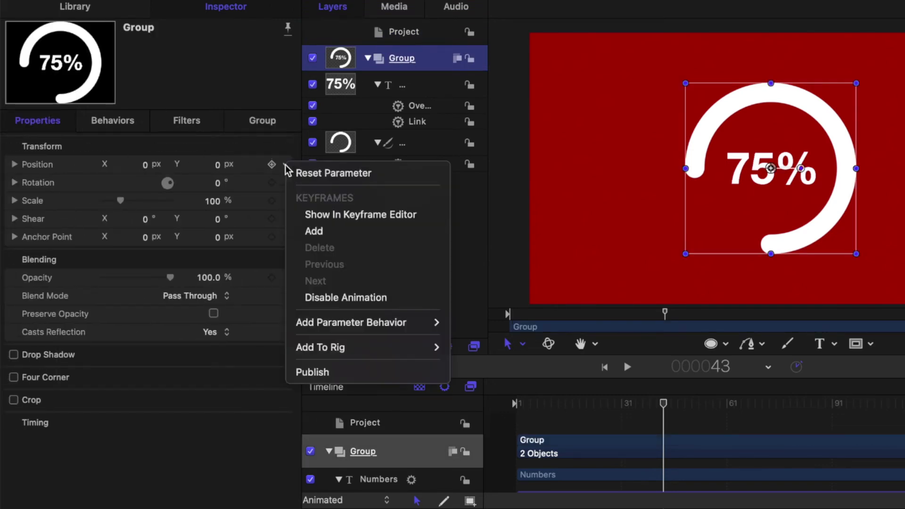
click(349, 374)
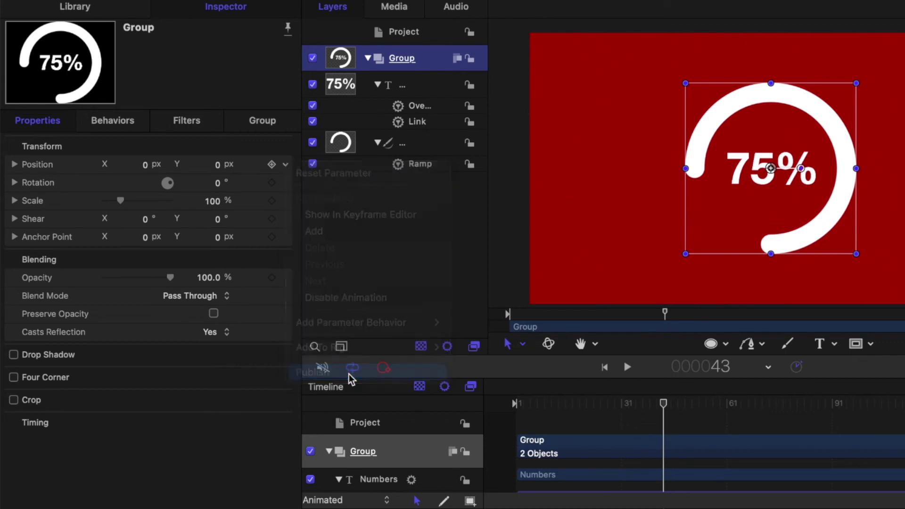
click(286, 203)
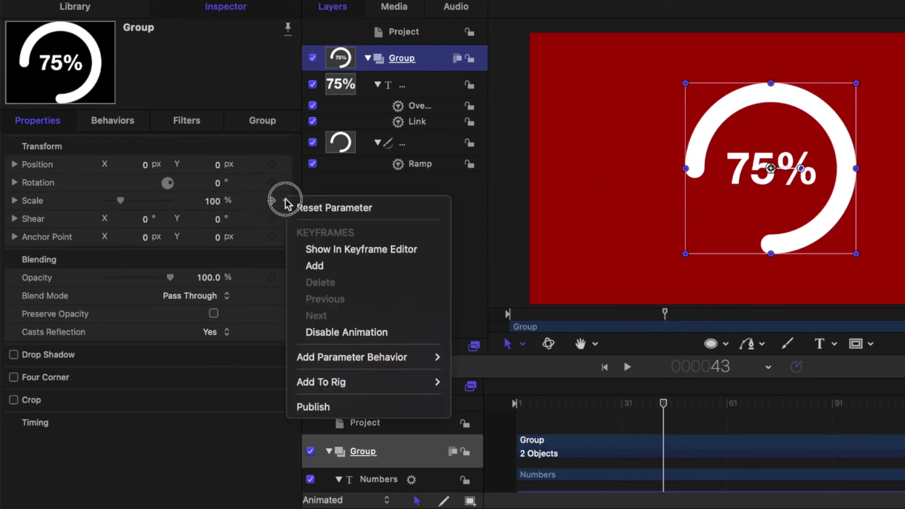
click(324, 406)
Reorder the project's published parameters so Position comes first and Scale second, above End Value.
click(409, 32)
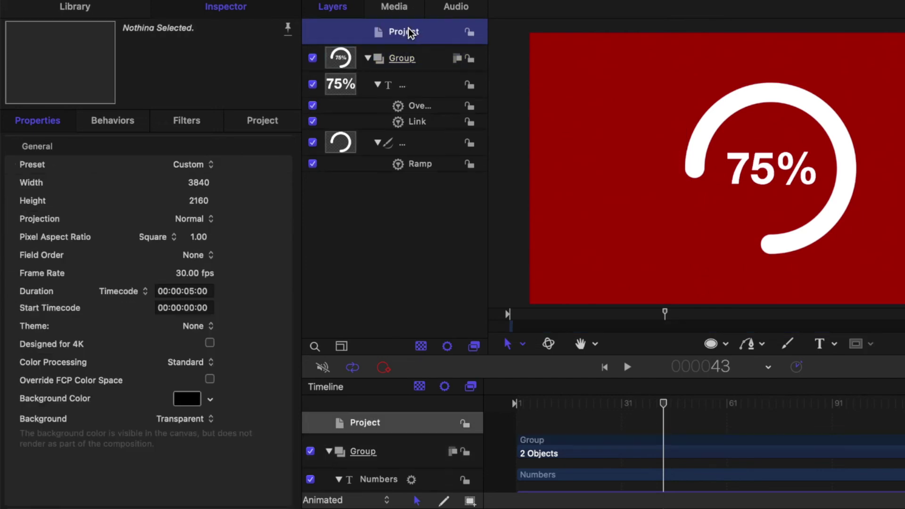
click(255, 122)
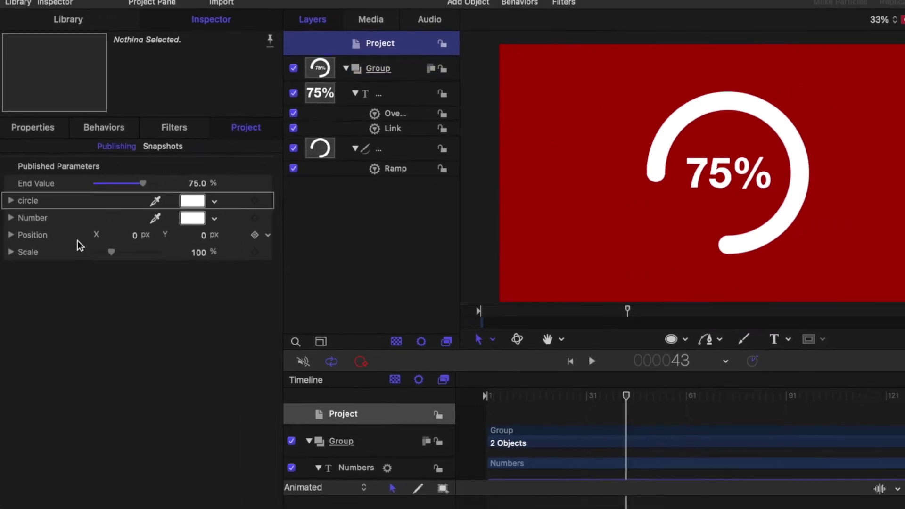
drag(65, 237, 61, 186)
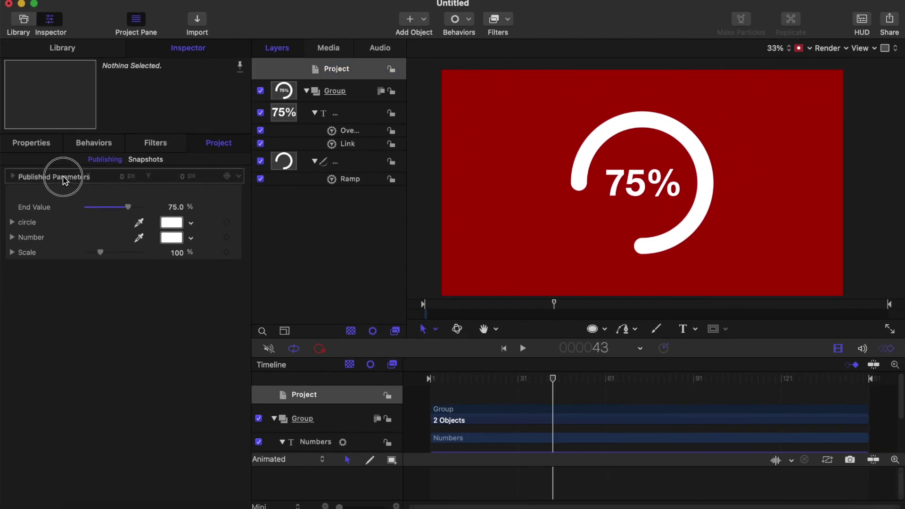
drag(54, 255, 53, 208)
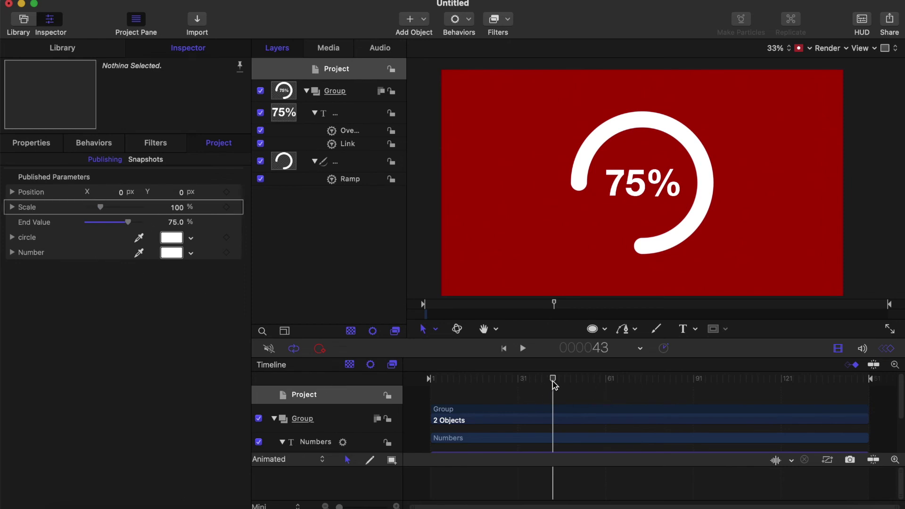
Play the title from the first frame to check the whole animation, stopping at frame 46.
drag(554, 386, 424, 378)
key(space)
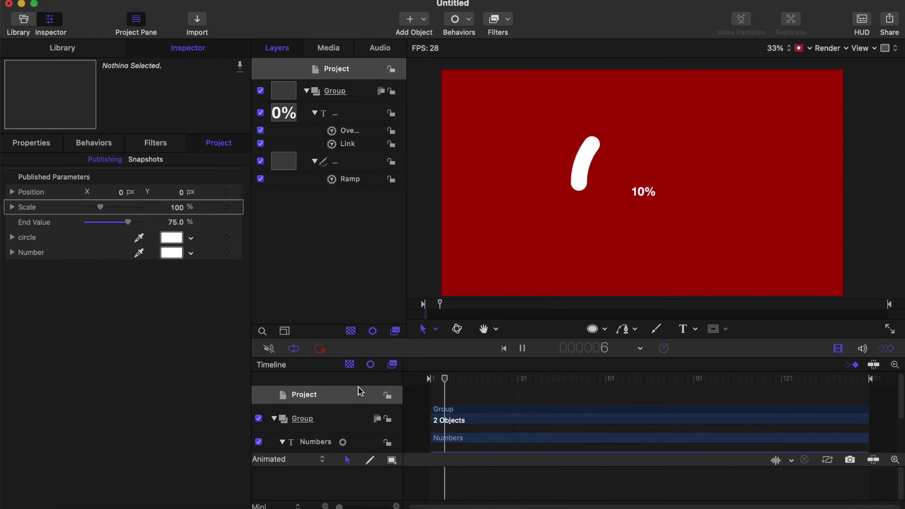
key(space)
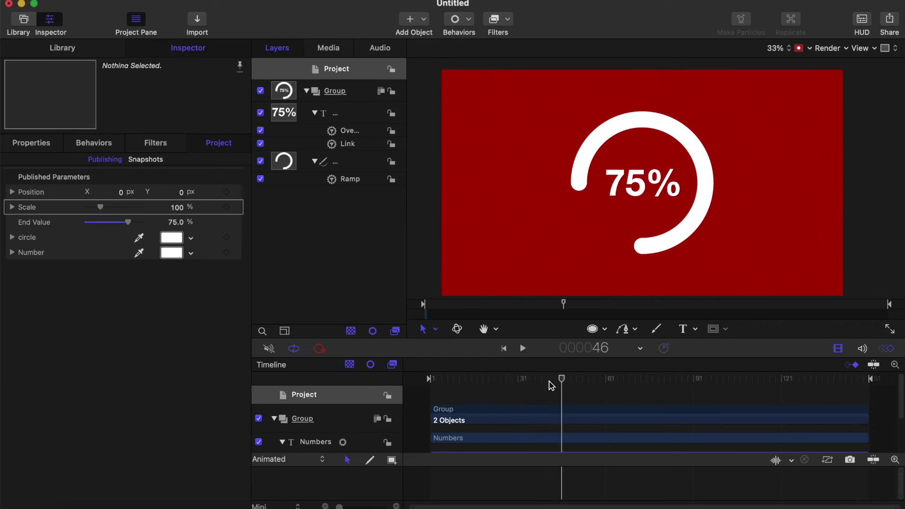
drag(563, 379, 521, 395)
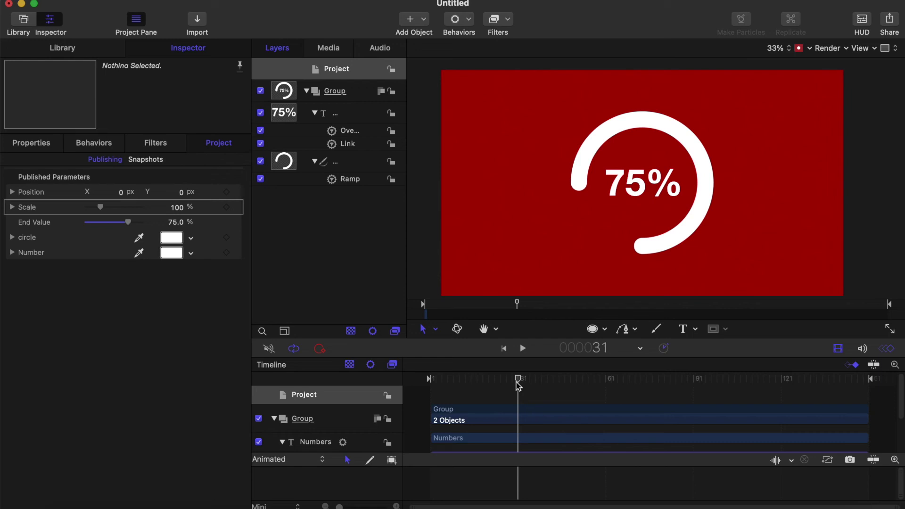
key(super+s)
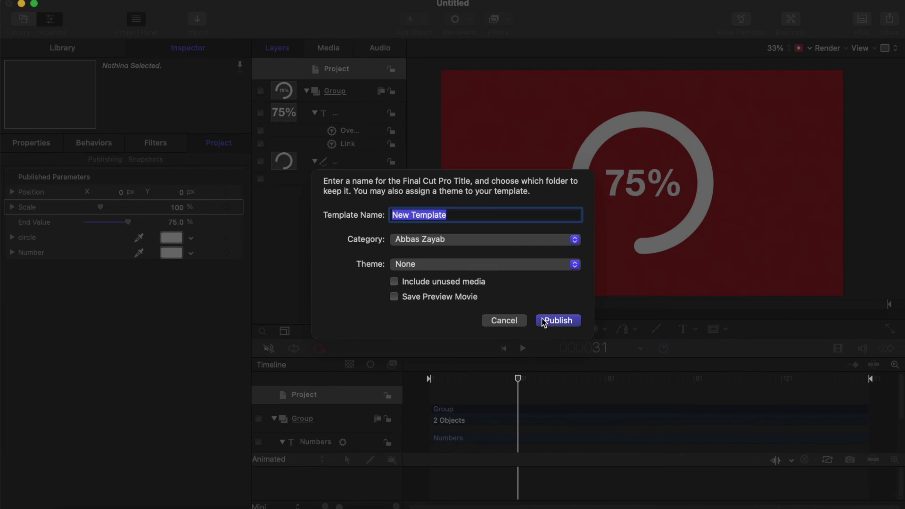
click(509, 322)
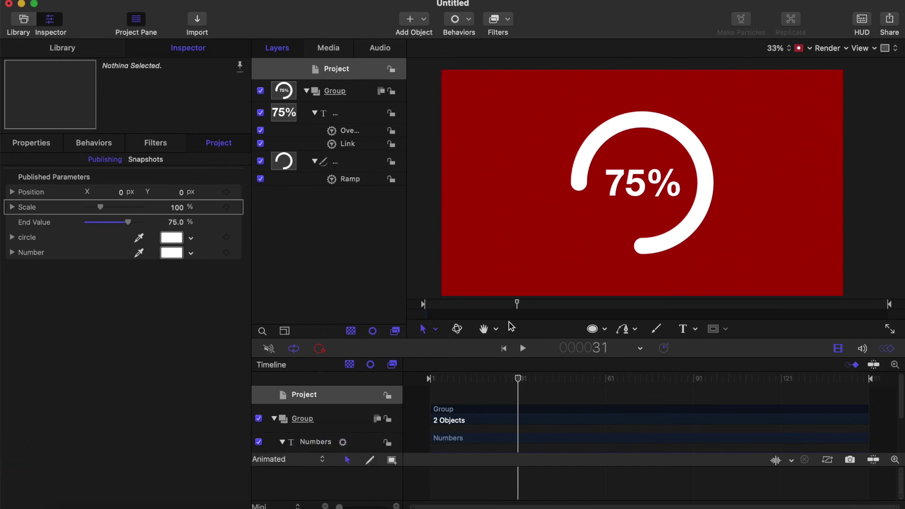
Replay the title from its first frame to check when the ring and counter finish animating.
key(space)
key(space)
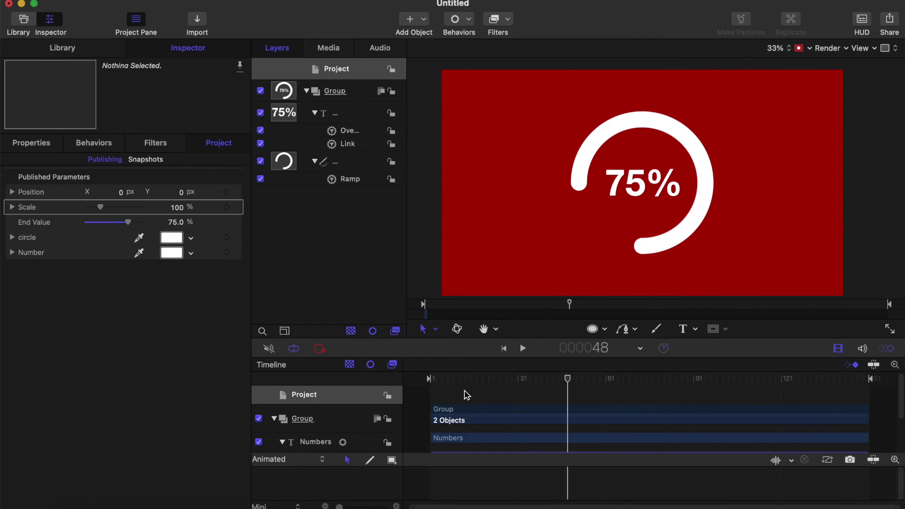
click(433, 379)
key(space)
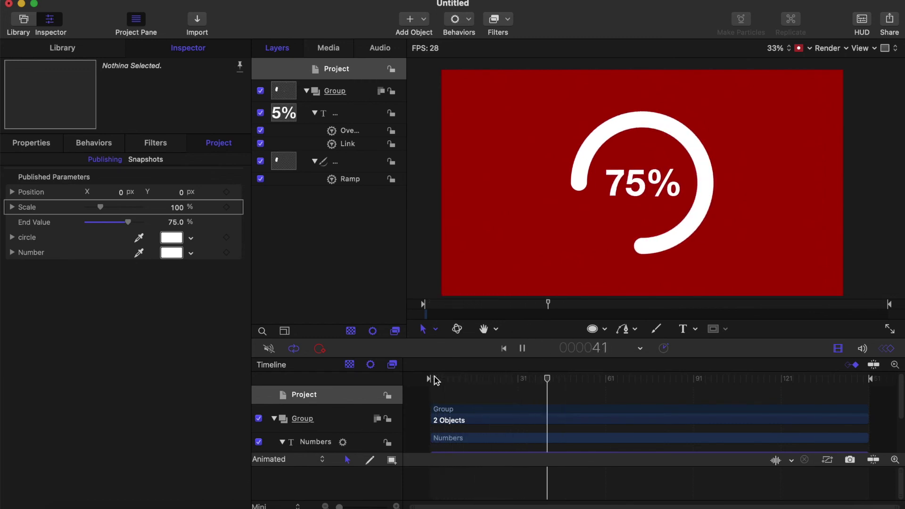
key(space)
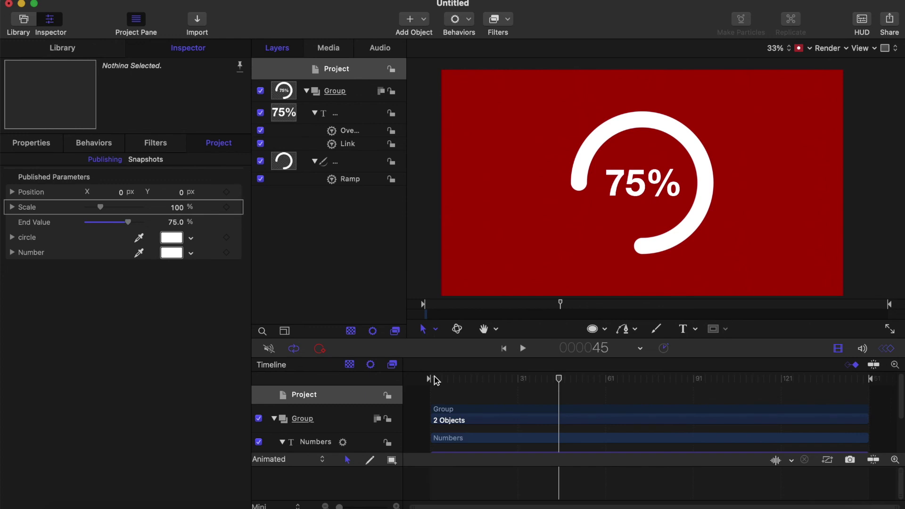
Add a project marker at frame 32 of the timeline.
click(528, 377)
mouse_move(528, 378)
mouse_down()
mouse_move(489, 377)
mouse_move(522, 382)
mouse_up()
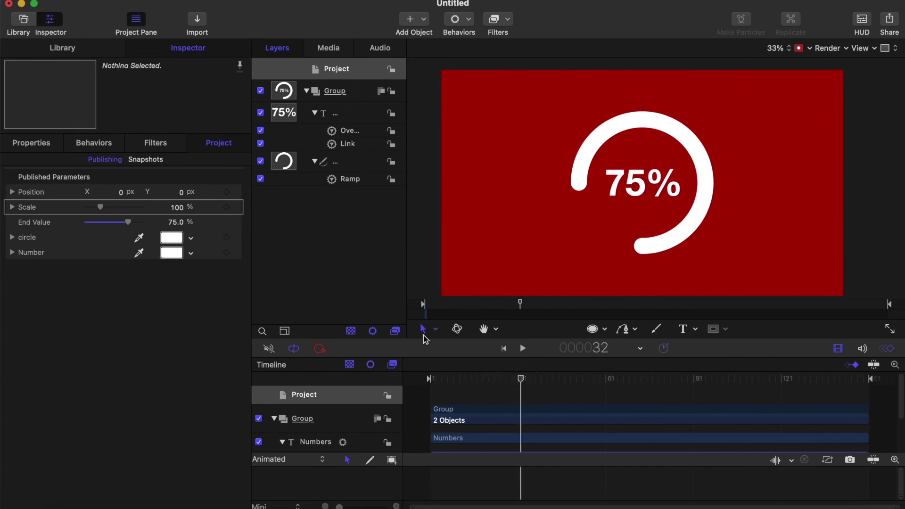
key(shift+m)
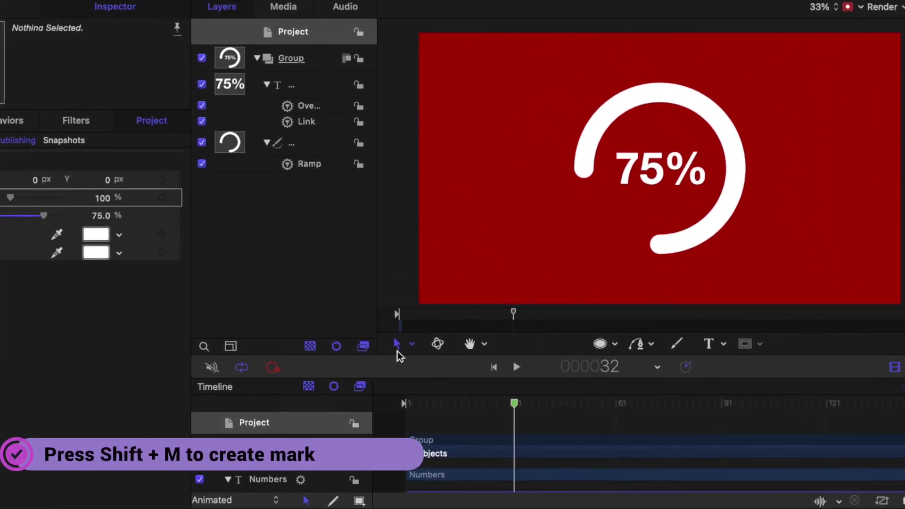
Change the type of the project marker at frame 32 to Build In - Optional.
right_click(515, 405)
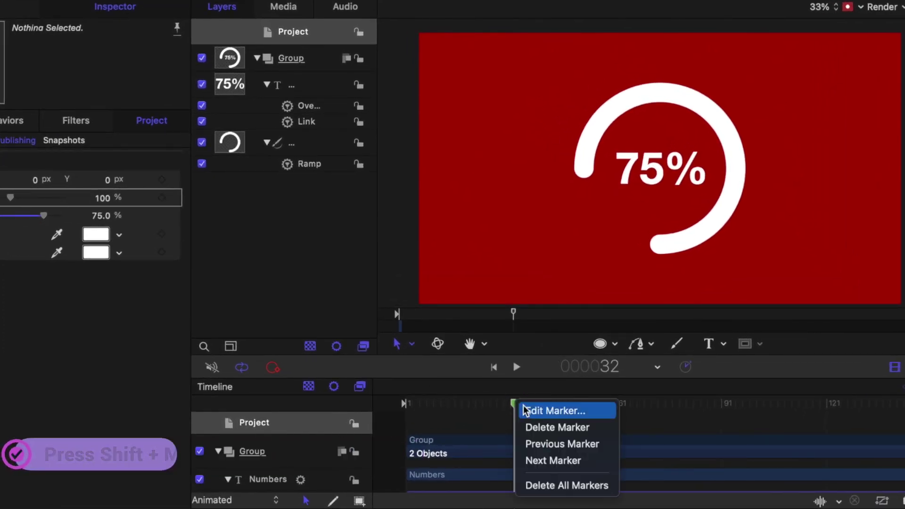
click(534, 414)
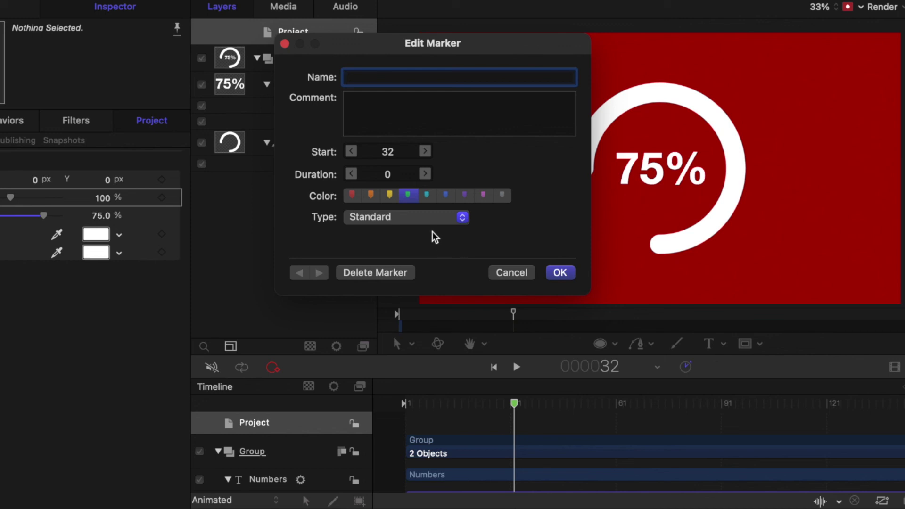
click(399, 220)
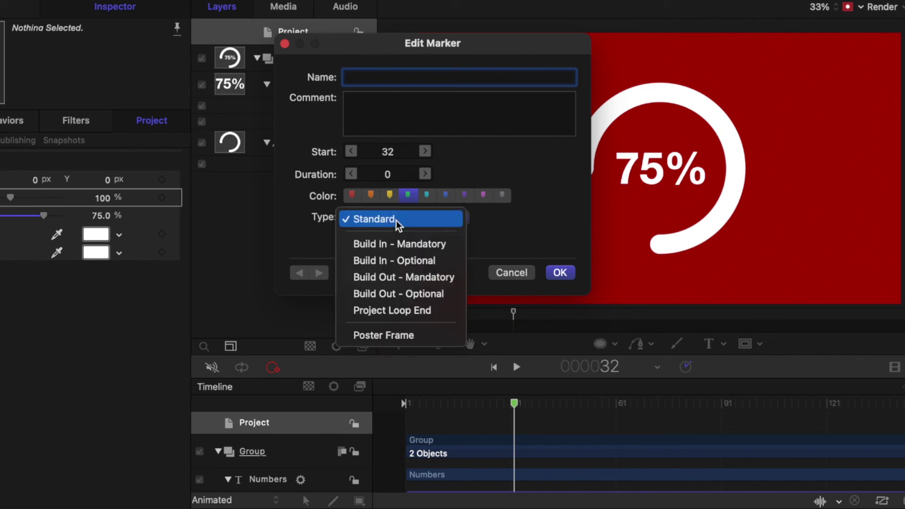
click(402, 261)
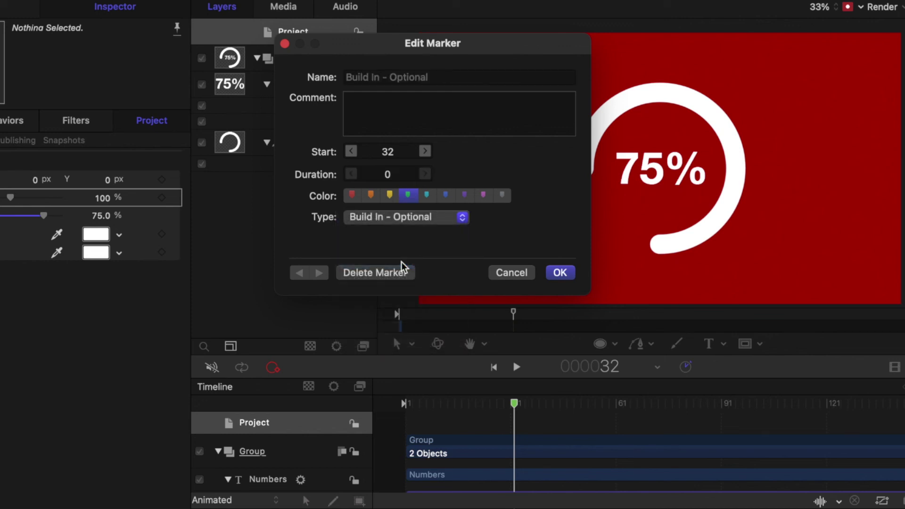
click(551, 278)
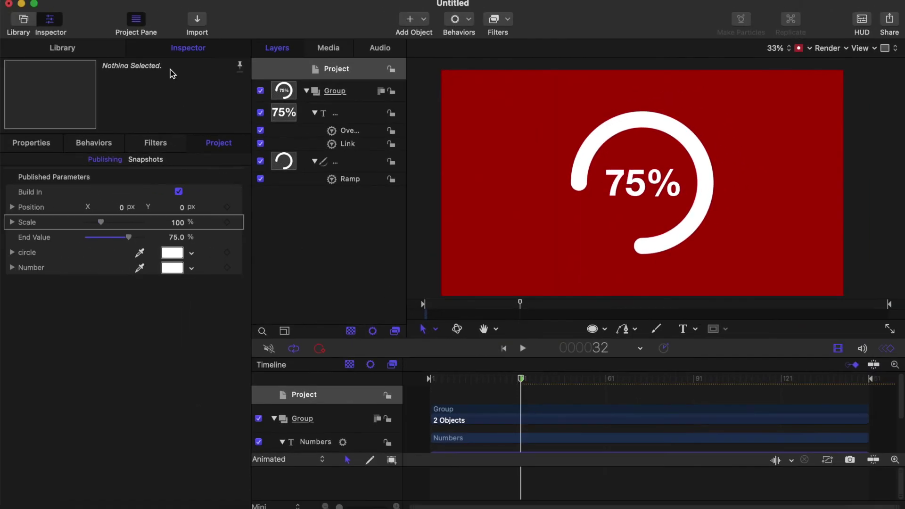
Publish the title as a Final Cut Pro template named "Circle Motion" in the TFI category.
key(super+shift+p)
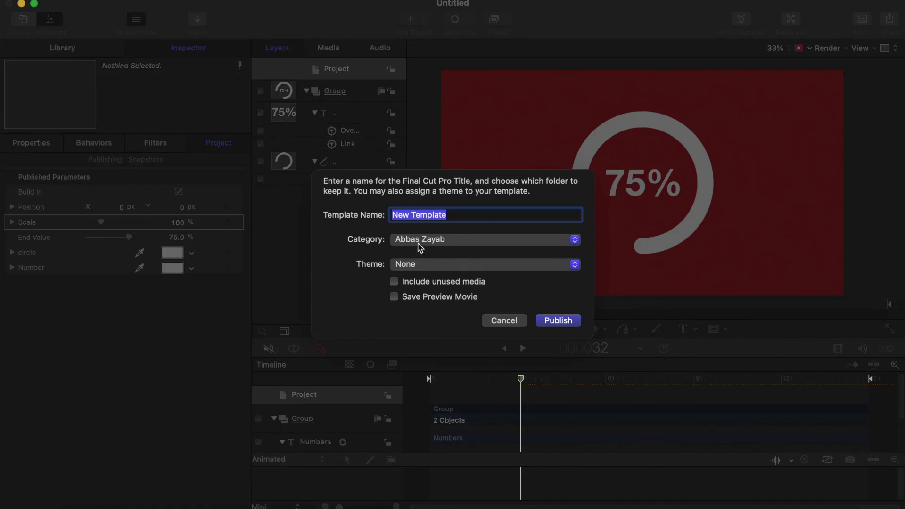
click(419, 241)
scroll(436, 339, down, 5)
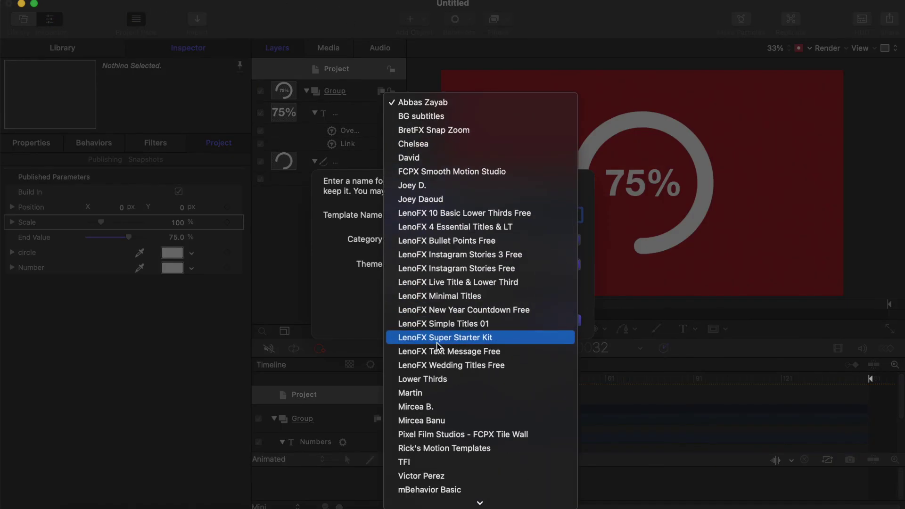
click(432, 463)
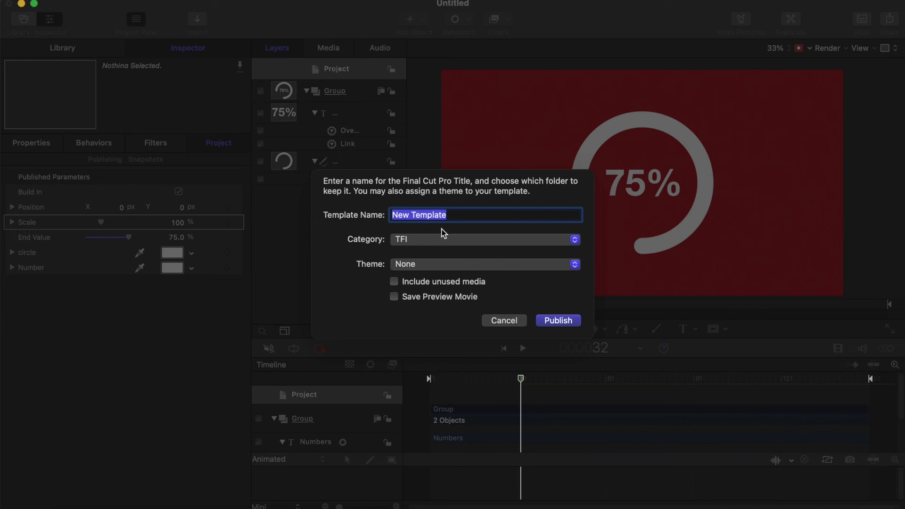
key(BackSpace)
text(Circ)
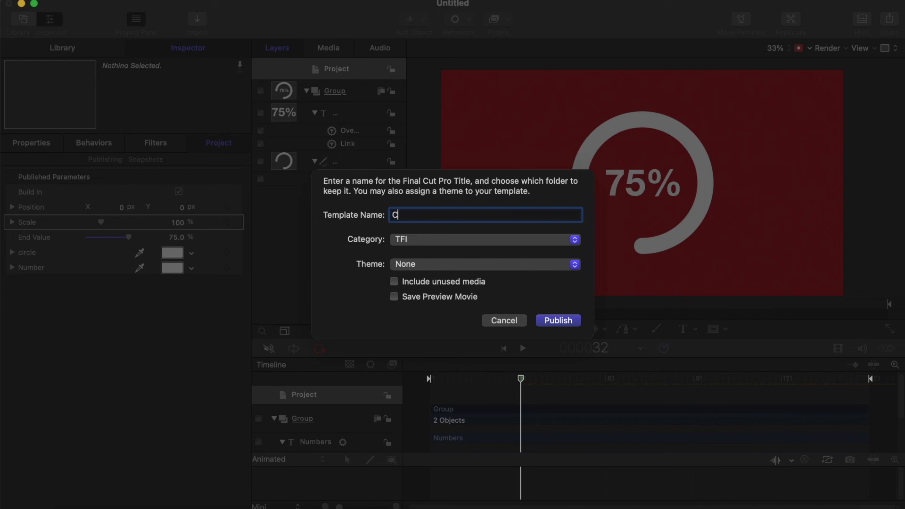
text(le Motion)
click(557, 322)
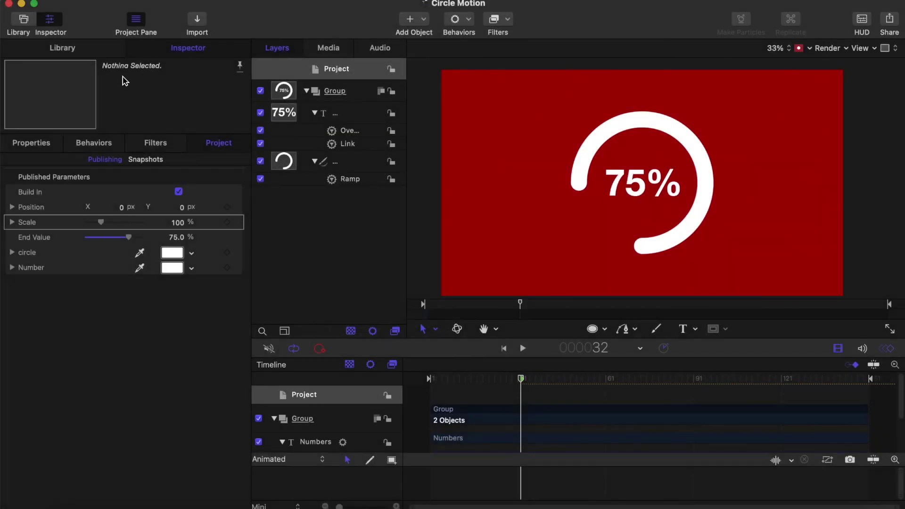
Switch to Final Cut Pro and show the TFI category of the installed titles.
click(422, 507)
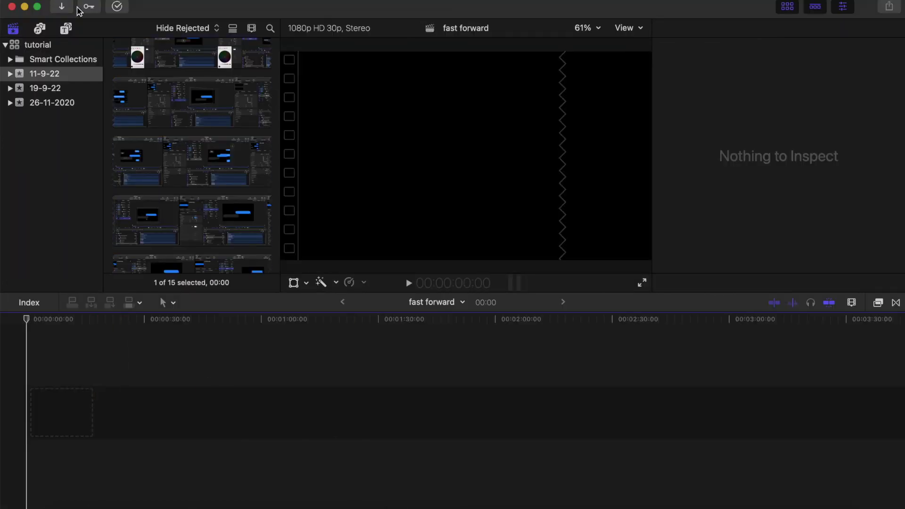
click(66, 30)
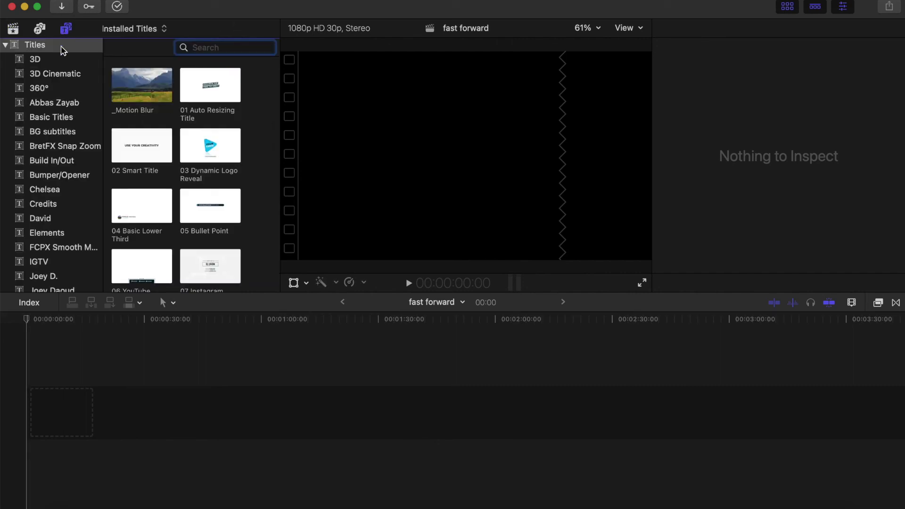
scroll(55, 202, down, 5)
scroll(54, 174, down, 12)
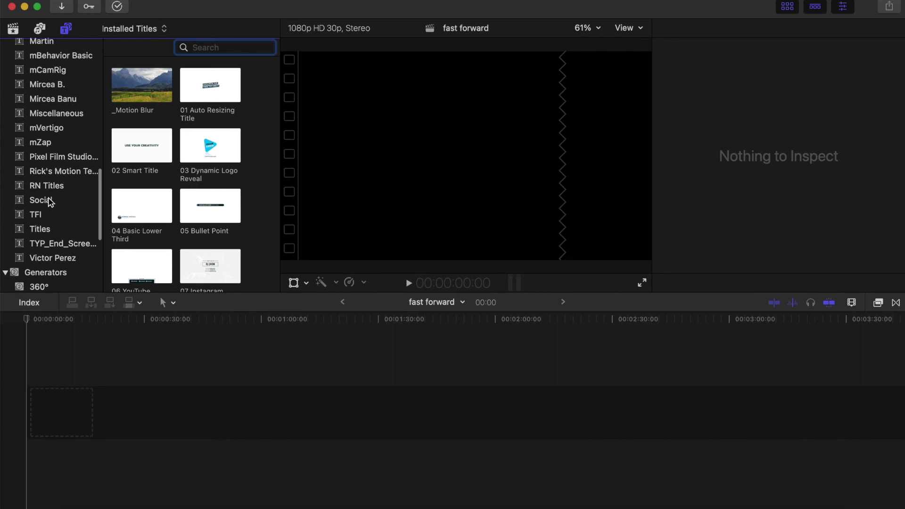
click(41, 215)
Add the Circle Motion title at the start of the empty timeline and play it briefly.
drag(144, 87, 36, 411)
key(space)
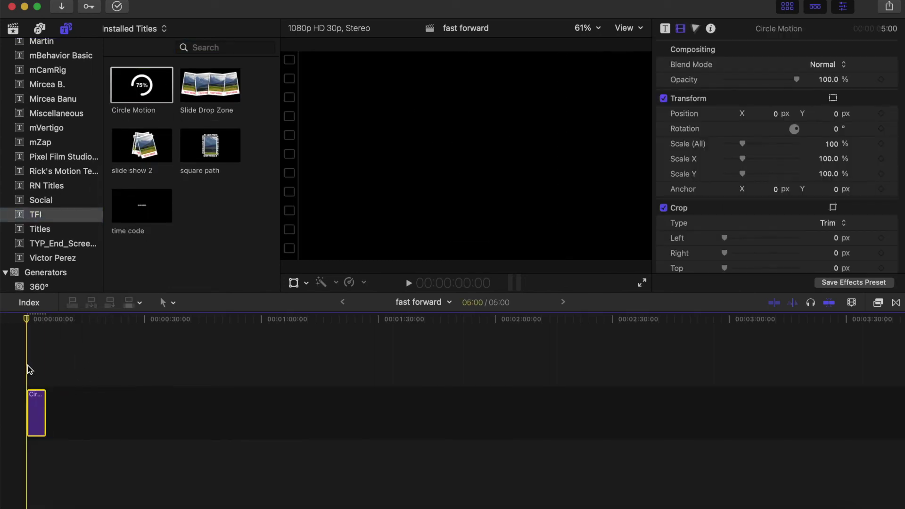
key(space)
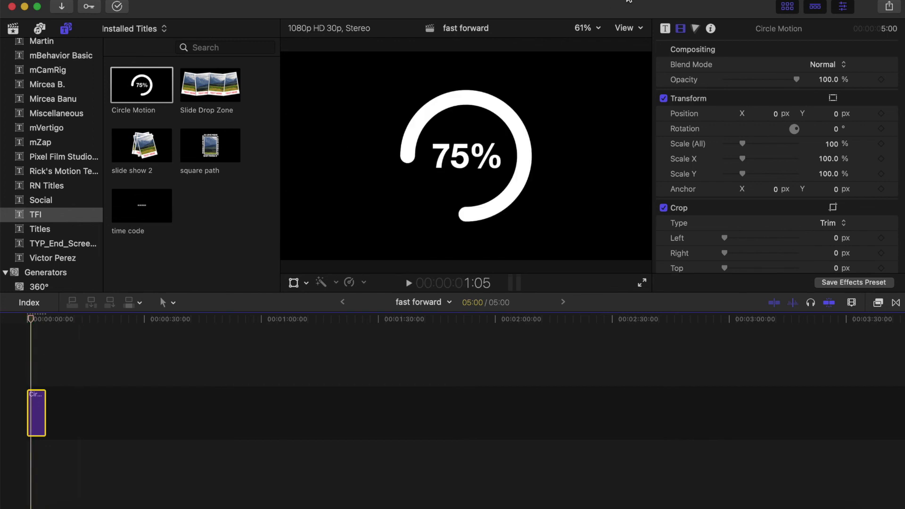
Set the title's published Position to X 1.4 px and Y 7.2 px, Scale to 83% and End Value to 40%.
click(664, 28)
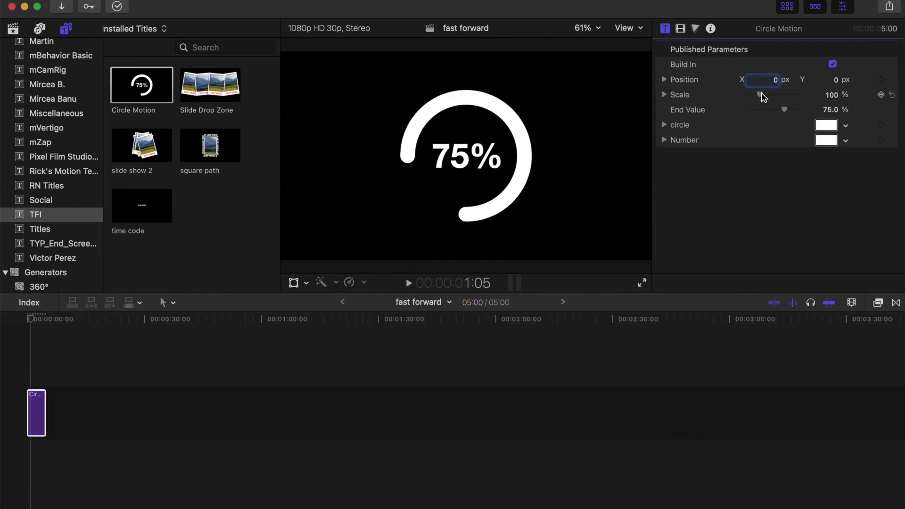
drag(763, 97, 778, 82)
drag(836, 85, 785, 117)
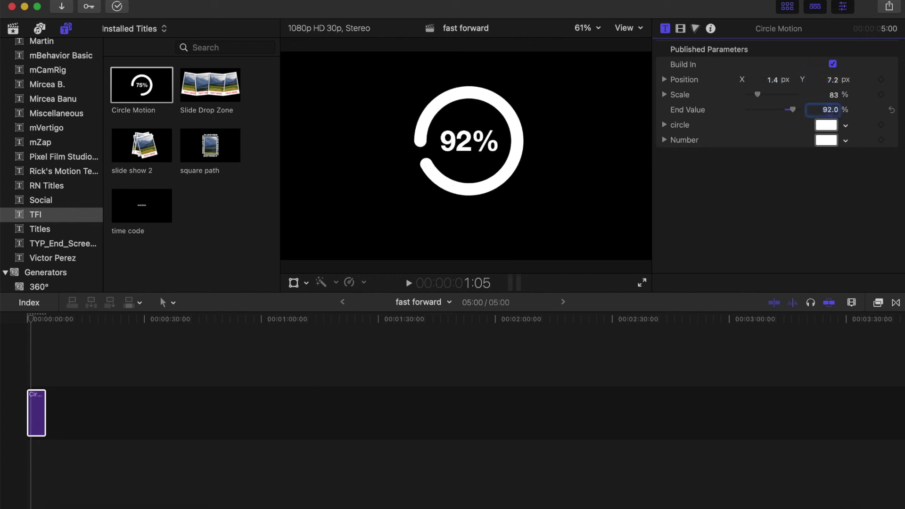
drag(830, 110, 830, 109)
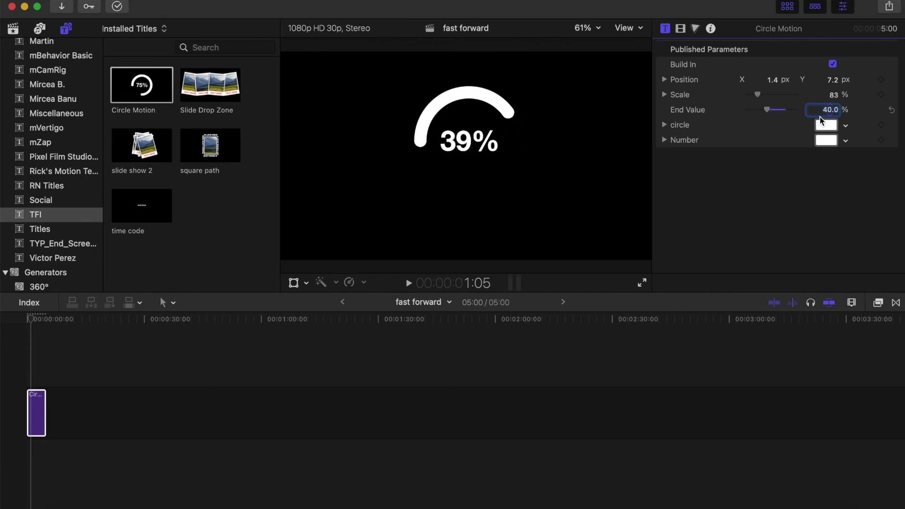
Play the five-second title from the timeline start to check the shorter ring animation.
drag(36, 321, 6, 325)
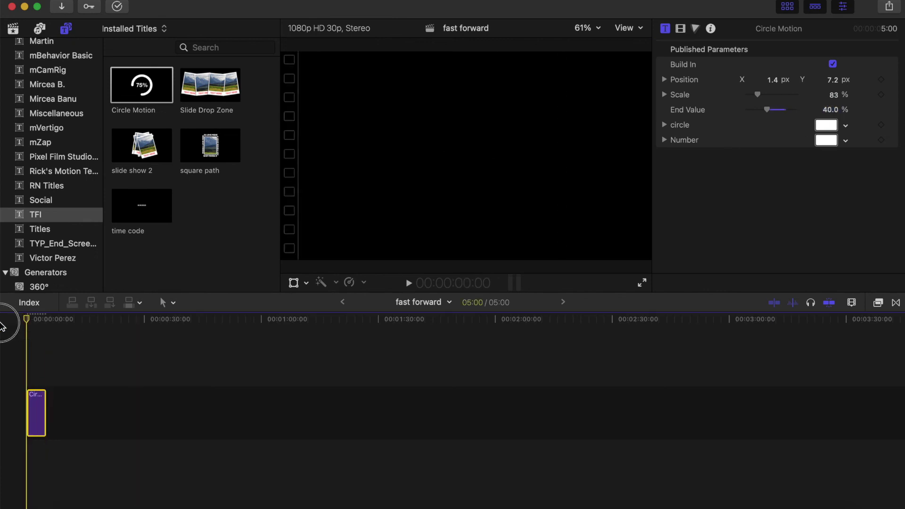
key(space)
key(space)
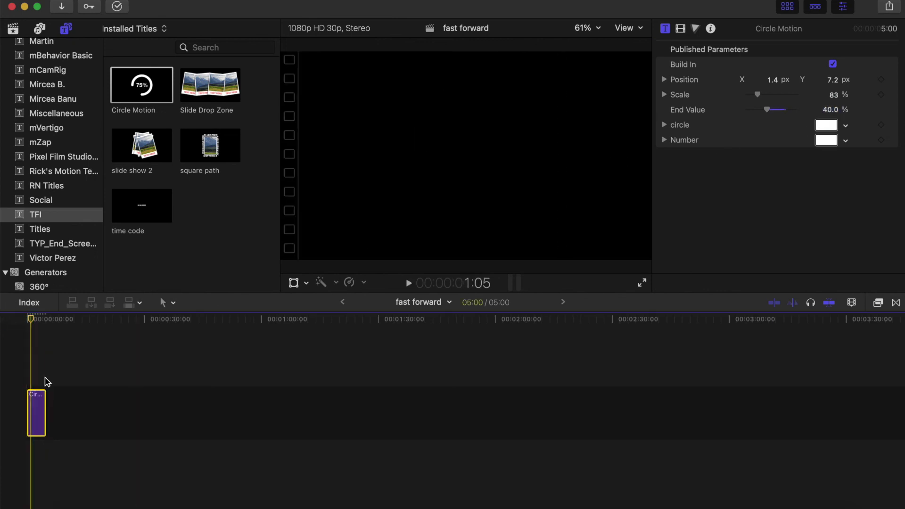
Lengthen the Circle Motion clip to 58:22 and replay its opening animation from the timeline start.
drag(45, 411, 255, 410)
key(space)
drag(26, 324, 4, 324)
key(space)
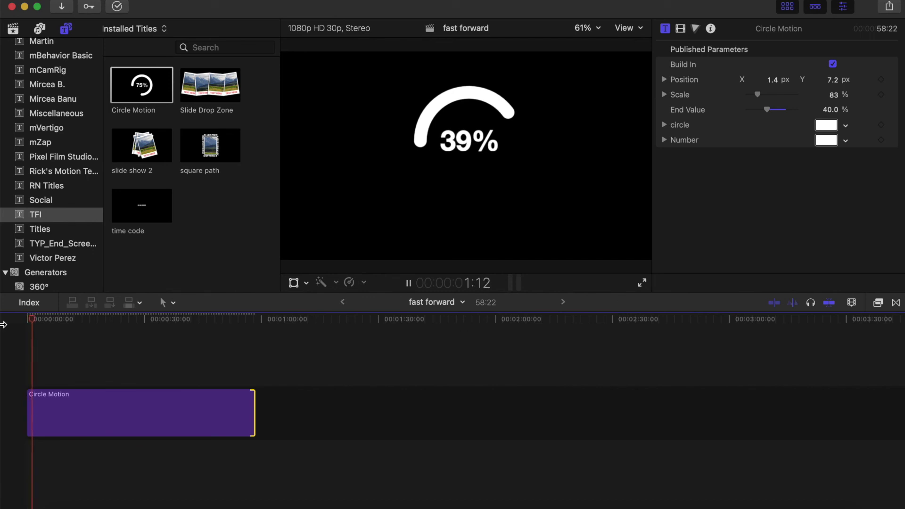
drag(38, 324, 2, 322)
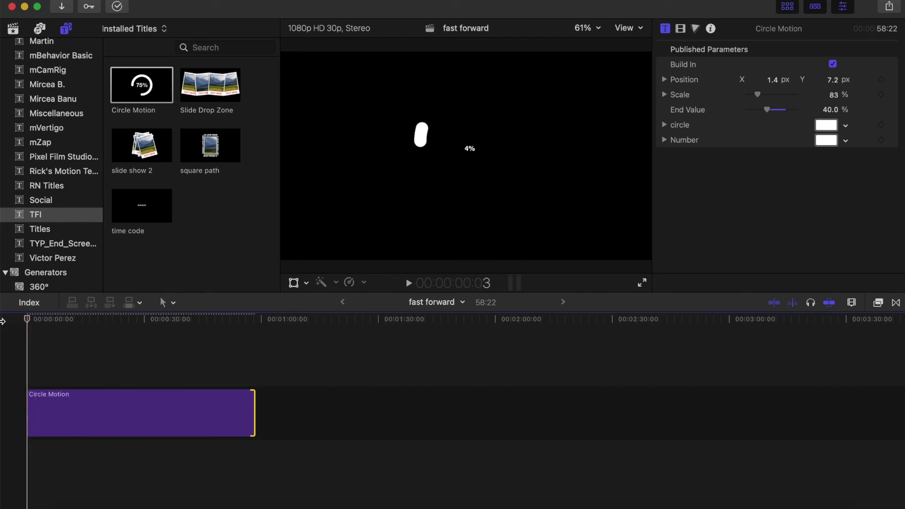
key(space)
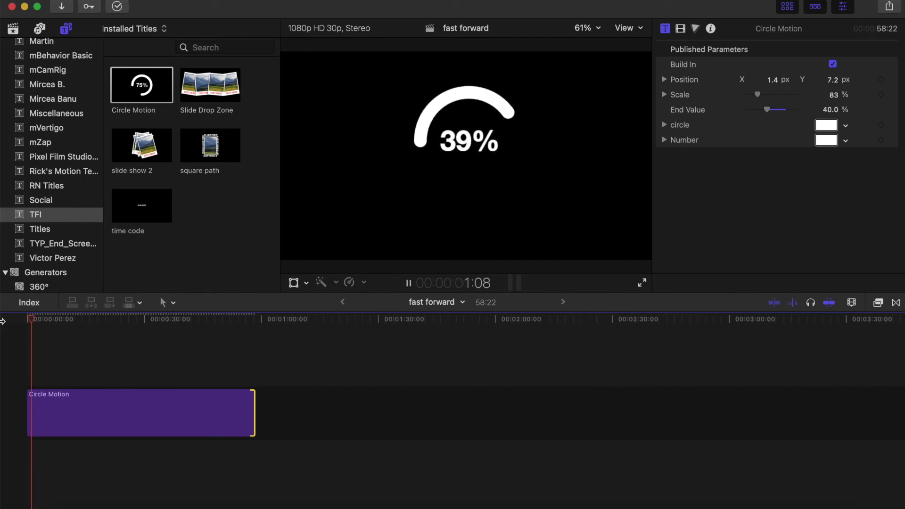
key(space)
Set the title's End Value to 90% and play the animation again from the start.
click(829, 110)
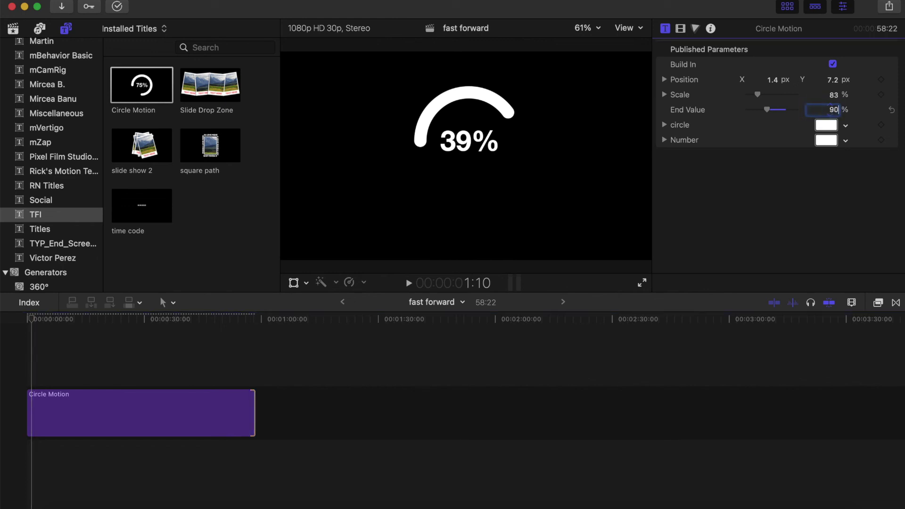
key(Return)
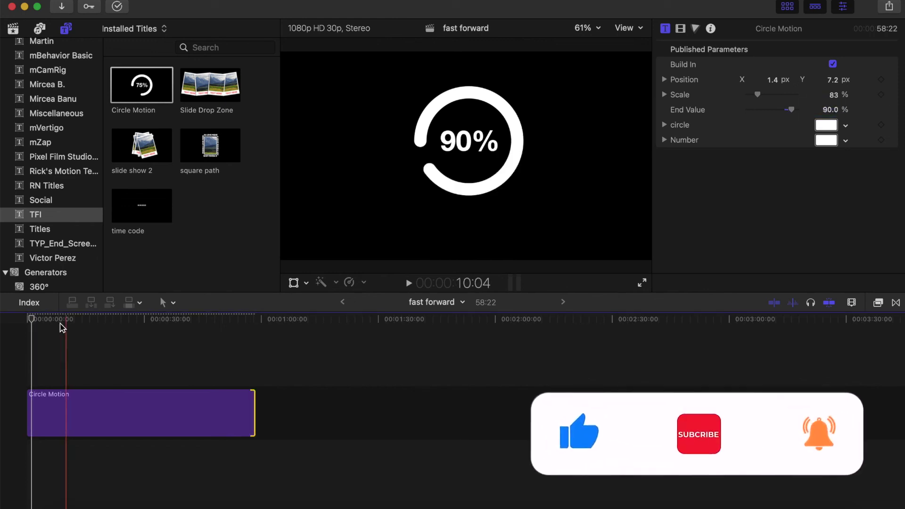
click(32, 321)
key(space)
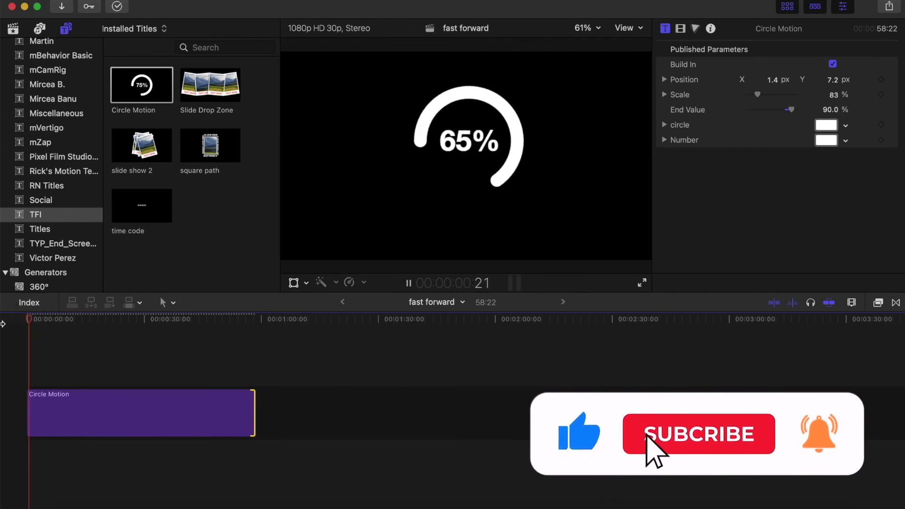